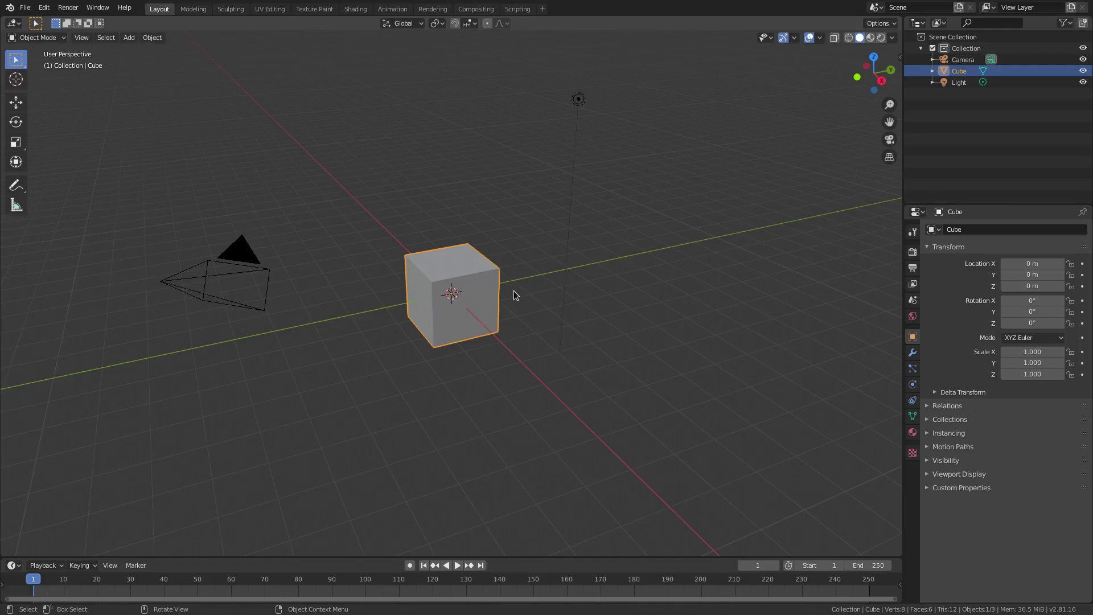
- Delete the cube, clear the camera's location and rotation, and rotate it 90° on X
{"action": "key", "text": "Delete"}
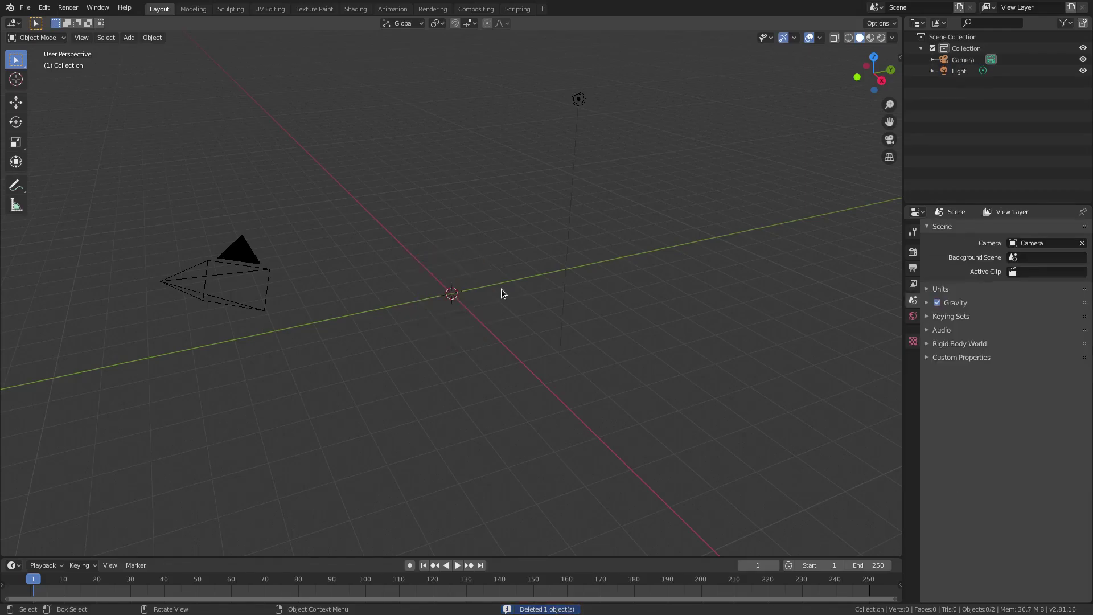
{"action": "left_click", "coordinate": [240, 255]}
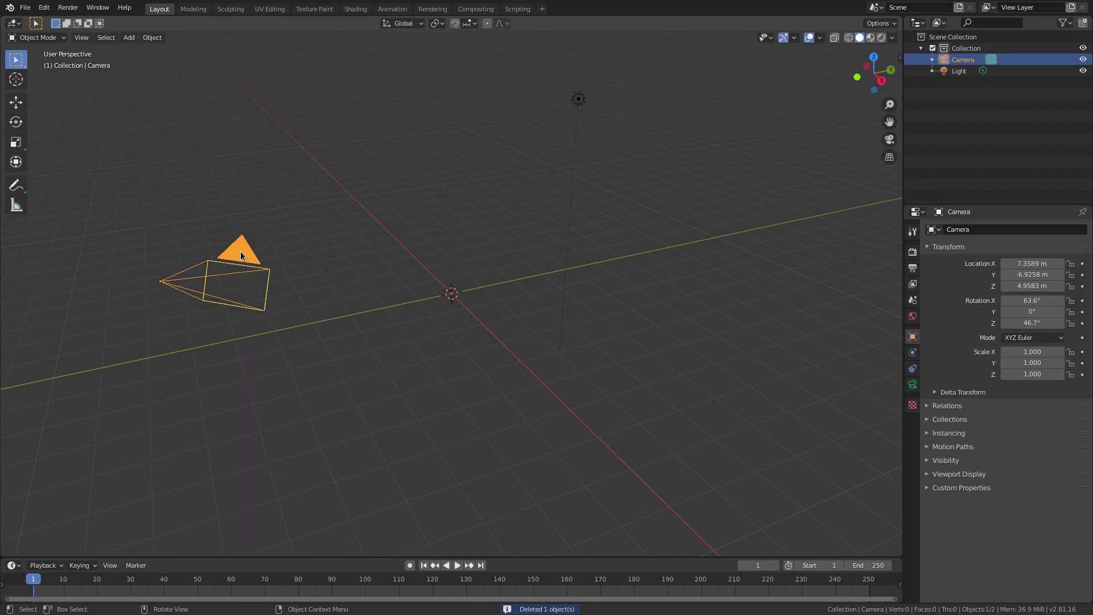
{"action": "key", "text": "alt+g"}
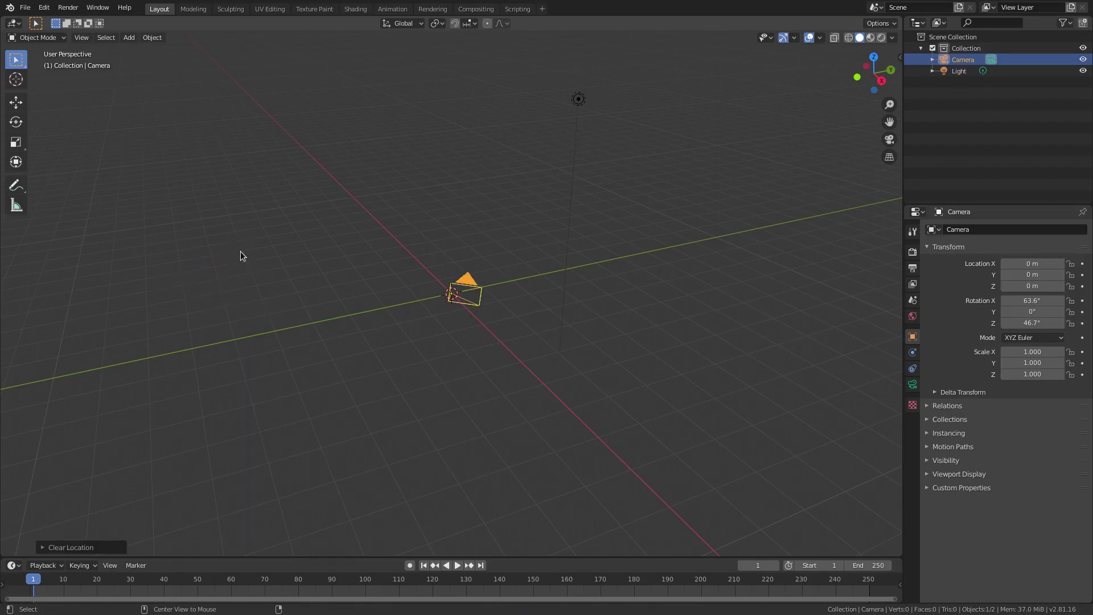
{"action": "key", "text": "alt+r"}
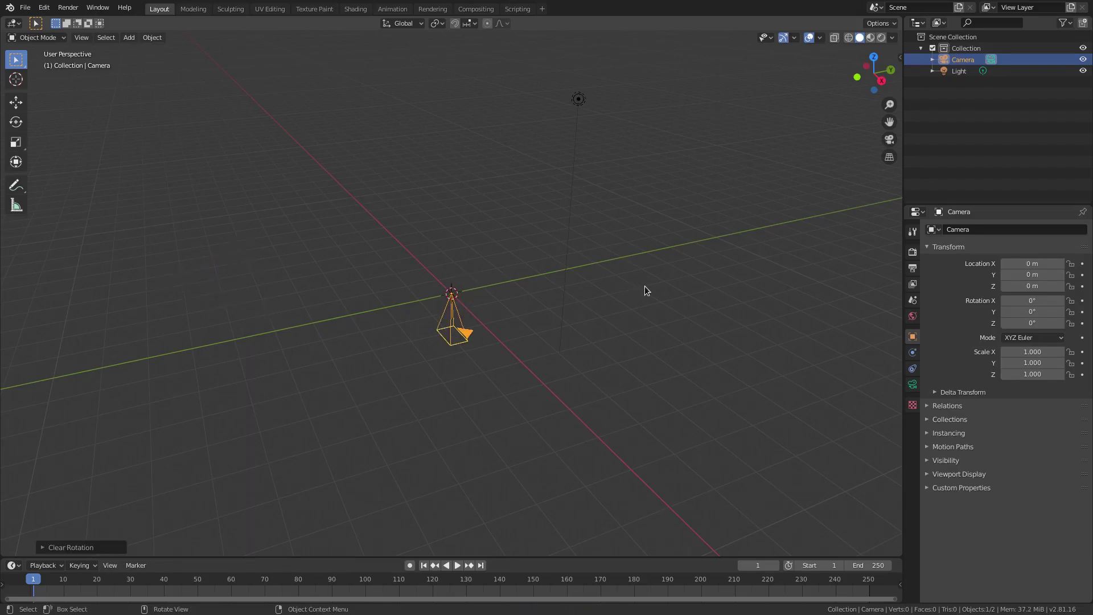
{"action": "type", "text": "rx90"}
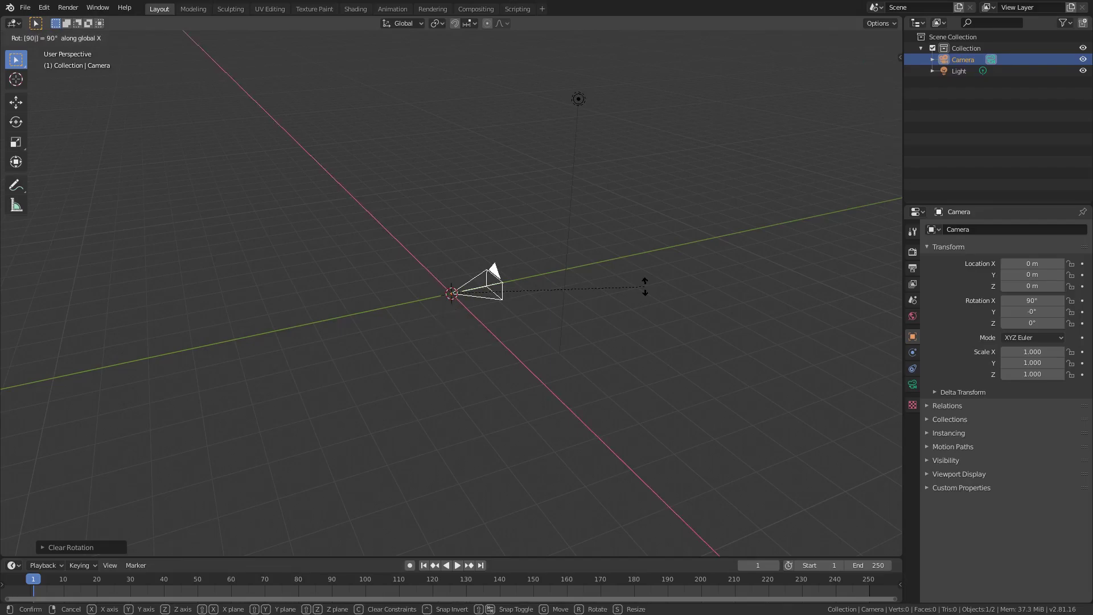
{"action": "key", "text": "Return"}
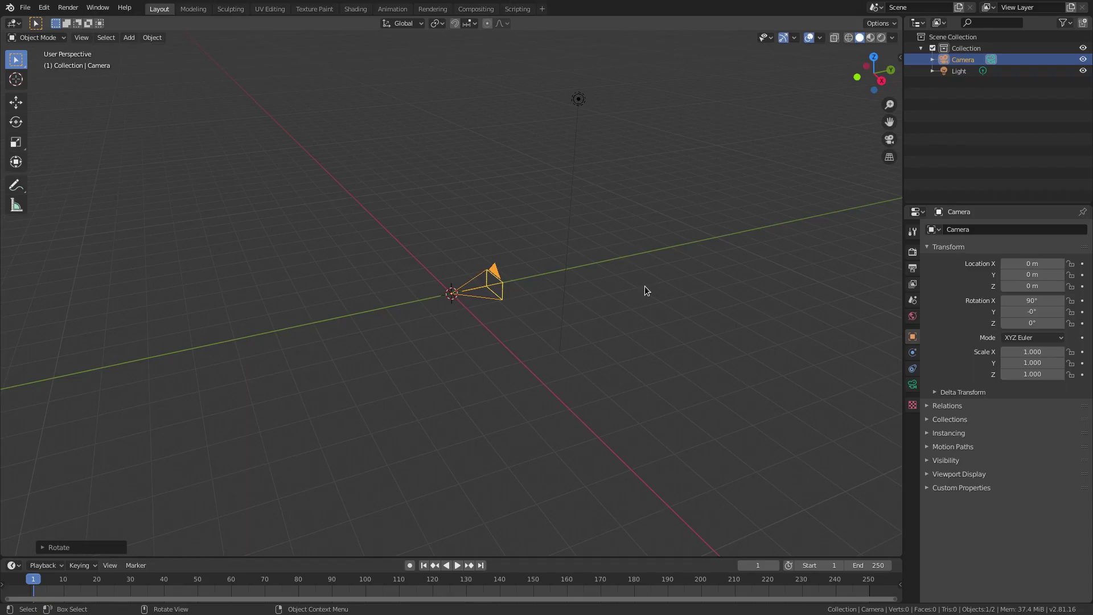
- Move the camera back along Y to about −7.15 m and delete the light
{"action": "key", "text": "g"}
{"action": "key", "text": "y"}
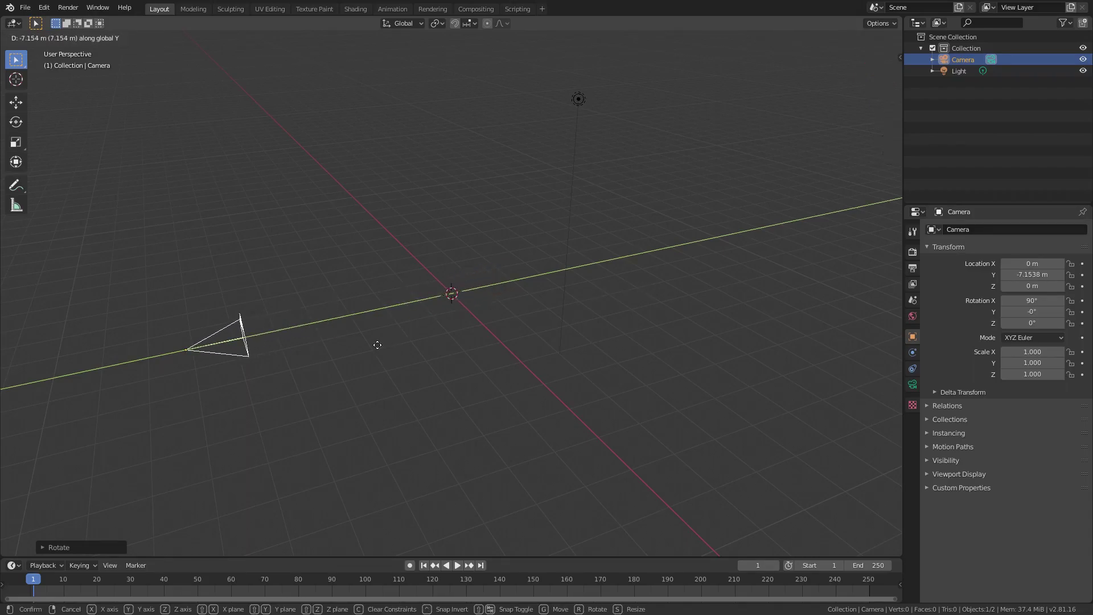
{"action": "left_click", "coordinate": [376, 340]}
{"action": "left_click", "coordinate": [578, 100]}
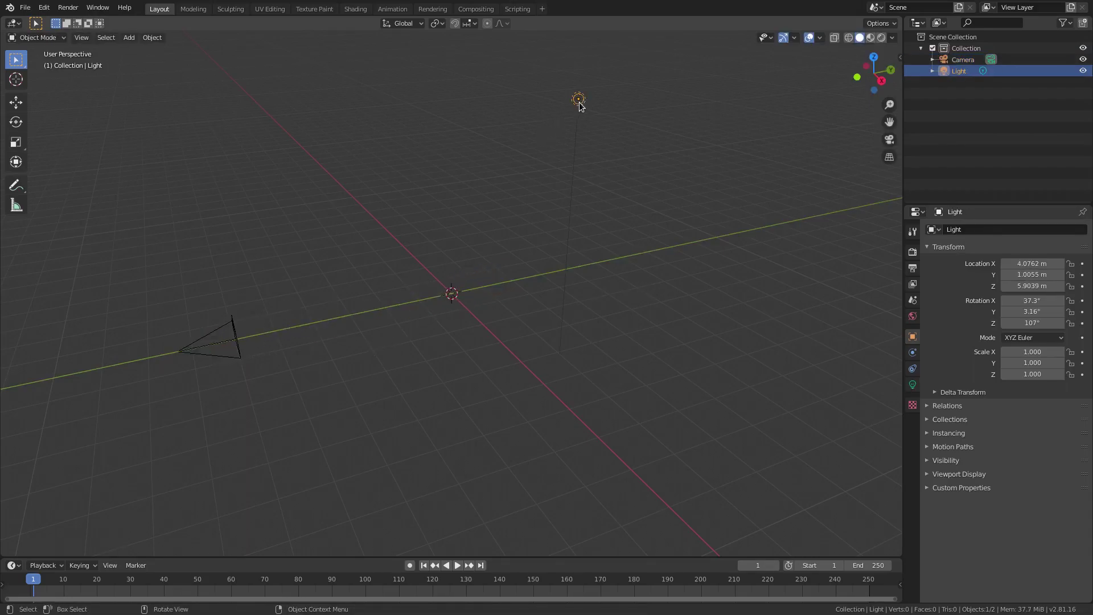
{"action": "key", "text": "Delete"}
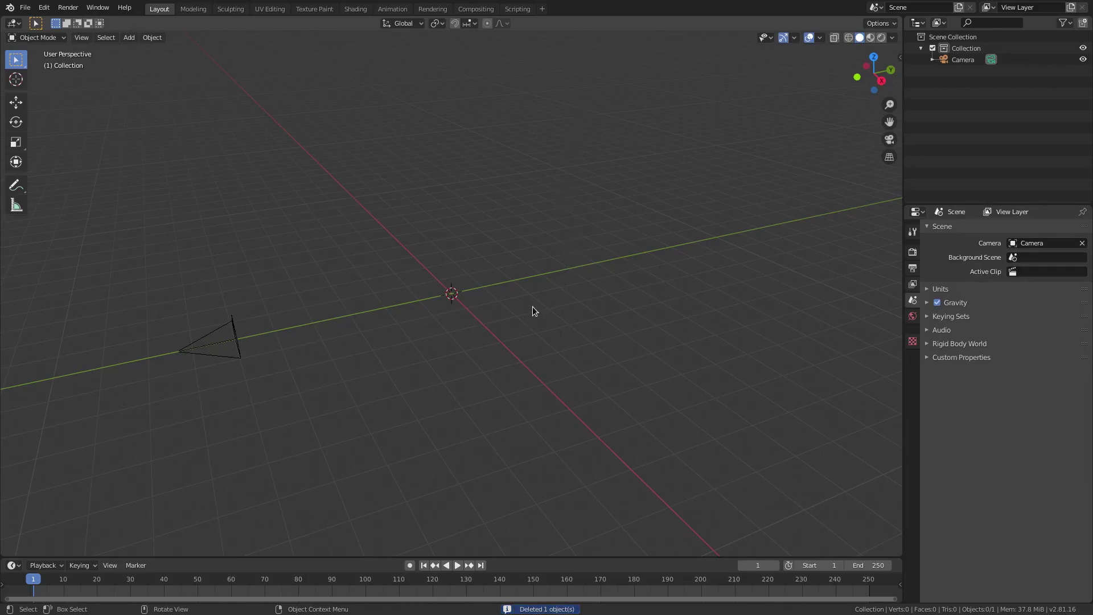
{"action": "mouse_move", "coordinate": [603, 331]}
{"action": "middle_mouse_down"}
{"action": "mouse_move", "coordinate": [532, 317]}
{"action": "mouse_move", "coordinate": [607, 326]}
{"action": "middle_mouse_up"}
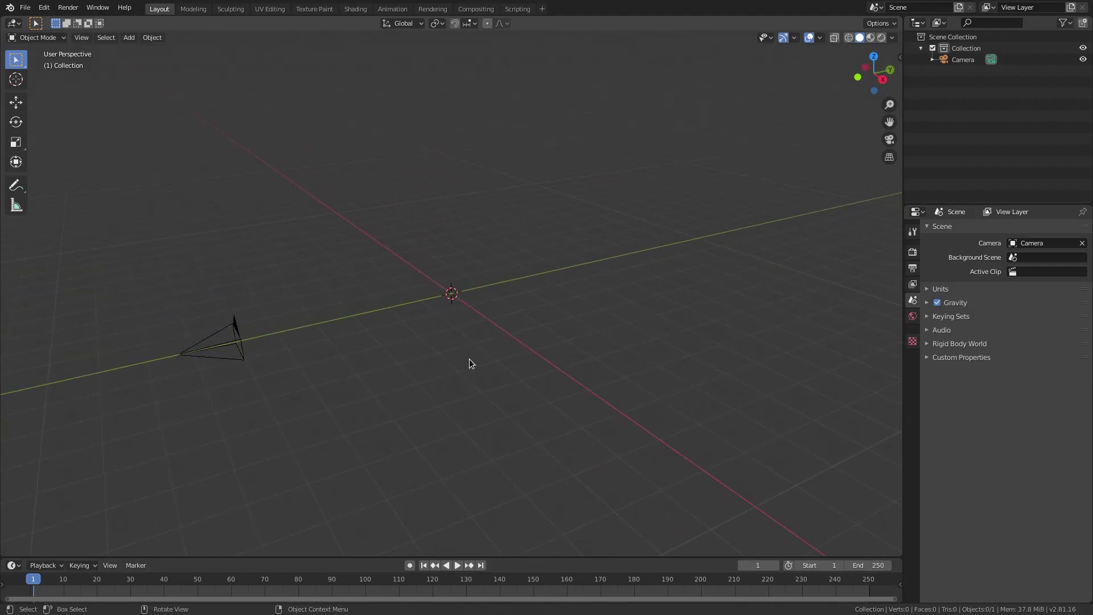
- View through the camera and add a plane at the origin rotated 90° on X
{"action": "key", "text": "KP_0"}
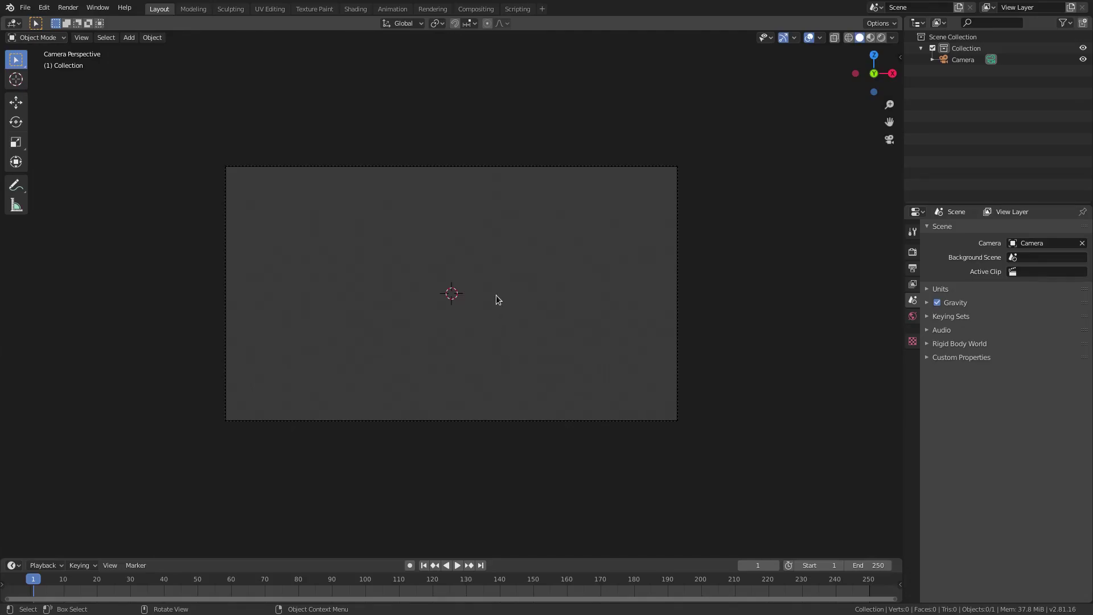
{"action": "key", "text": "shift+a"}
{"action": "mouse_move", "coordinate": [489, 271]}
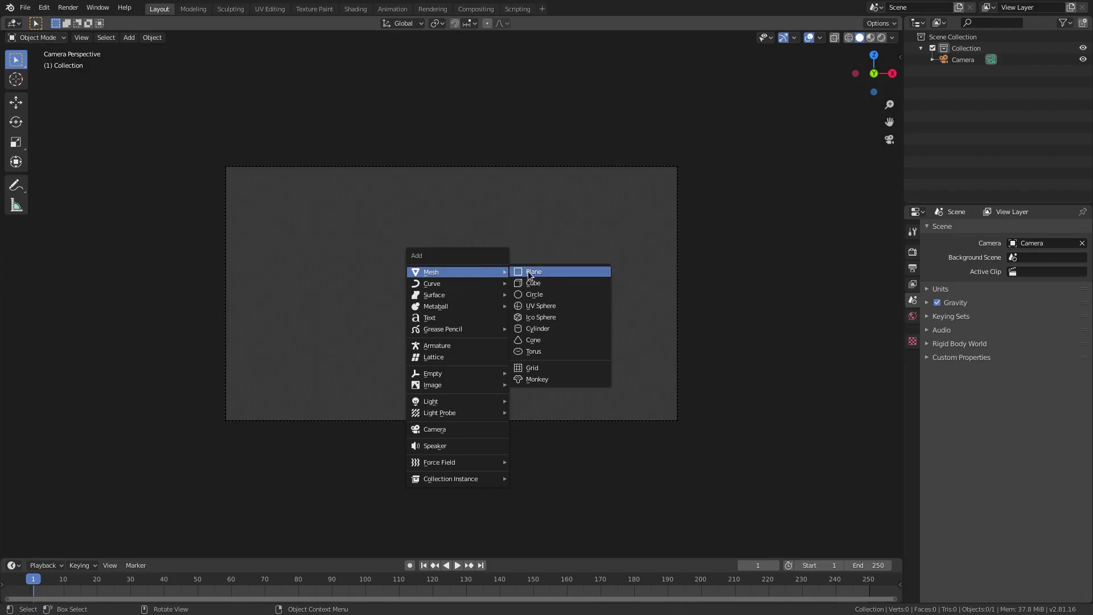
{"action": "left_click", "coordinate": [545, 270]}
{"action": "type", "text": "rx90"}
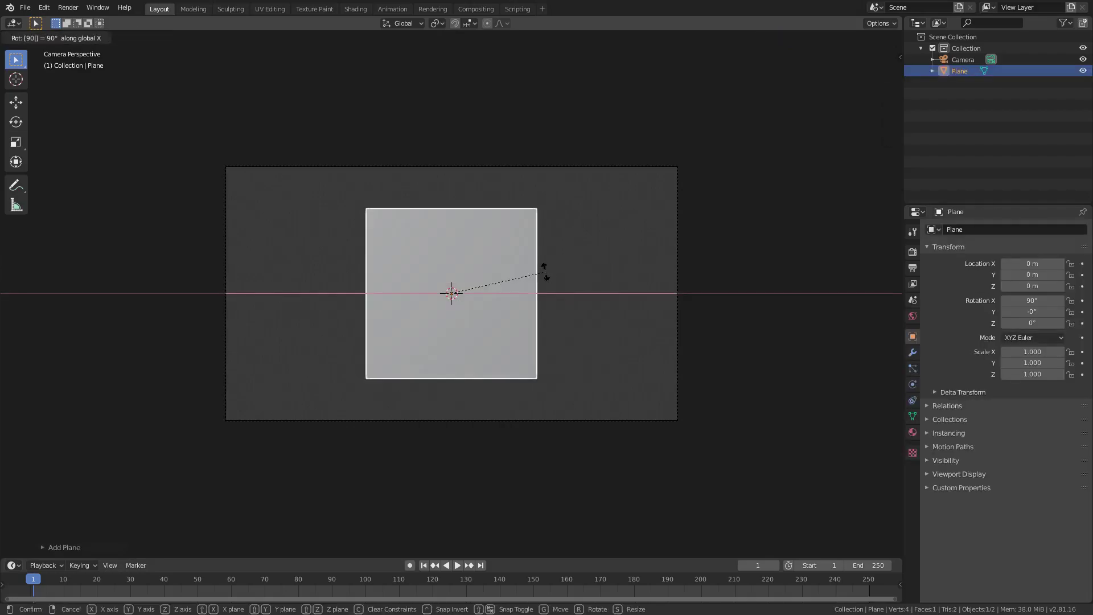
{"action": "key", "text": "Return"}
- Scale the plane evenly to about 1.71, then widen it on X to 2.897 to fill the frame
{"action": "key", "text": "s"}
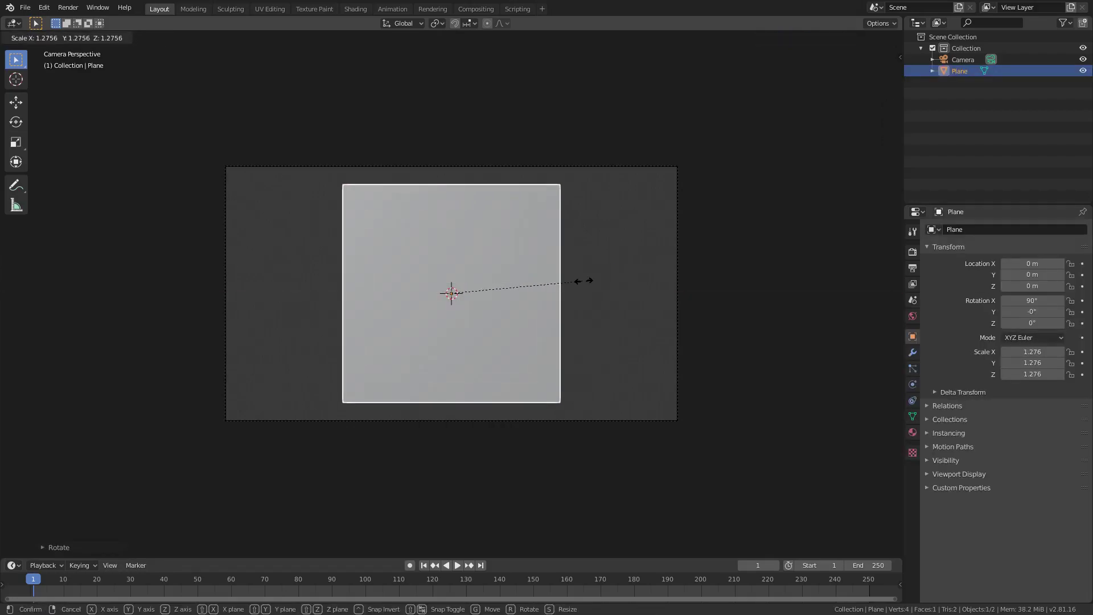
{"action": "left_click", "coordinate": [628, 280]}
{"action": "key", "text": "s"}
{"action": "key", "text": "x"}
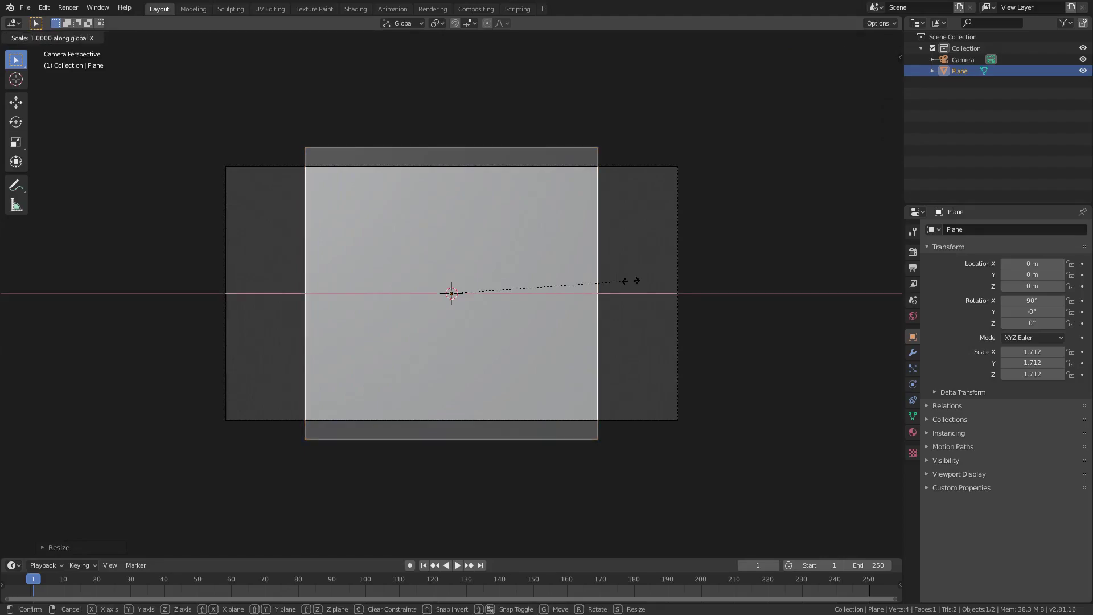
{"action": "left_click", "coordinate": [752, 287]}
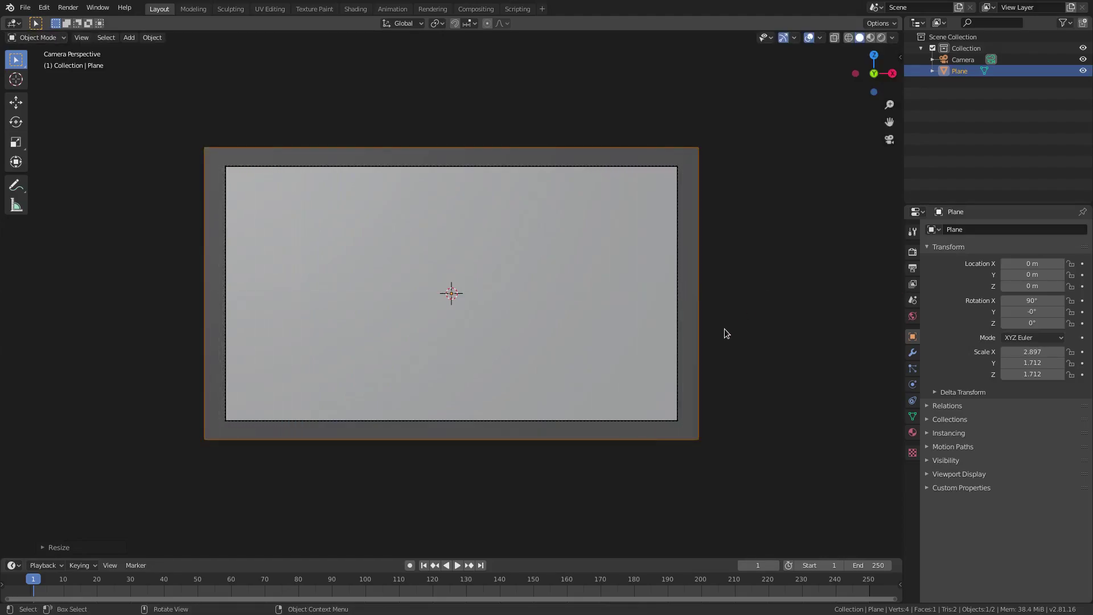
{"action": "scroll", "coordinate": [310, 204], "scroll_direction": "up", "scroll_amount": 1}
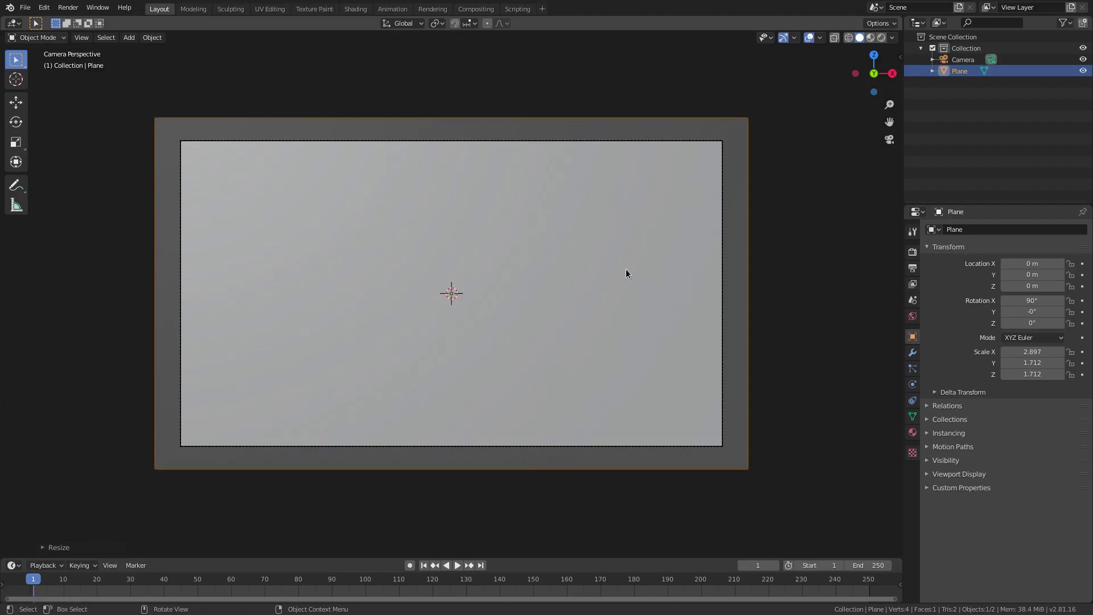
- Add a second plane, shift it about 0.4 m along Y, and stand it upright at 90° on X
{"action": "middle_click_drag", "start_coordinate": [380, 263], "coordinate": [431, 274]}
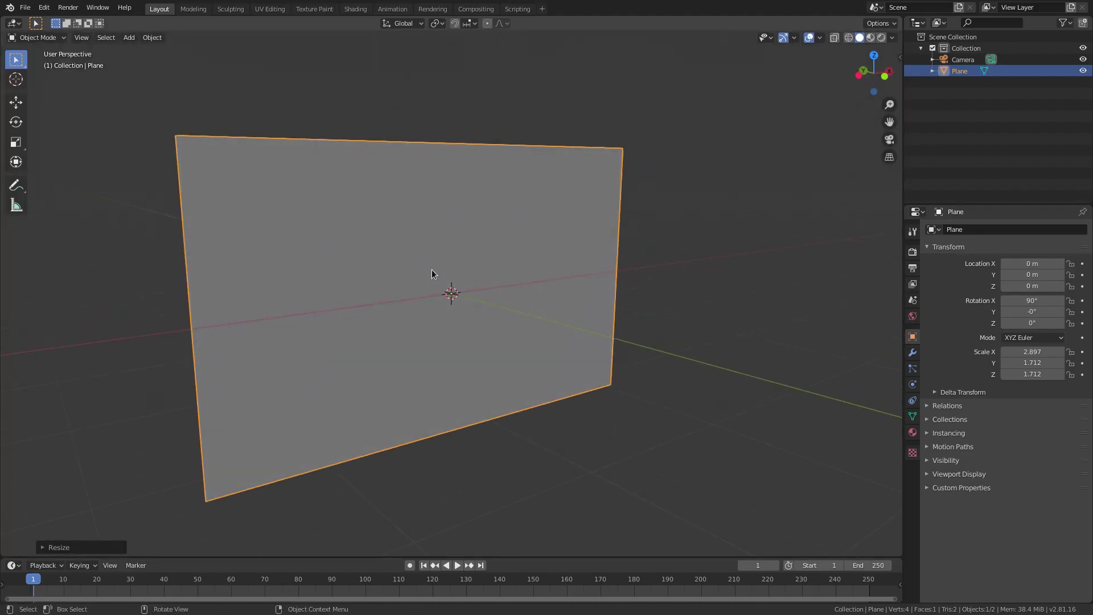
{"action": "key", "text": "shift+a"}
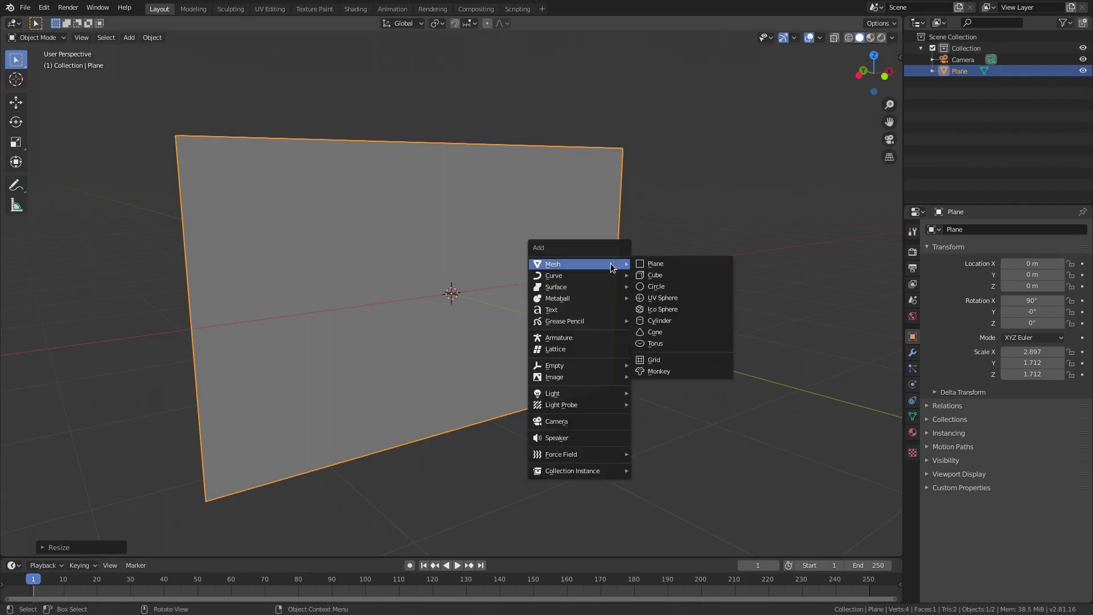
{"action": "left_click", "coordinate": [660, 262]}
{"action": "middle_click_drag", "start_coordinate": [527, 346], "coordinate": [549, 350]}
{"action": "key", "text": "g"}
{"action": "key", "text": "y"}
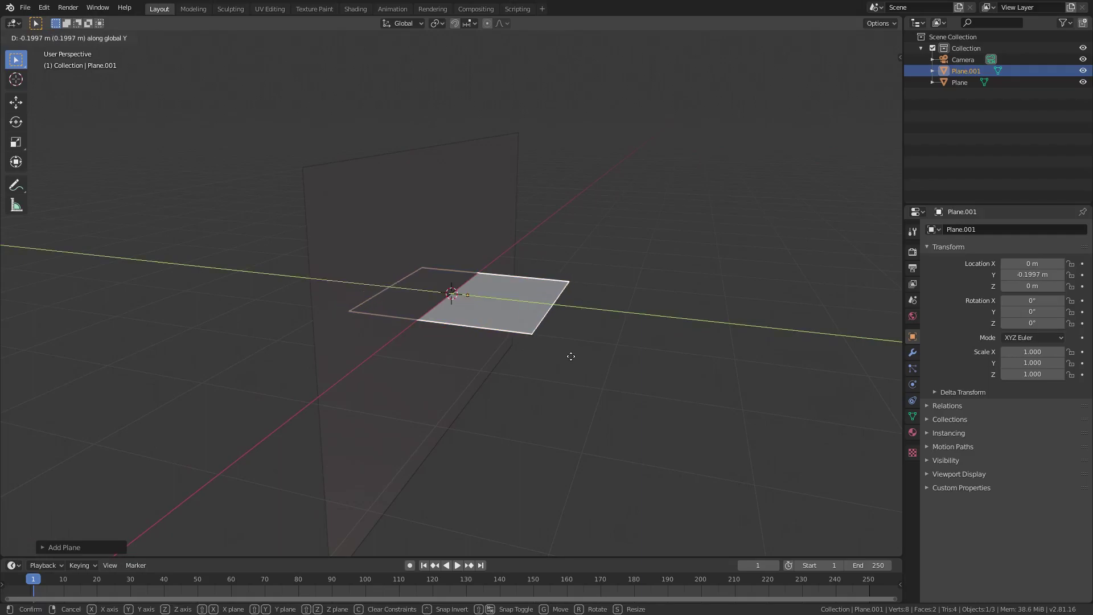
{"action": "left_click", "coordinate": [582, 357]}
{"action": "type", "text": "rx90"}
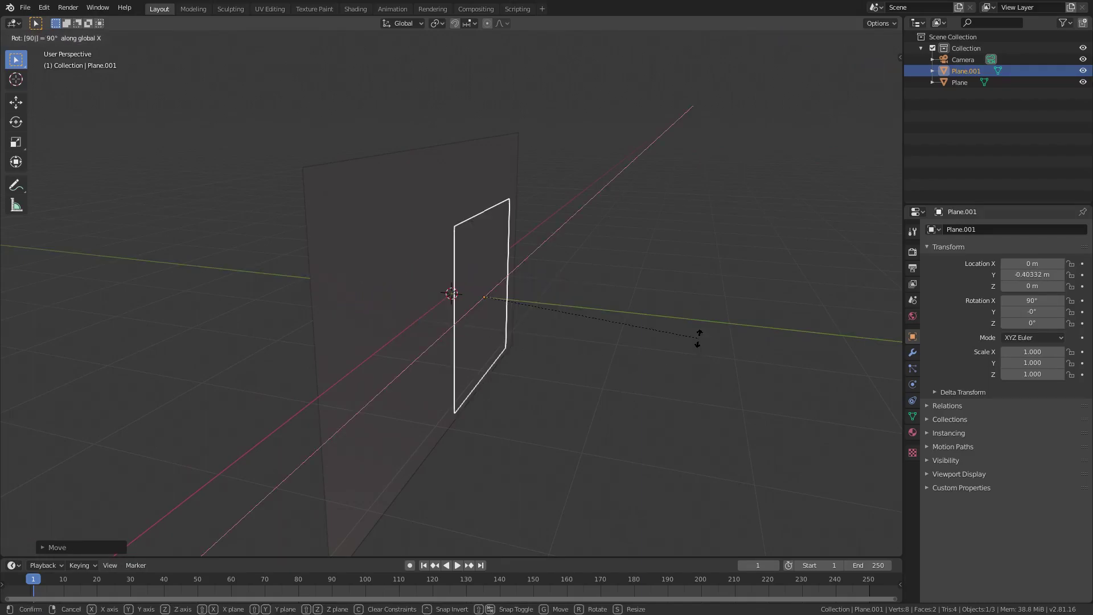
{"action": "key", "text": "Return"}
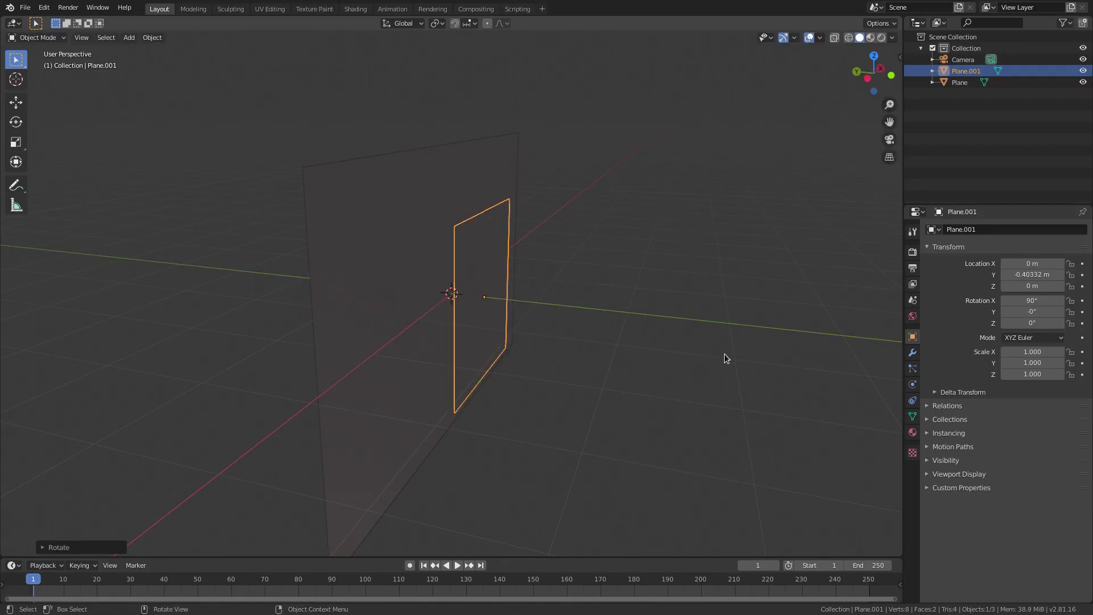
- Scale Plane.001 up to about 5.45 and tilt it 45° about Y
{"action": "middle_click_drag", "start_coordinate": [724, 353], "coordinate": [617, 334]}
{"action": "scroll", "coordinate": [499, 353], "scroll_direction": "down", "scroll_amount": 2}
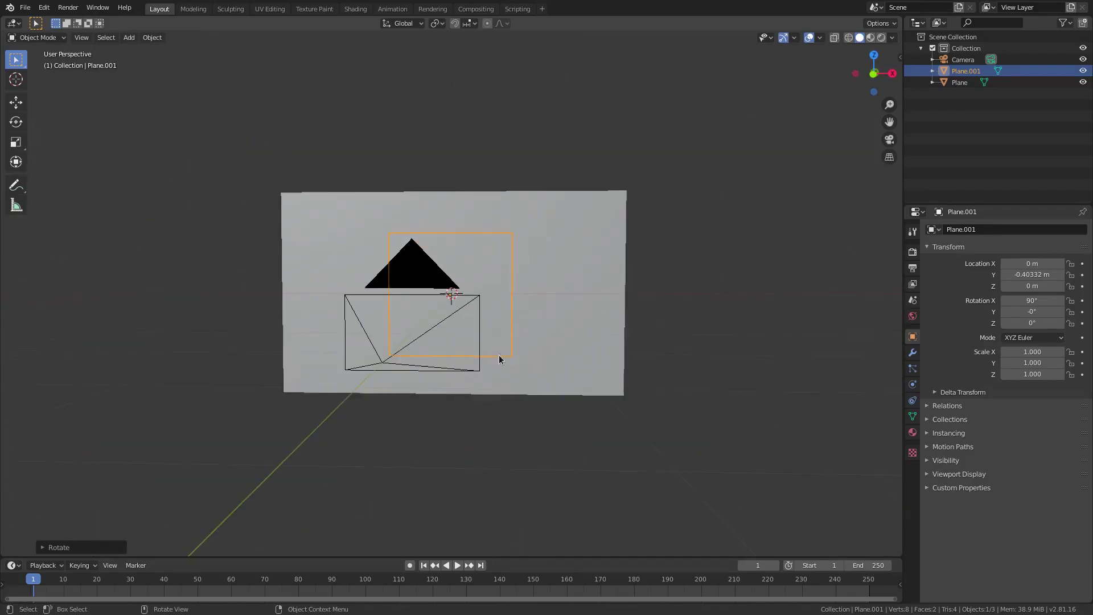
{"action": "middle_click_drag", "start_coordinate": [498, 354], "coordinate": [545, 275]}
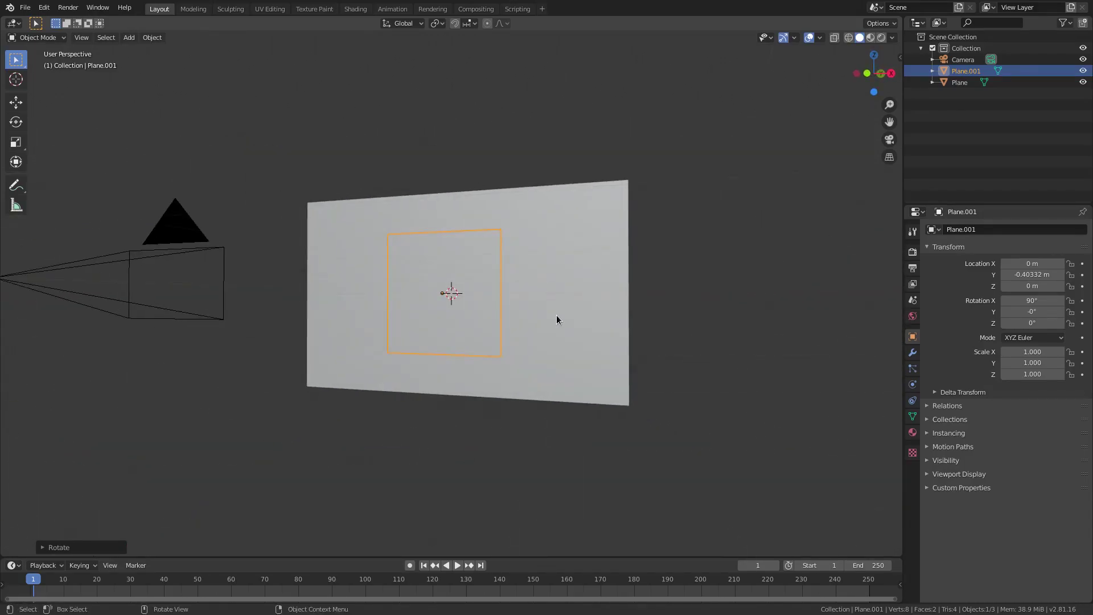
{"action": "key", "text": "s"}
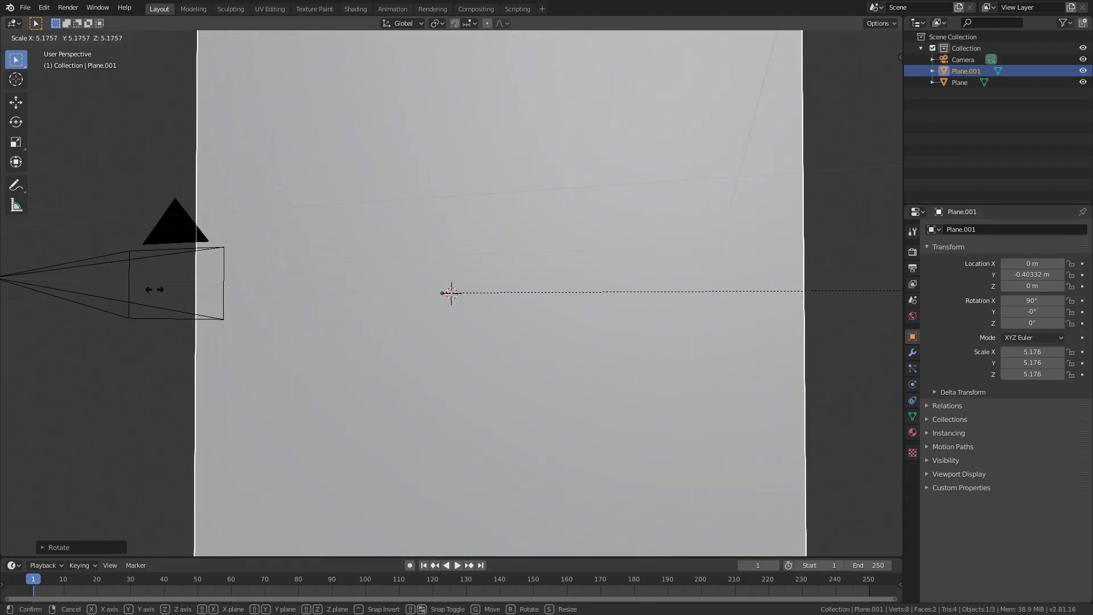
{"action": "left_click", "coordinate": [184, 296]}
{"action": "scroll", "coordinate": [393, 281], "scroll_direction": "down", "scroll_amount": 3}
{"action": "scroll", "coordinate": [530, 308], "scroll_direction": "up", "scroll_amount": 1}
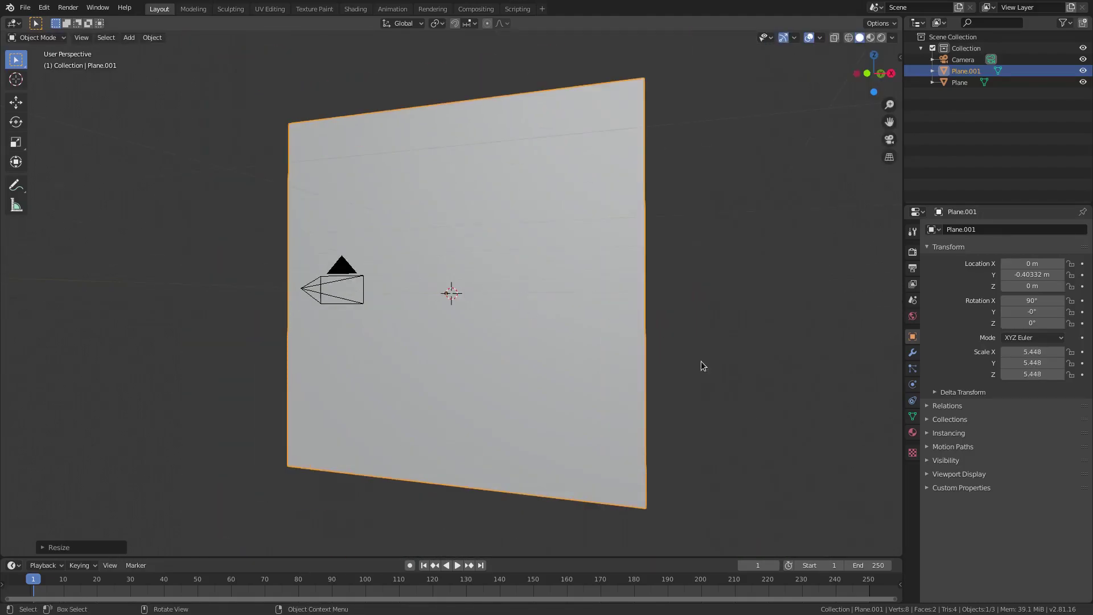
{"action": "type", "text": "ry"}
{"action": "type", "text": "45"}
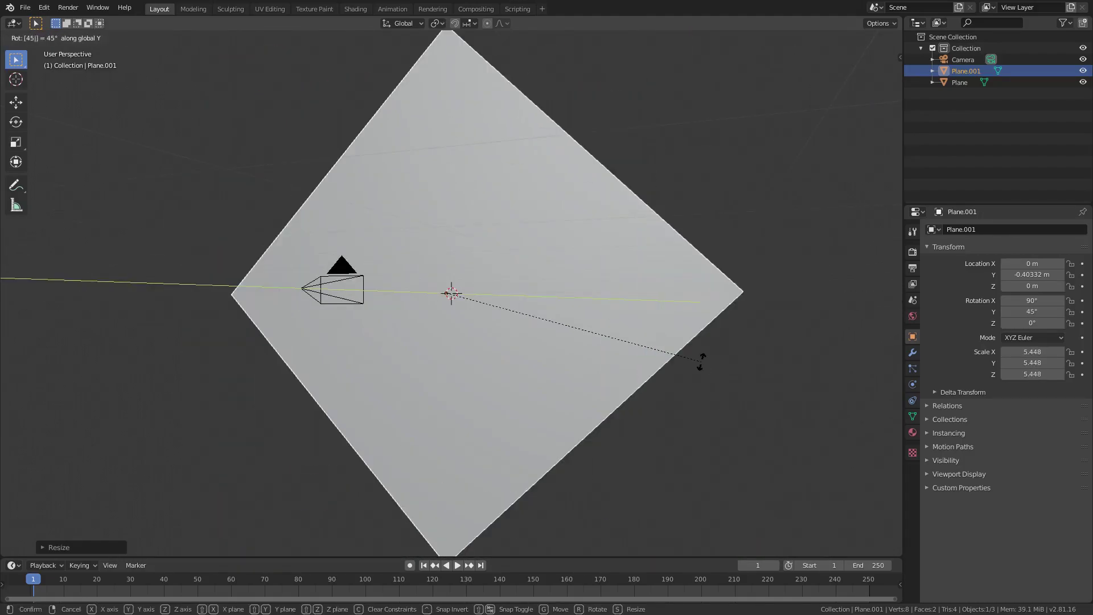
{"action": "key", "text": "Return"}
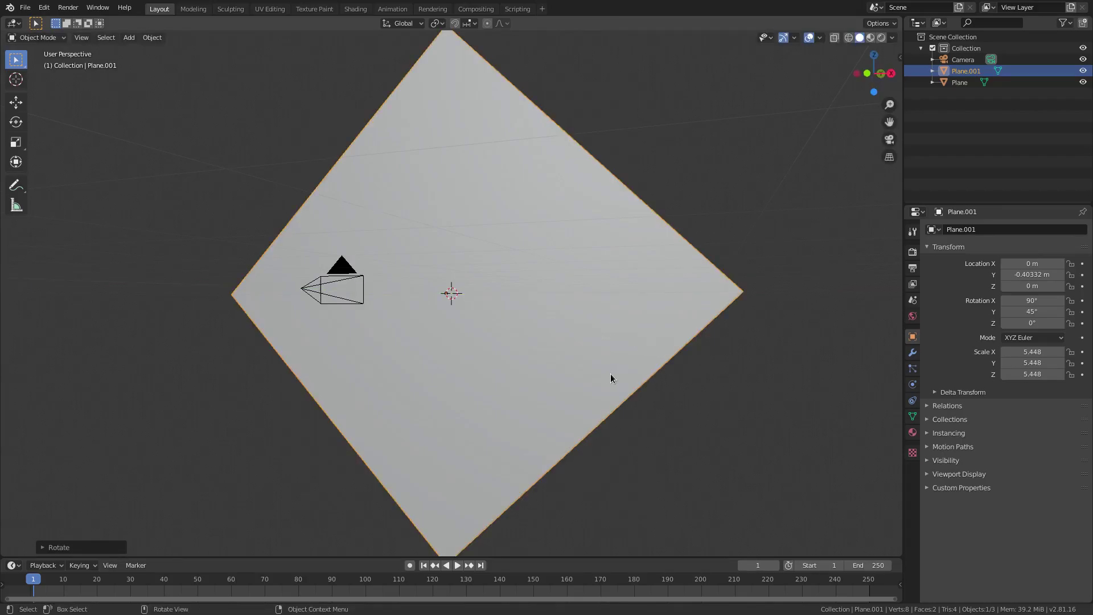
- Re-rotate Plane.001 about global Y until its tilt is 26.7°
{"action": "middle_click_drag", "start_coordinate": [610, 378], "coordinate": [656, 378]}
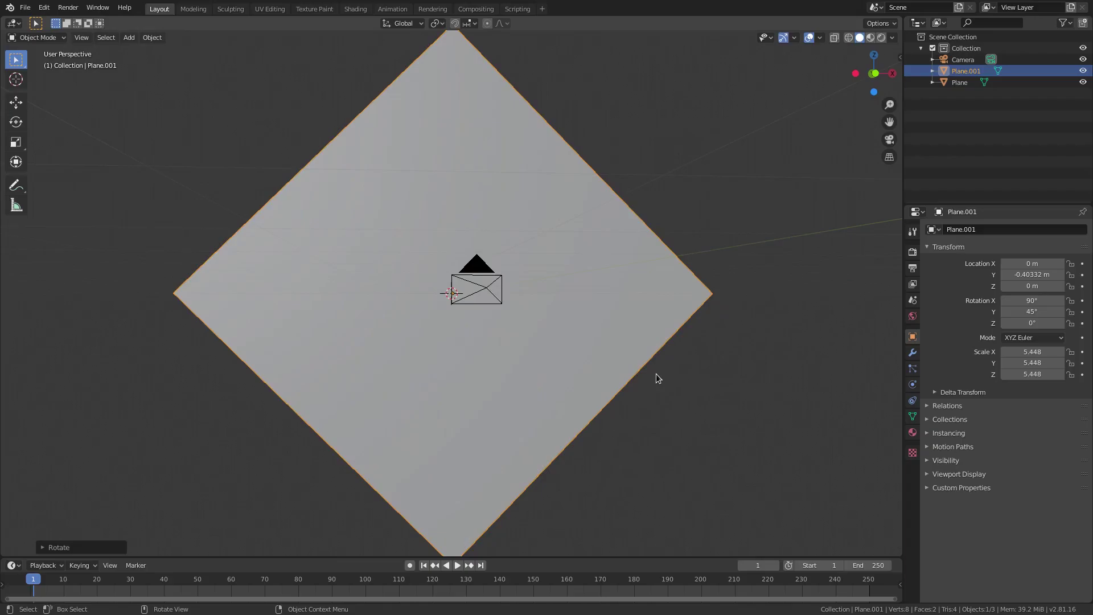
{"action": "key", "text": "r"}
{"action": "key", "text": "y"}
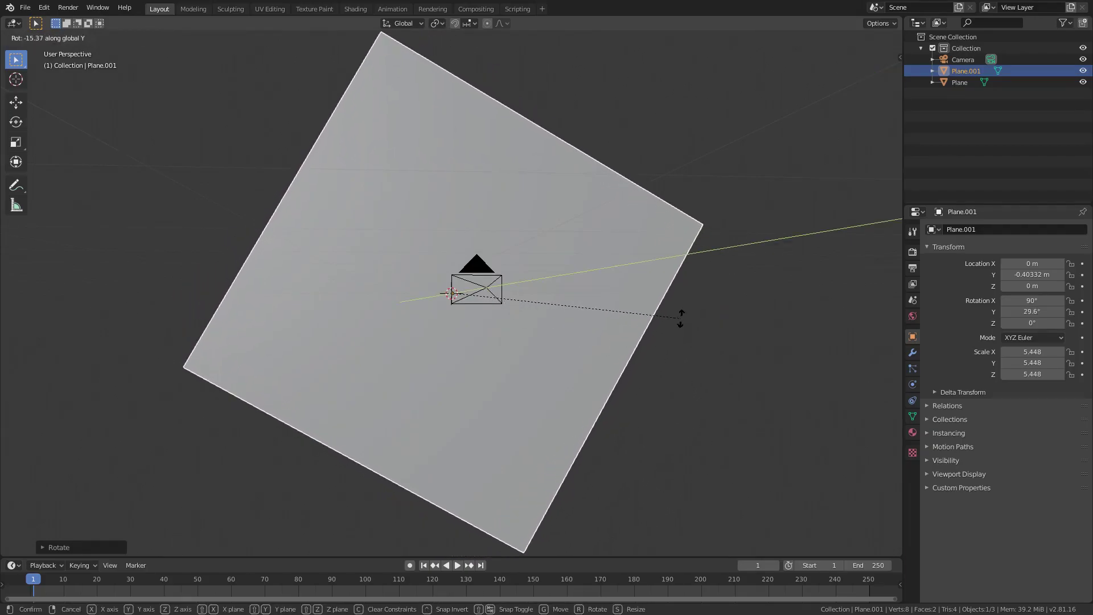
{"action": "left_click", "coordinate": [680, 317]}
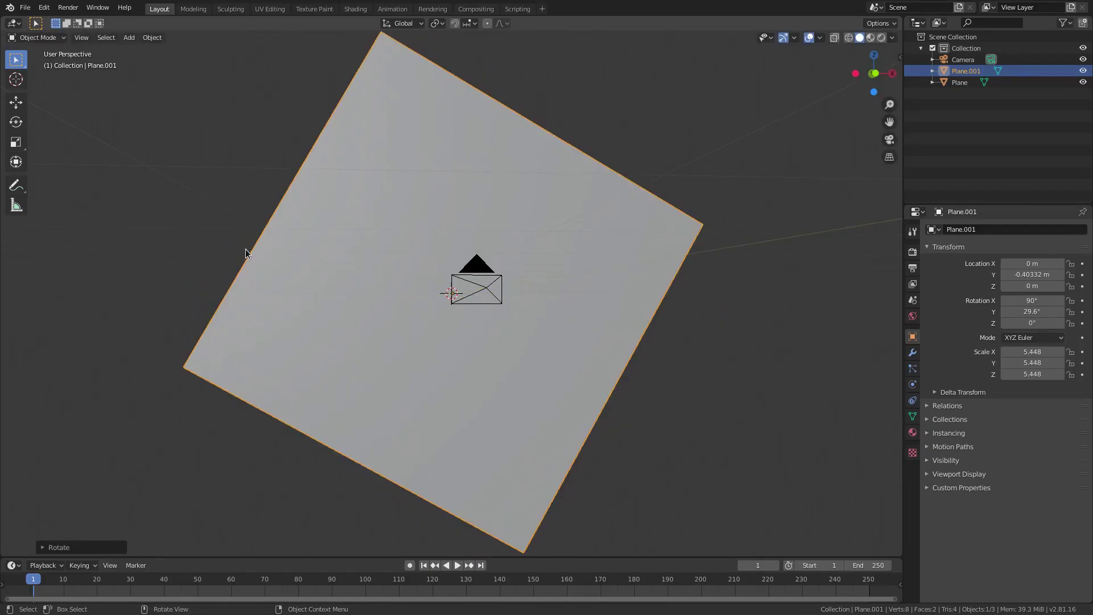
{"action": "key", "text": "r"}
{"action": "key", "text": "y"}
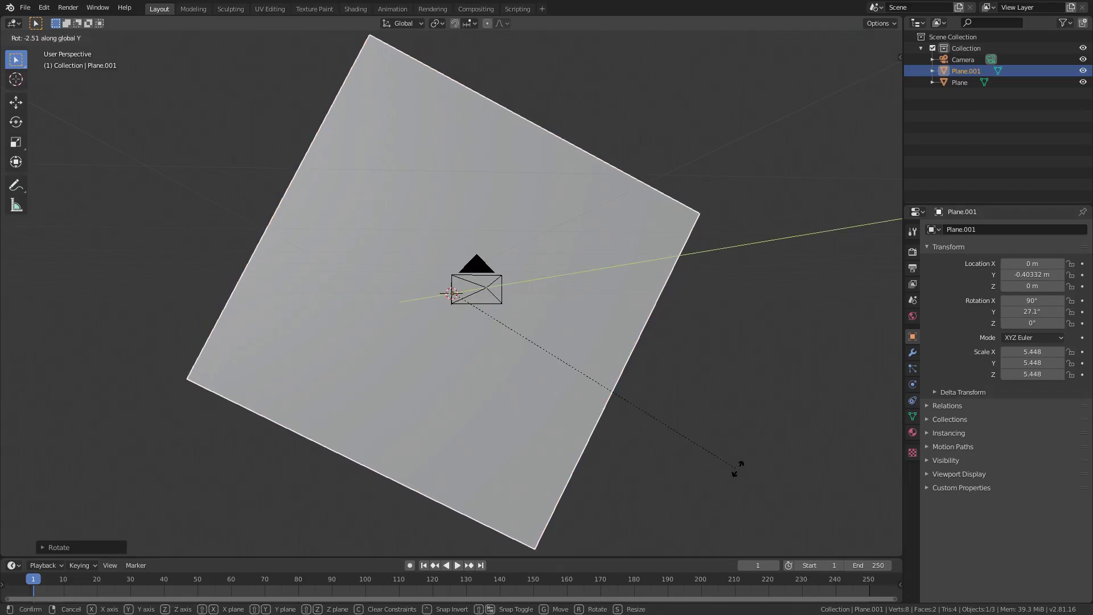
{"action": "left_click", "coordinate": [738, 472]}
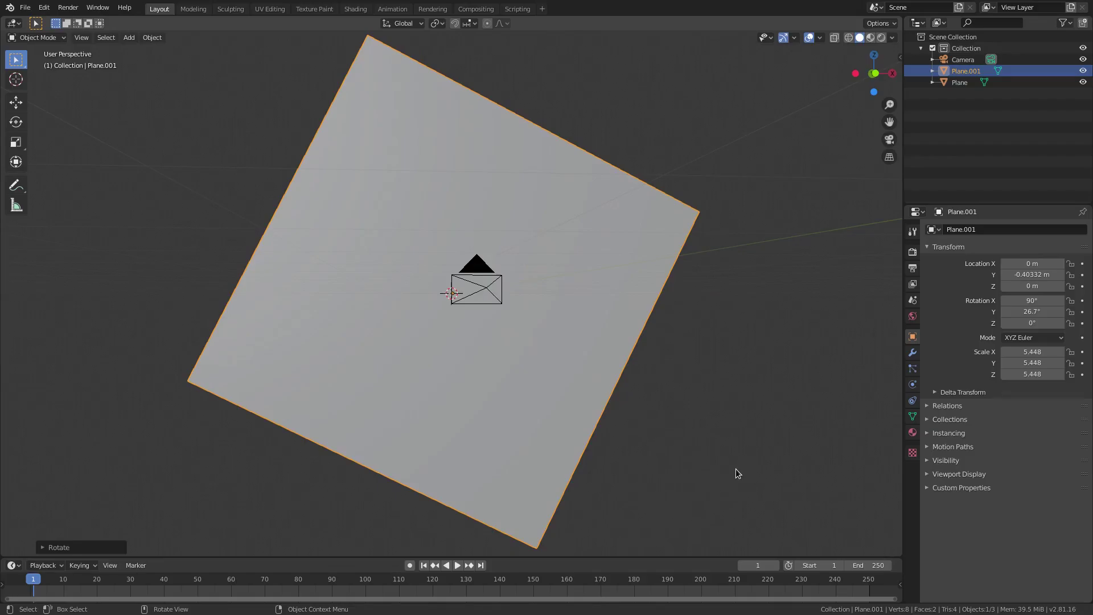
- In camera view, move Plane.001 right along X and down along Z
{"action": "key", "text": "KP_0"}
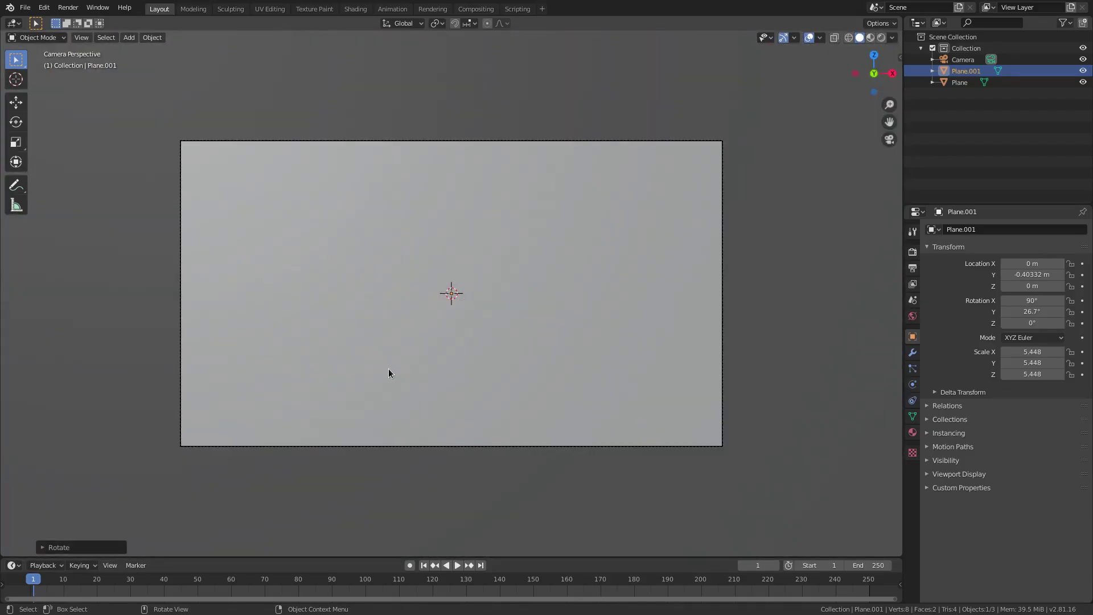
{"action": "scroll", "coordinate": [385, 367], "scroll_direction": "down", "scroll_amount": 3}
{"action": "scroll", "coordinate": [380, 369], "scroll_direction": "up", "scroll_amount": 1}
{"action": "key", "text": "g"}
{"action": "key", "text": "x"}
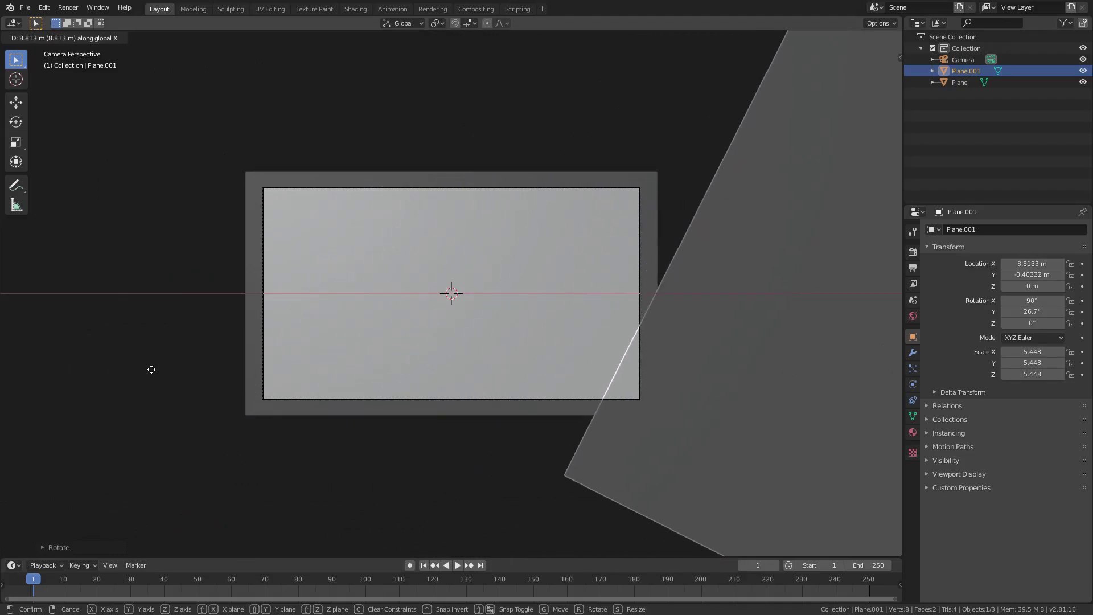
{"action": "left_click", "coordinate": [49, 371]}
{"action": "key", "text": "g"}
{"action": "key", "text": "z"}
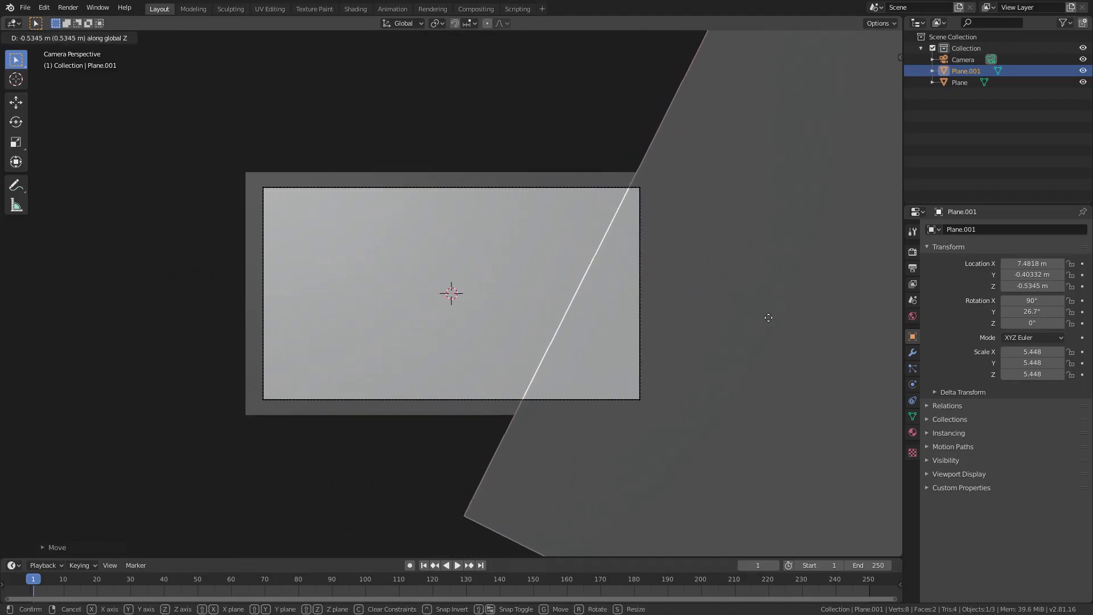
{"action": "left_click", "coordinate": [768, 394]}
{"action": "key", "text": "g"}
{"action": "key", "text": "x"}
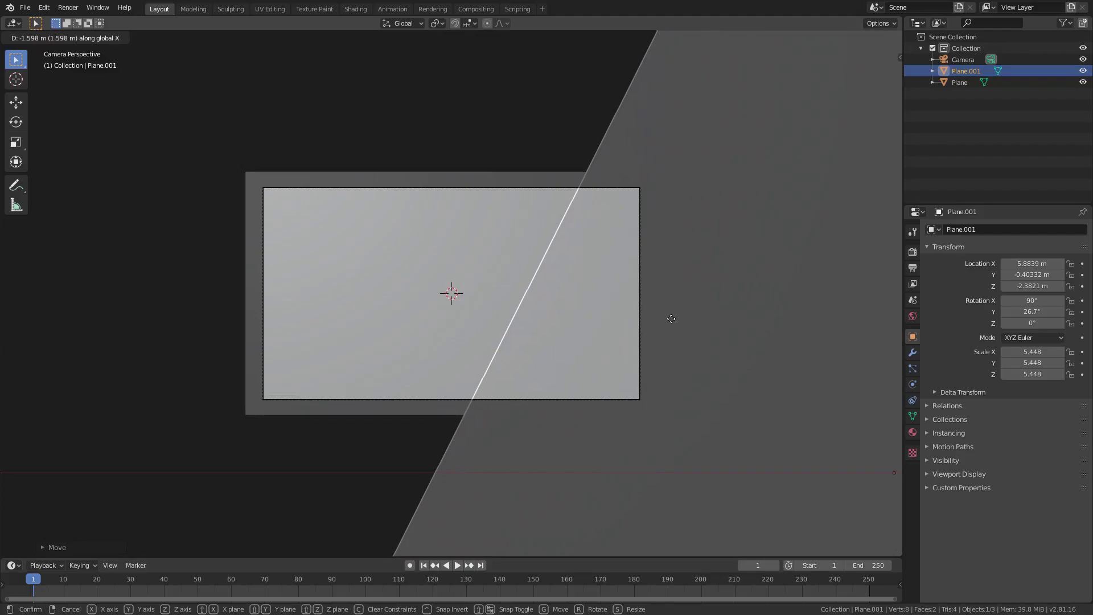
{"action": "left_click", "coordinate": [325, 319]}
- Fine-tune Plane.001 to Z −1.7961 m and X 8.5578 m, just right of the frame
{"action": "key", "text": "g"}
{"action": "key", "text": "z"}
{"action": "left_click", "coordinate": [349, 279]}
{"action": "key", "text": "g"}
{"action": "key", "text": "x"}
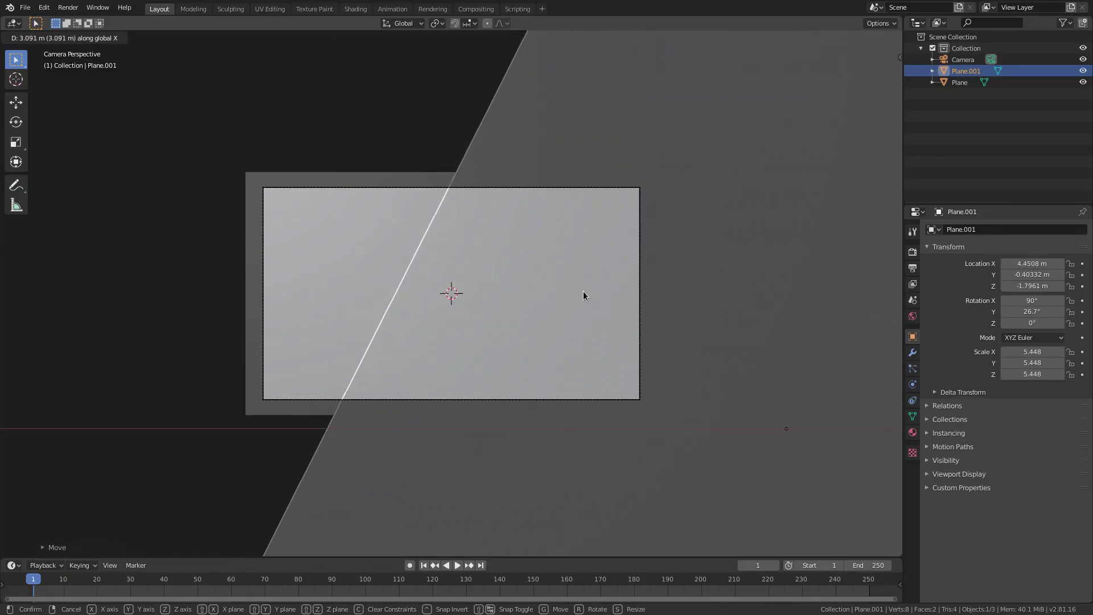
{"action": "left_click", "coordinate": [583, 292]}
{"action": "key", "text": "g"}
{"action": "key", "text": "x"}
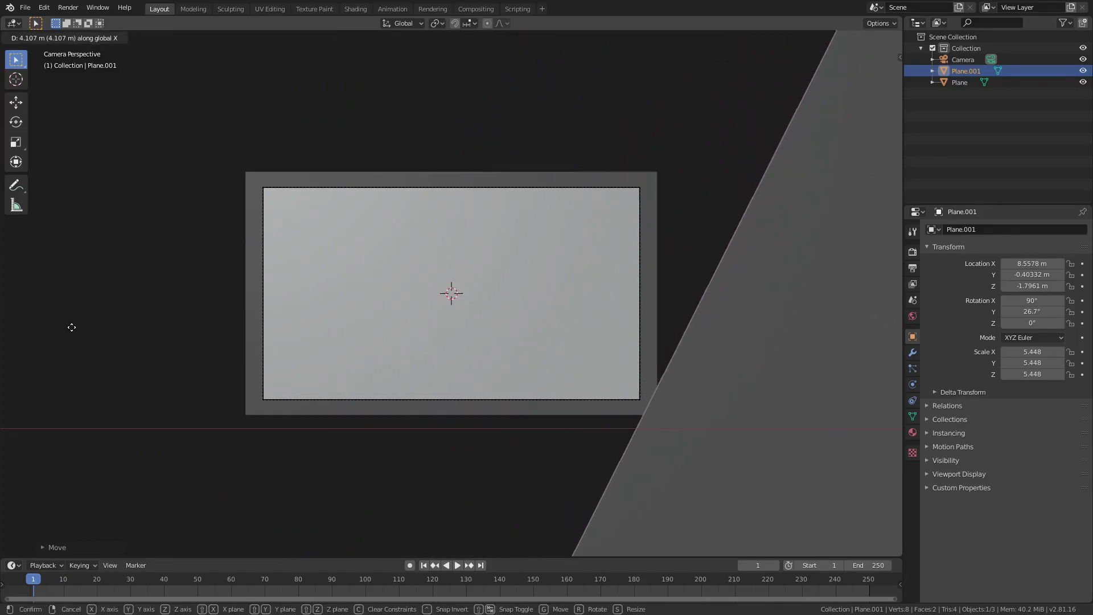
{"action": "left_click", "coordinate": [71, 328]}
{"action": "scroll", "coordinate": [767, 432], "scroll_direction": "up", "scroll_amount": 1}
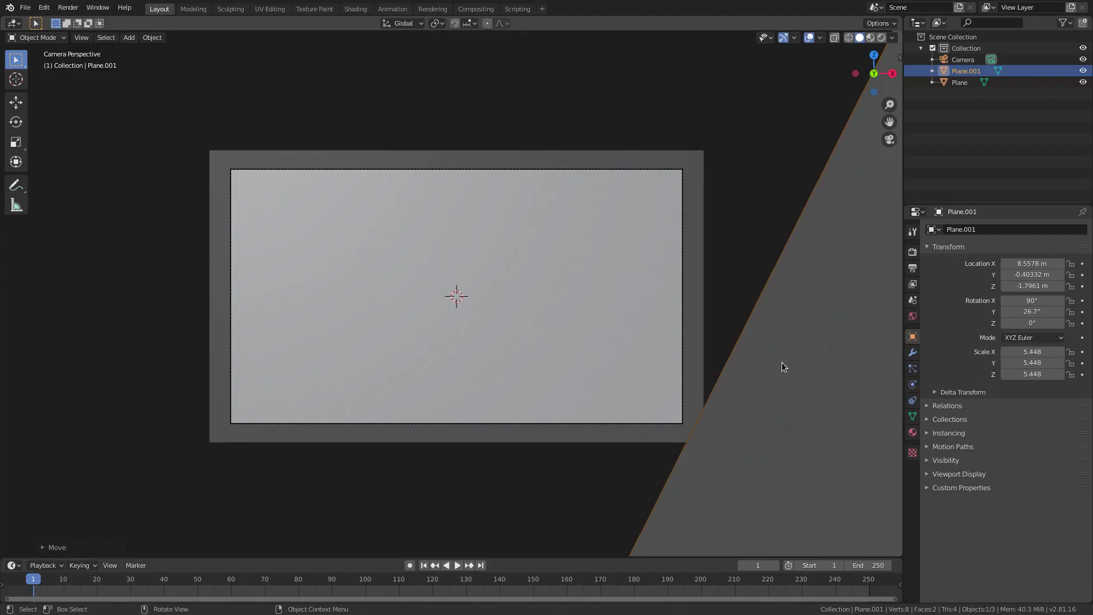
- Give Plane.001 a new material with a Holdout surface shader
{"action": "left_click", "coordinate": [912, 433]}
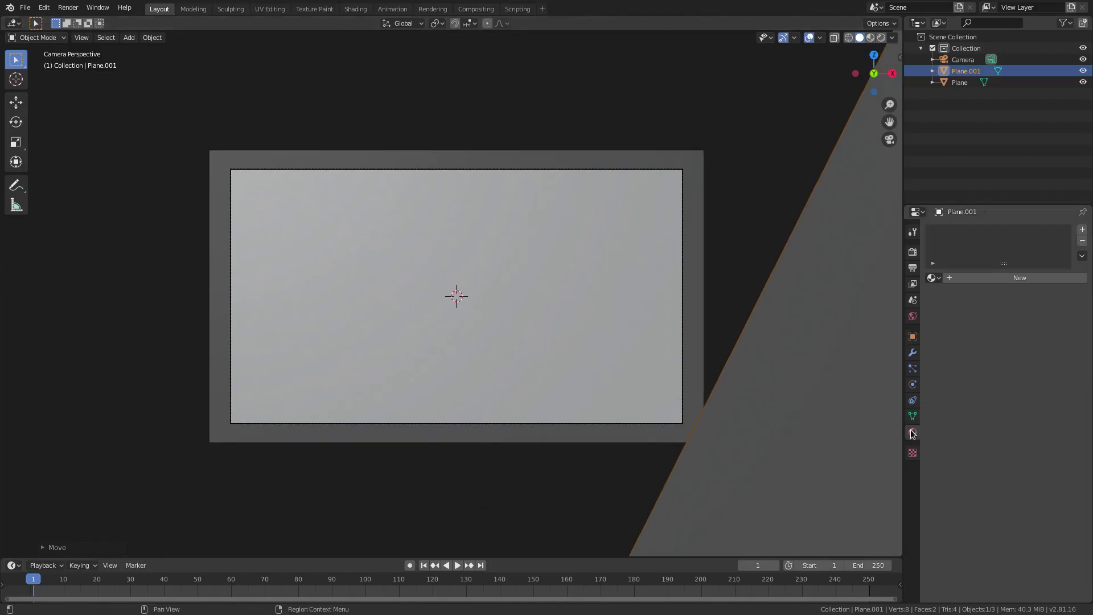
{"action": "left_click", "coordinate": [1006, 279]}
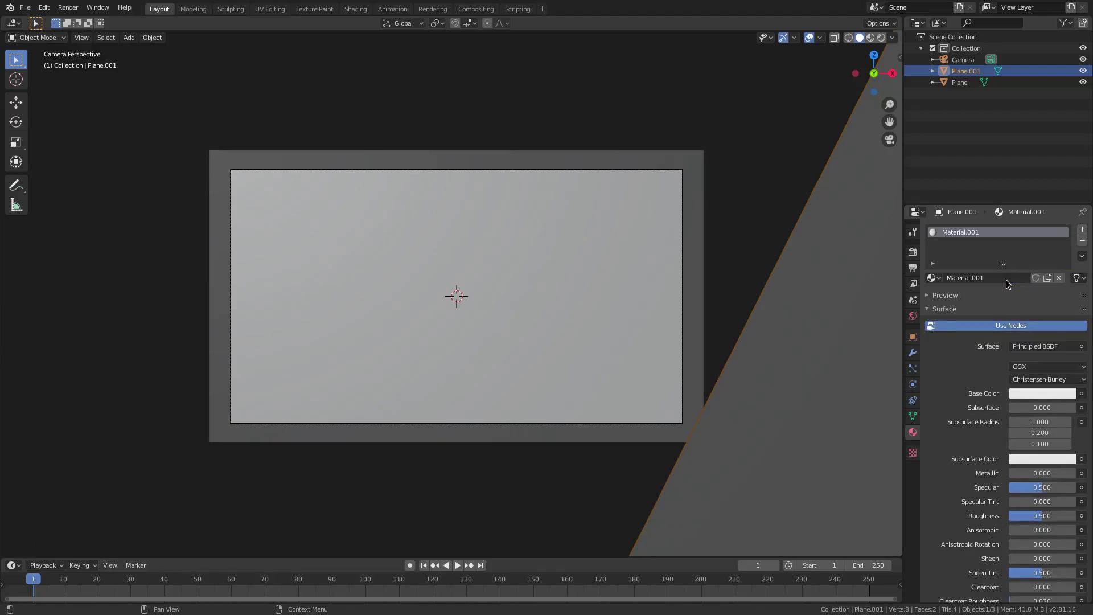
{"action": "left_click", "coordinate": [1028, 347]}
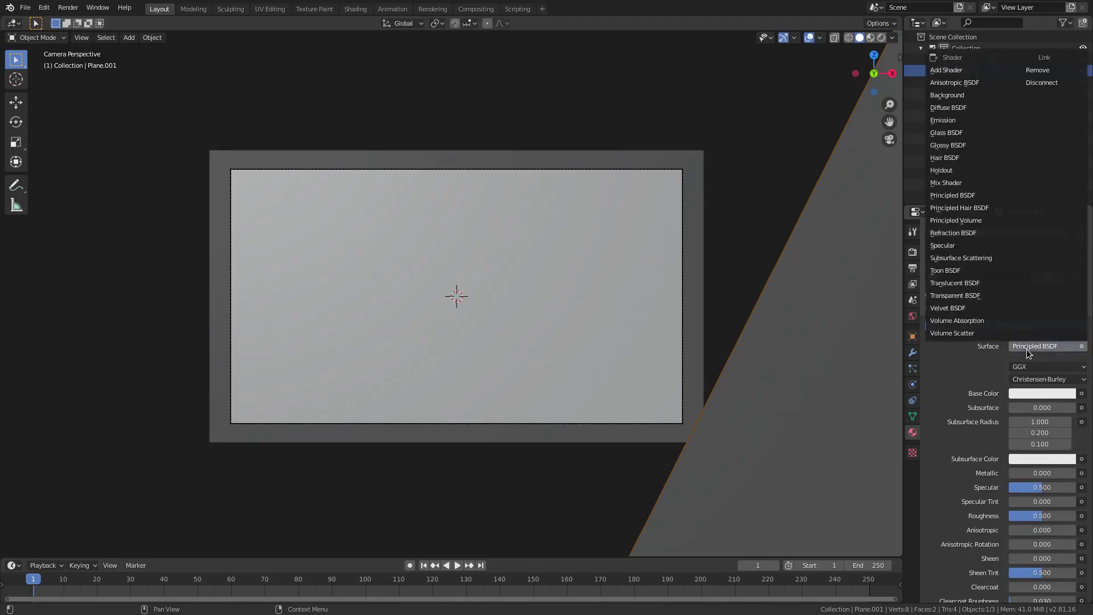
{"action": "left_click", "coordinate": [939, 171]}
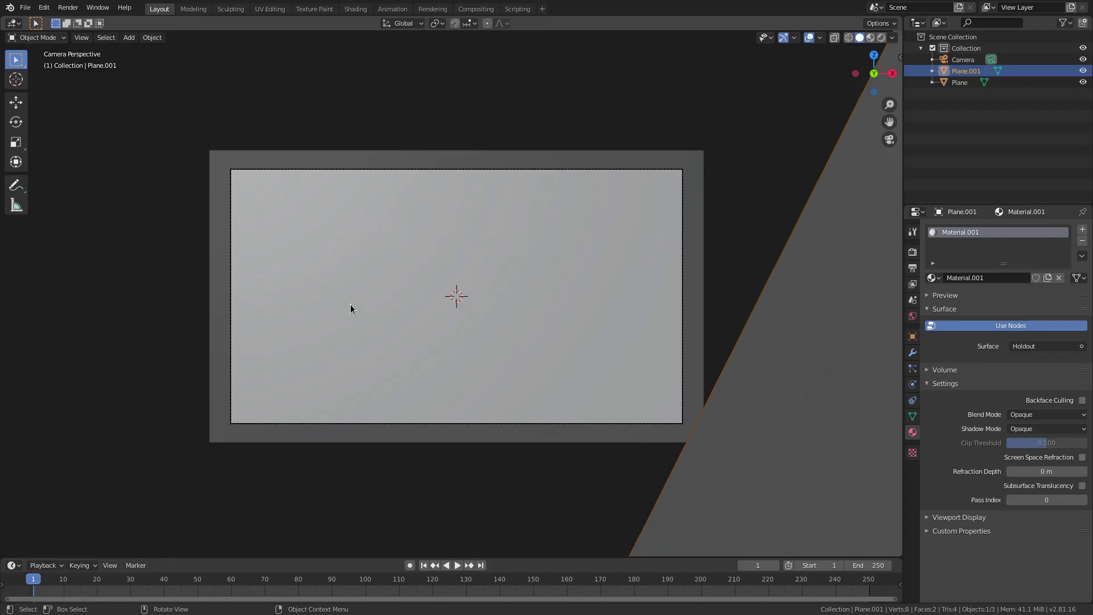
- Assign the existing Material to Plane and make it a cyan Emission shader
{"action": "left_click", "coordinate": [437, 262]}
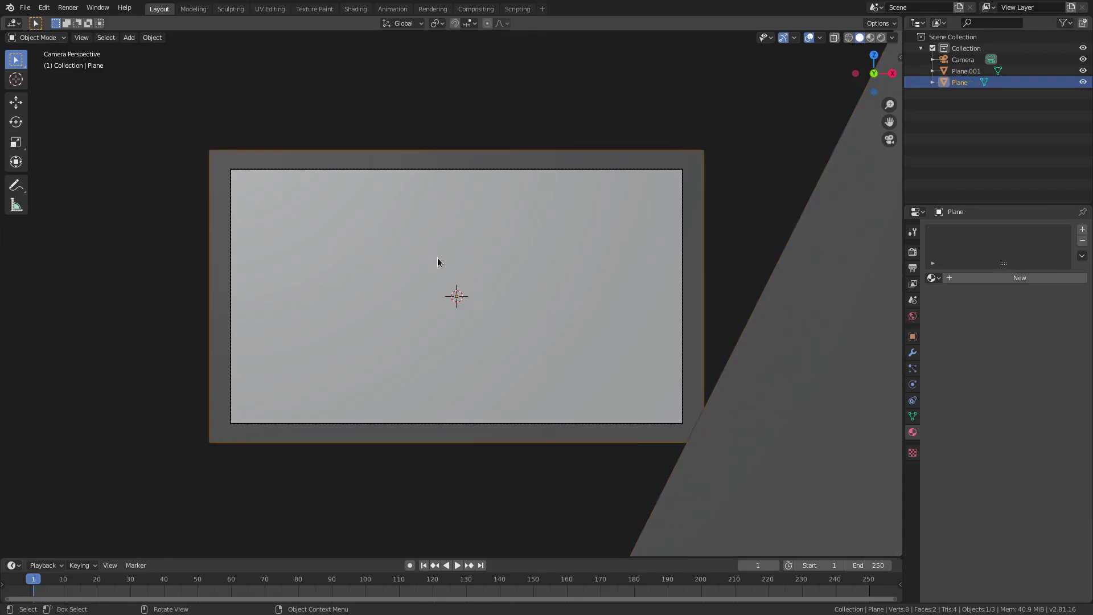
{"action": "left_click", "coordinate": [932, 278]}
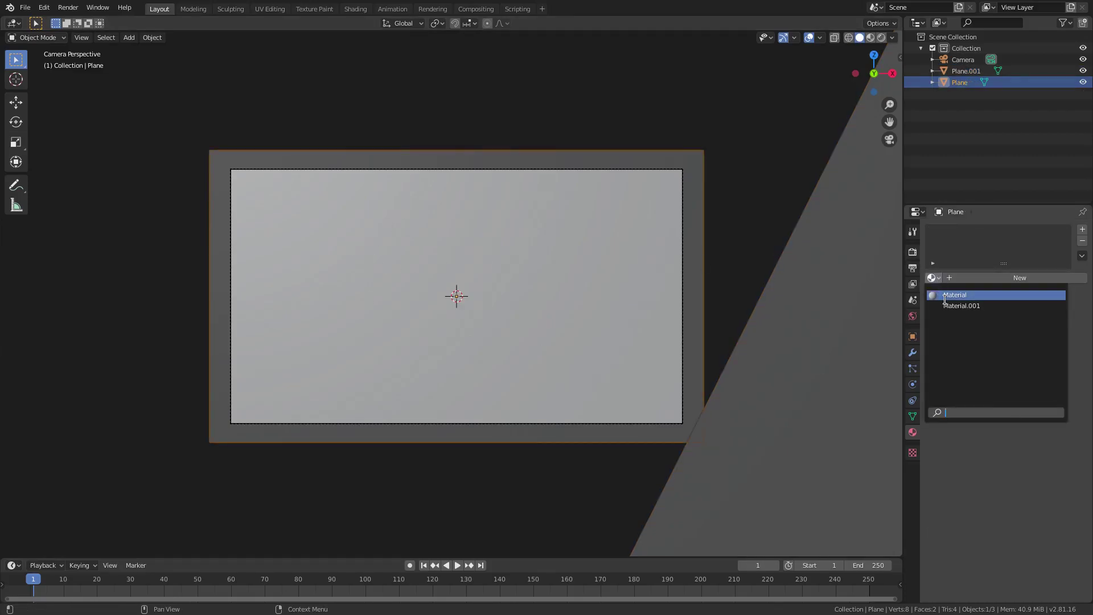
{"action": "left_click", "coordinate": [946, 295]}
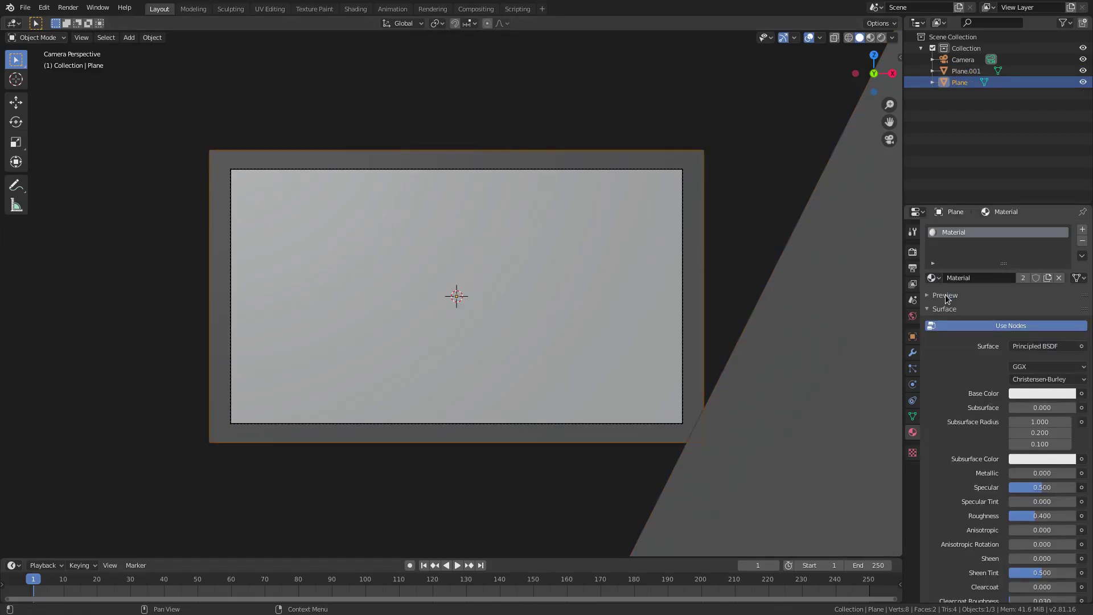
{"action": "left_click", "coordinate": [1031, 346]}
{"action": "left_click", "coordinate": [985, 118]}
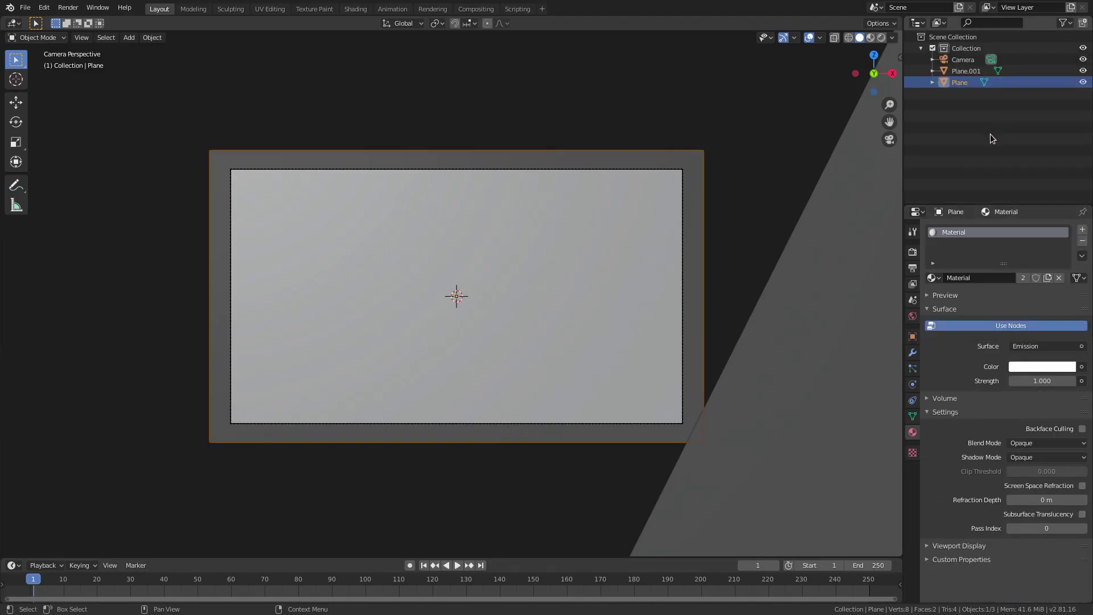
{"action": "left_click", "coordinate": [1029, 368]}
{"action": "left_click_drag", "start_coordinate": [1021, 212], "coordinate": [1023, 203]}
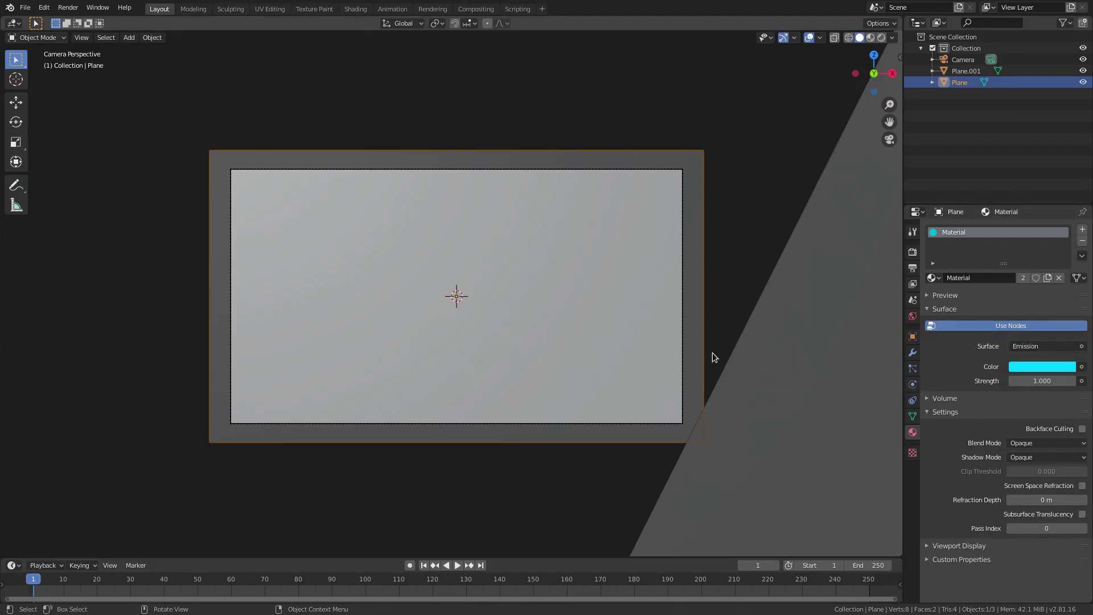
{"action": "left_click", "coordinate": [790, 313]}
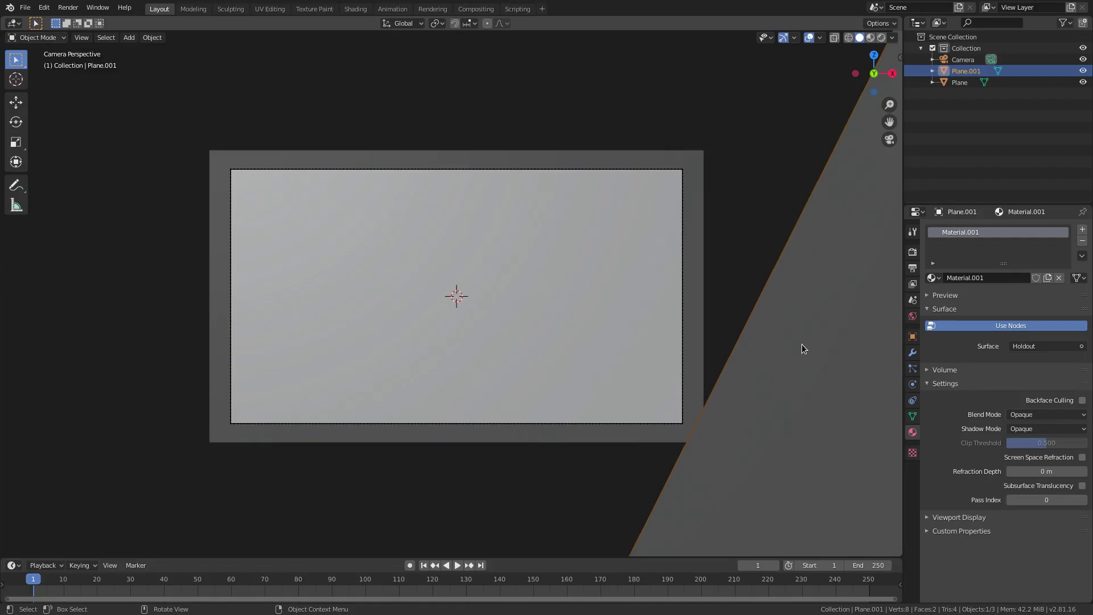
- Slide Plane.001 about 6.7 m left along X over the camera frame and enlarge the timeline
{"action": "key", "text": "g"}
{"action": "key", "text": "x"}
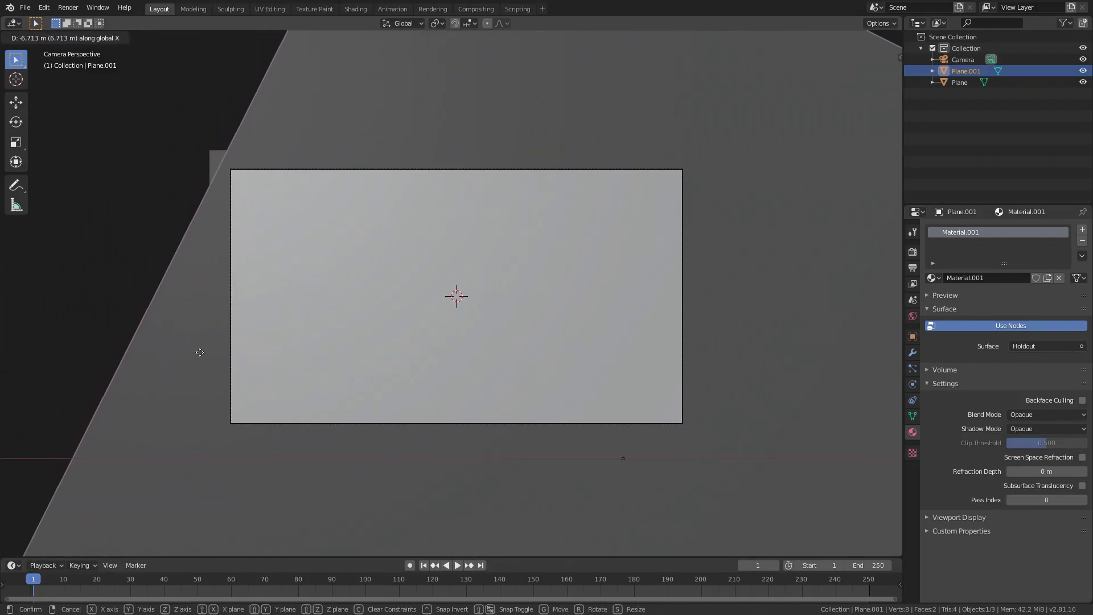
{"action": "left_click", "coordinate": [206, 352]}
{"action": "scroll", "coordinate": [378, 236], "scroll_direction": "up", "scroll_amount": 3}
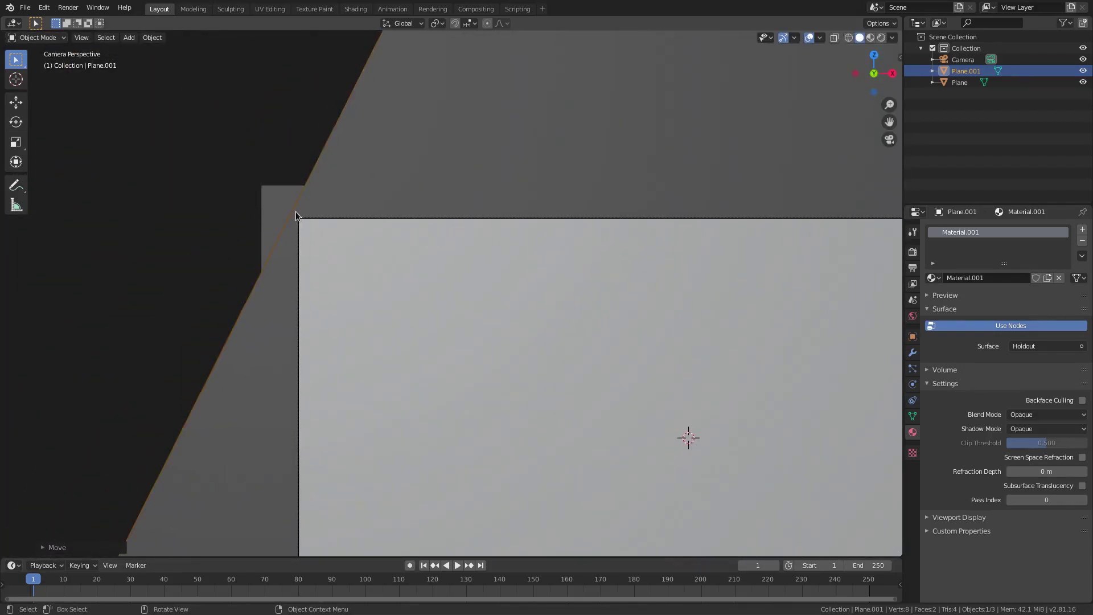
{"action": "scroll", "coordinate": [478, 371], "scroll_direction": "down", "scroll_amount": 3}
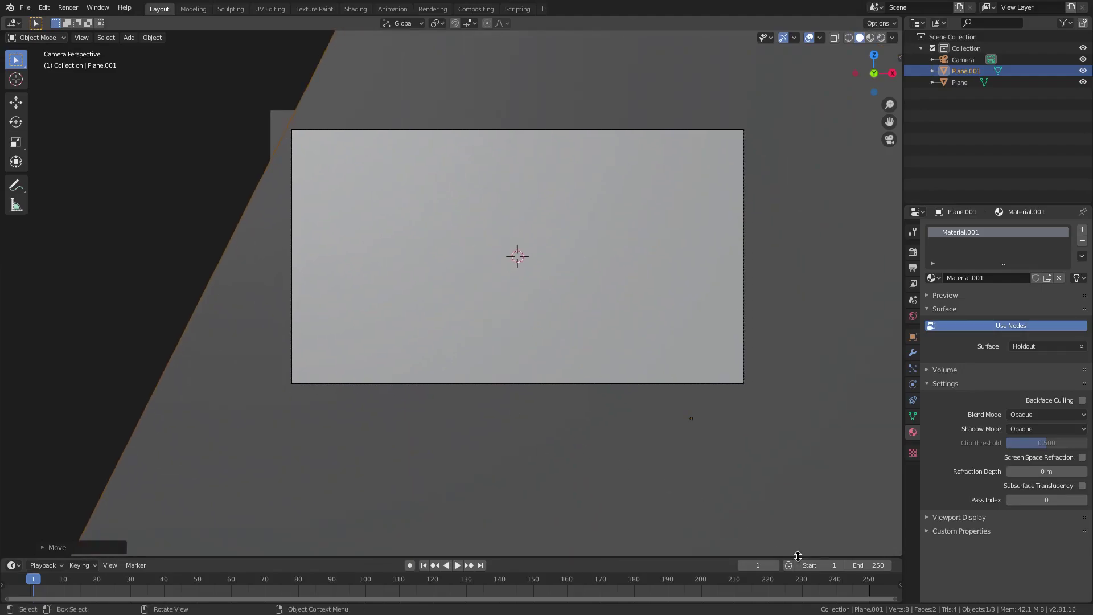
{"action": "left_click", "coordinate": [800, 563]}
{"action": "left_click_drag", "start_coordinate": [802, 557], "coordinate": [804, 538]}
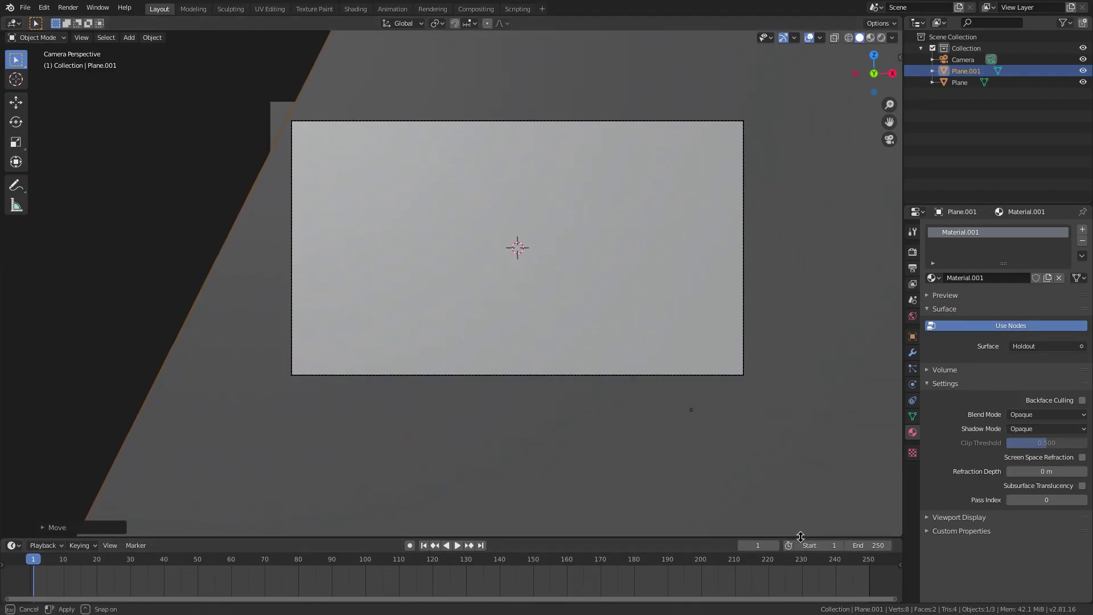
- Insert a location keyframe for Plane.001 at frame 0
{"action": "left_click", "coordinate": [31, 563]}
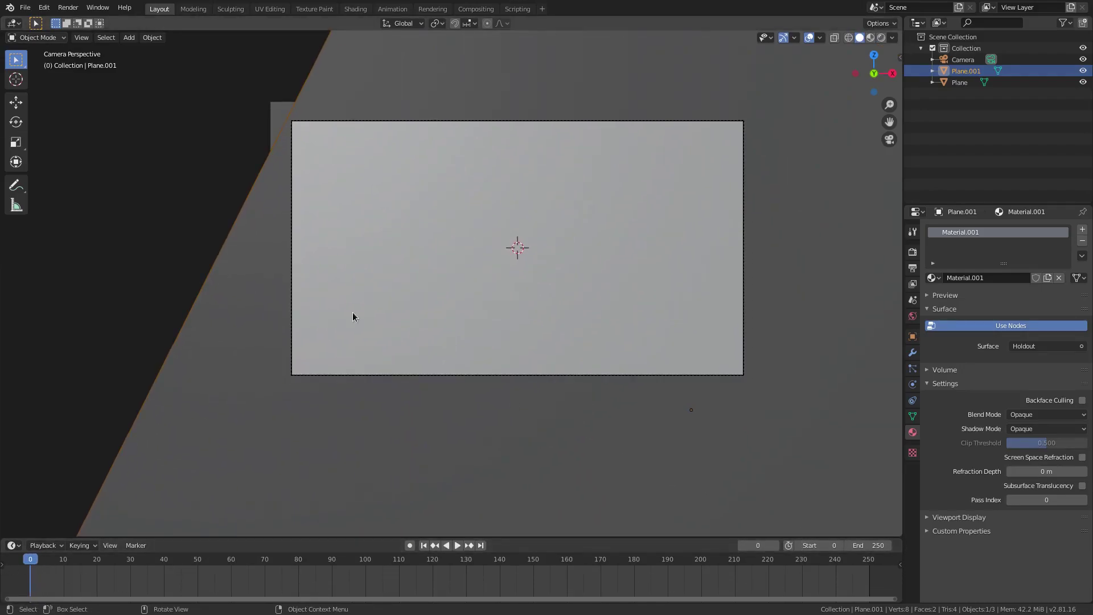
{"action": "key", "text": "i"}
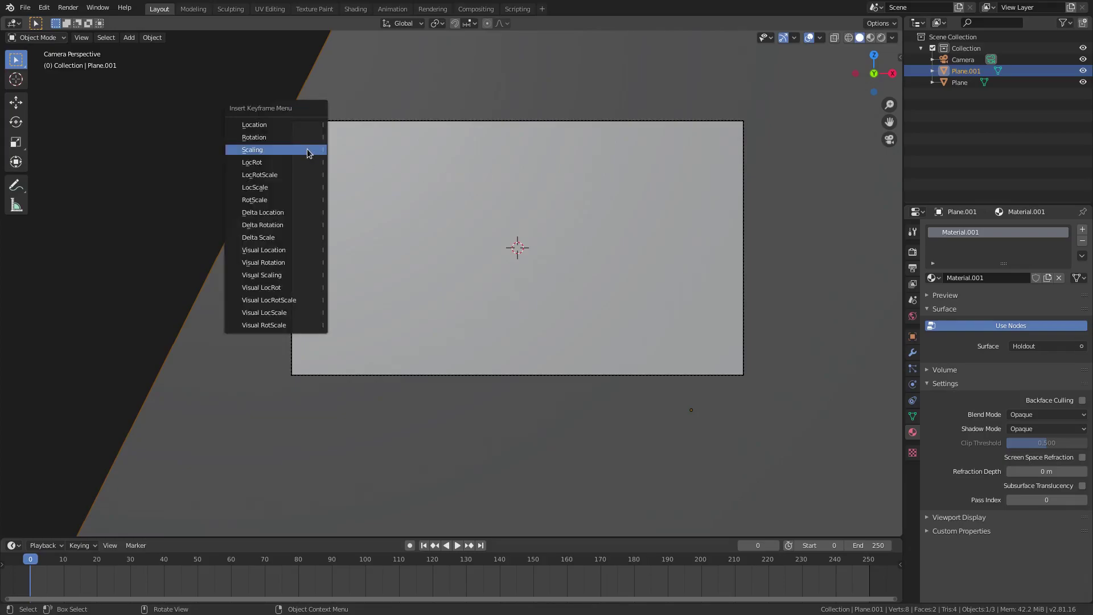
{"action": "left_click", "coordinate": [303, 125]}
{"action": "scroll", "coordinate": [281, 333], "scroll_direction": "down", "scroll_amount": 4}
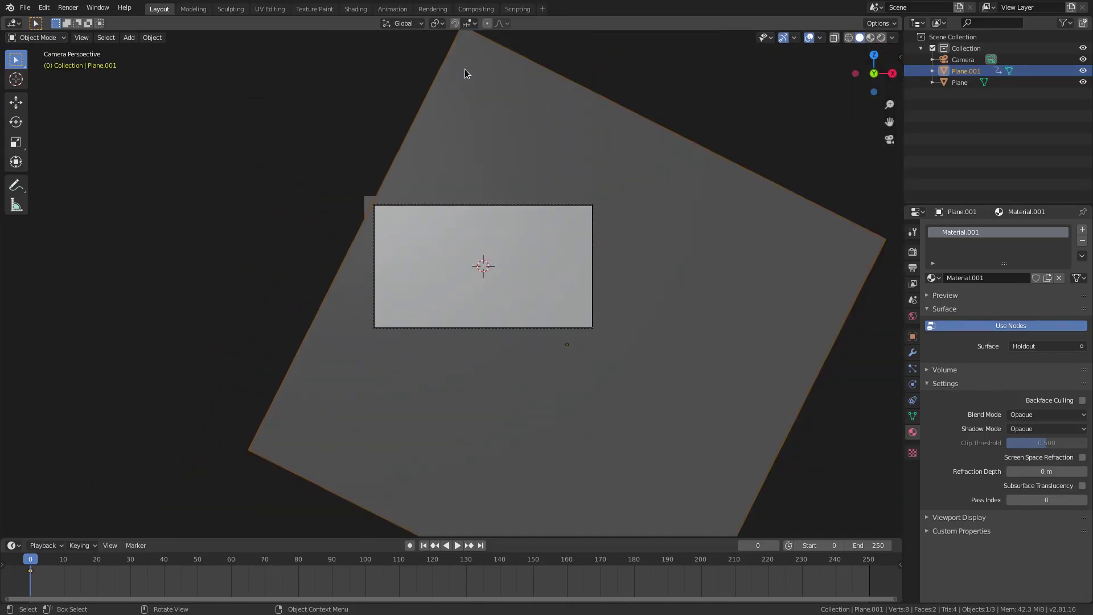
{"action": "scroll", "coordinate": [487, 244], "scroll_direction": "up", "scroll_amount": 5}
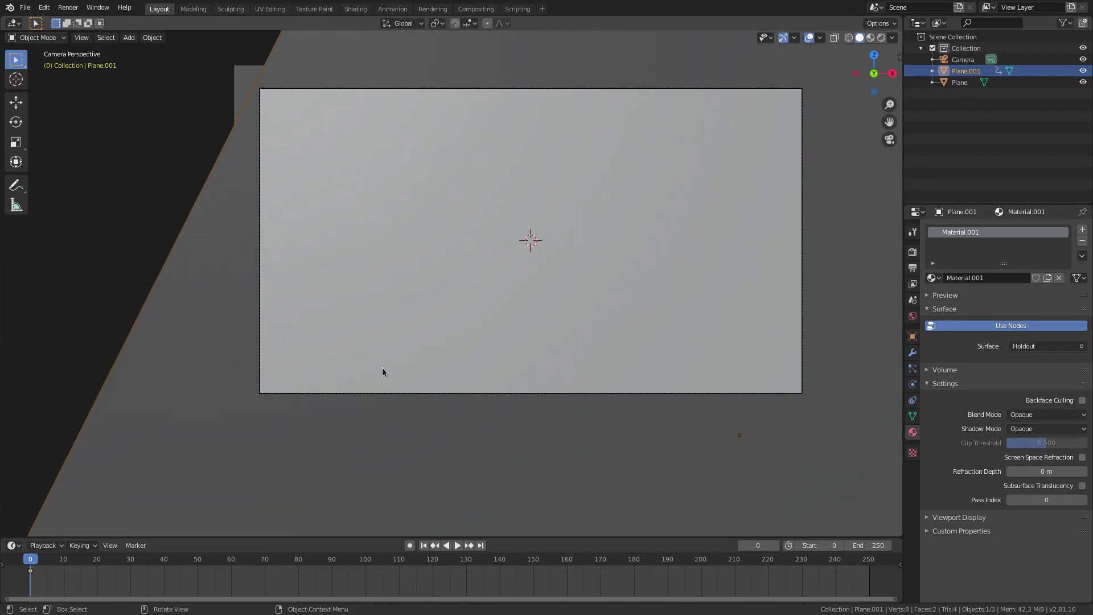
{"action": "left_click_drag", "start_coordinate": [51, 564], "coordinate": [130, 563]}
{"action": "middle_click_drag", "start_coordinate": [371, 373], "coordinate": [327, 403], "text": "shift"}
- At frame 15, move Plane.001 right along X and keyframe its location
{"action": "left_click", "coordinate": [80, 561]}
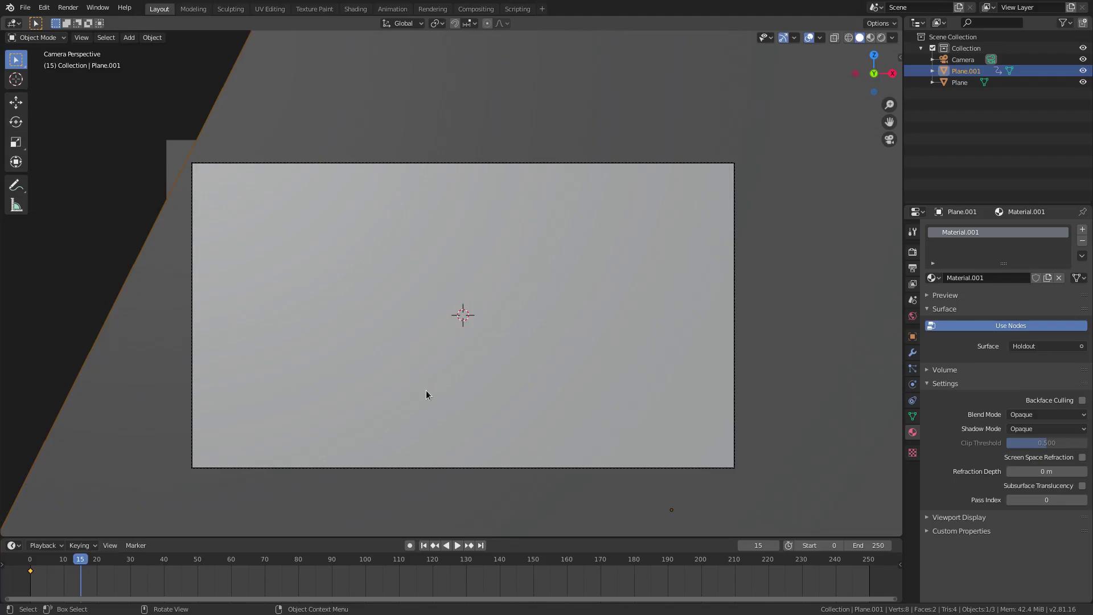
{"action": "key", "text": "g"}
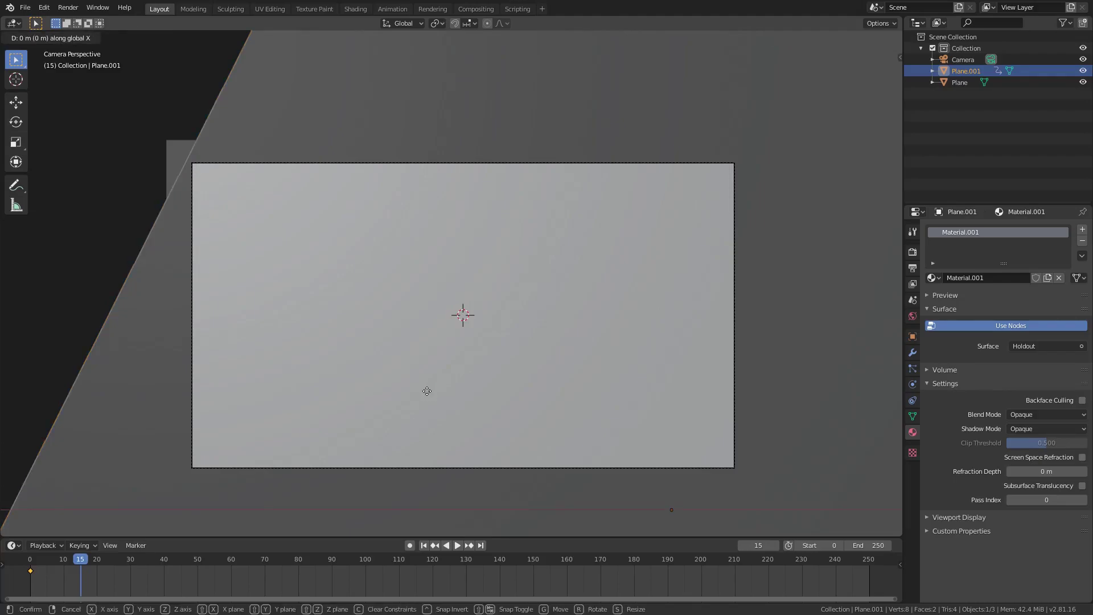
{"action": "key", "text": "x"}
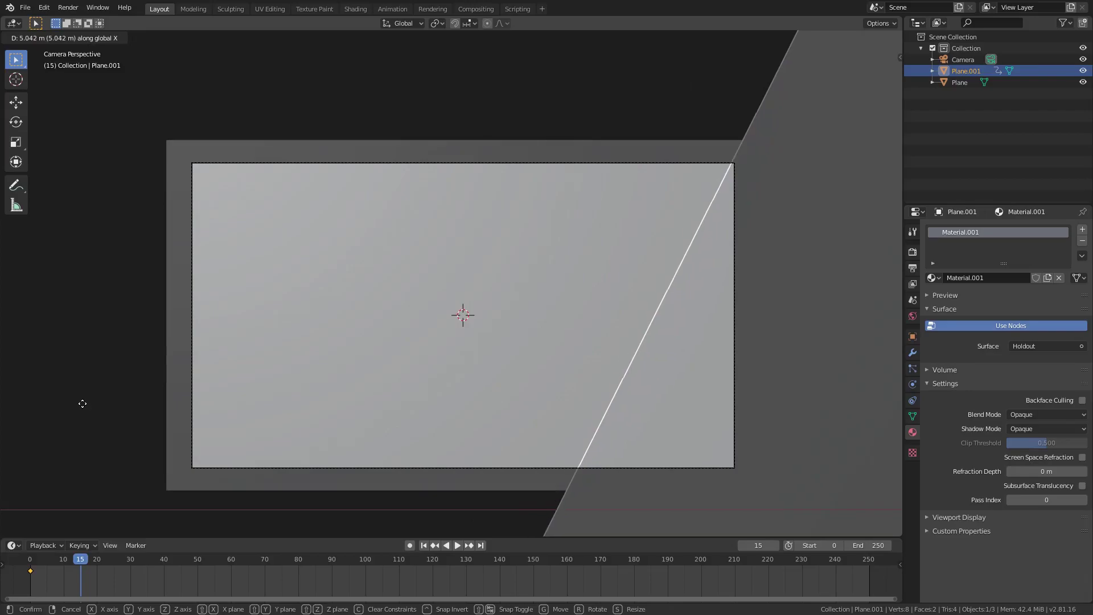
{"action": "left_click", "coordinate": [91, 424]}
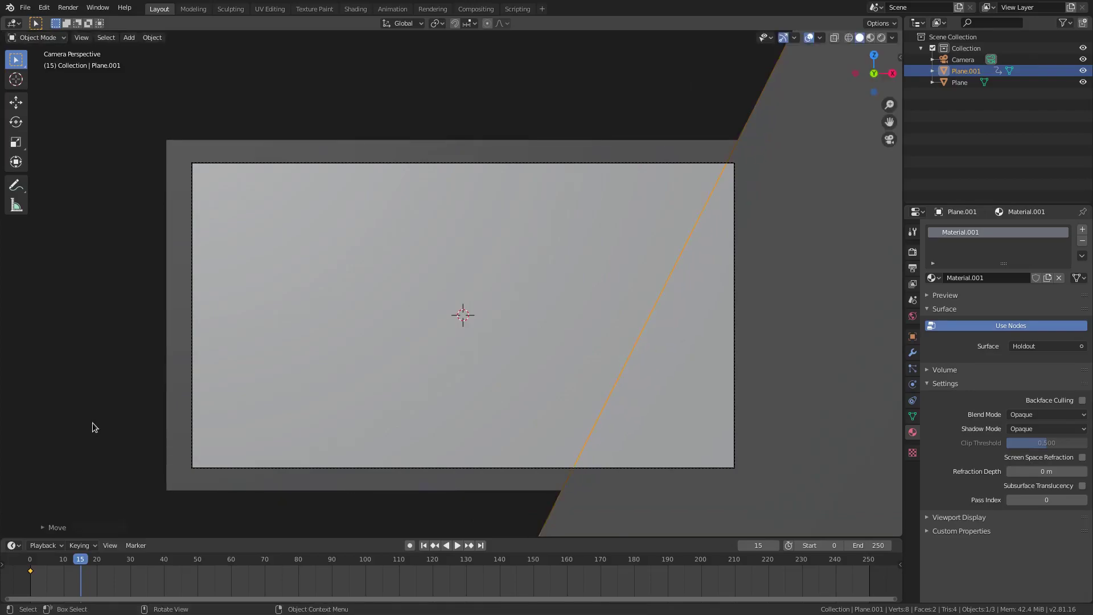
{"action": "key", "text": "i"}
{"action": "left_click", "coordinate": [683, 310]}
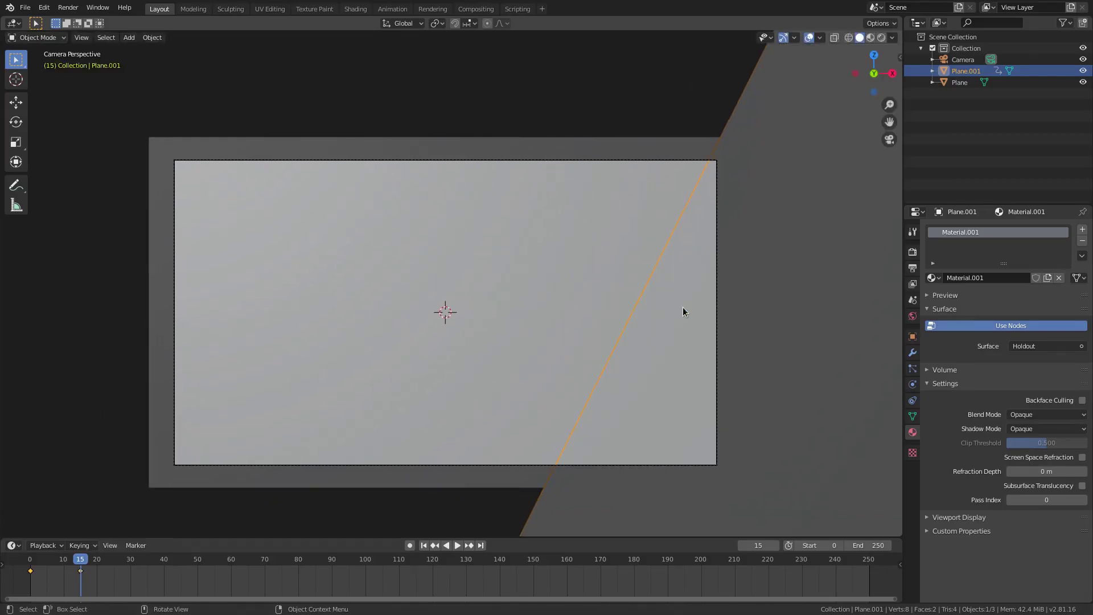
- At frame 40, move Plane.001 fully clear of the frame, keyframe its location, and rewind
{"action": "left_click", "coordinate": [164, 564]}
{"action": "key", "text": "g"}
{"action": "key", "text": "x"}
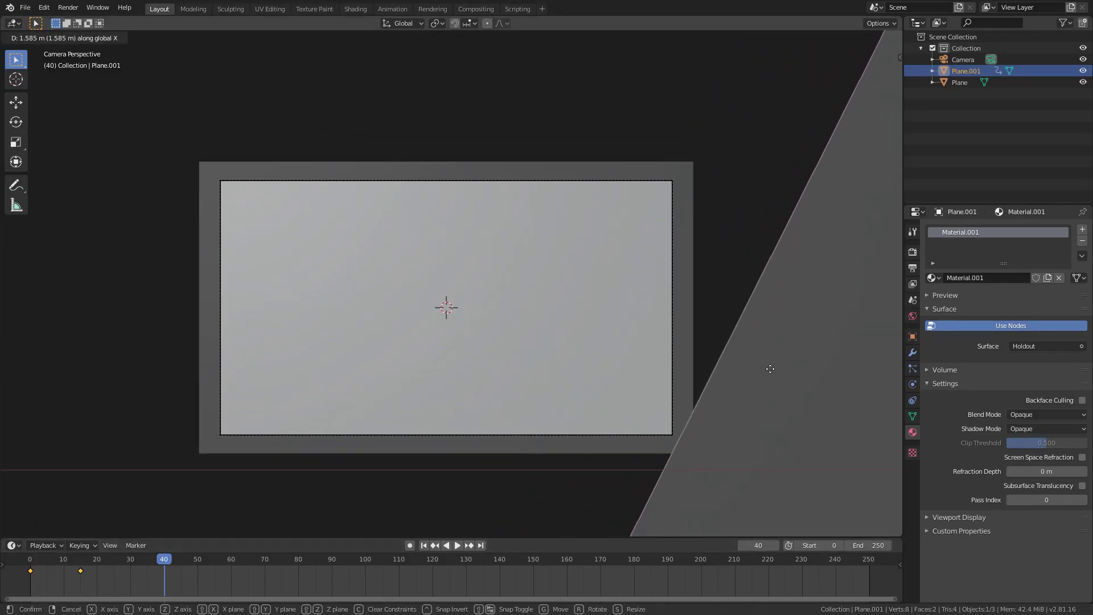
{"action": "left_click", "coordinate": [769, 369]}
{"action": "scroll", "coordinate": [740, 444], "scroll_direction": "up", "scroll_amount": 2}
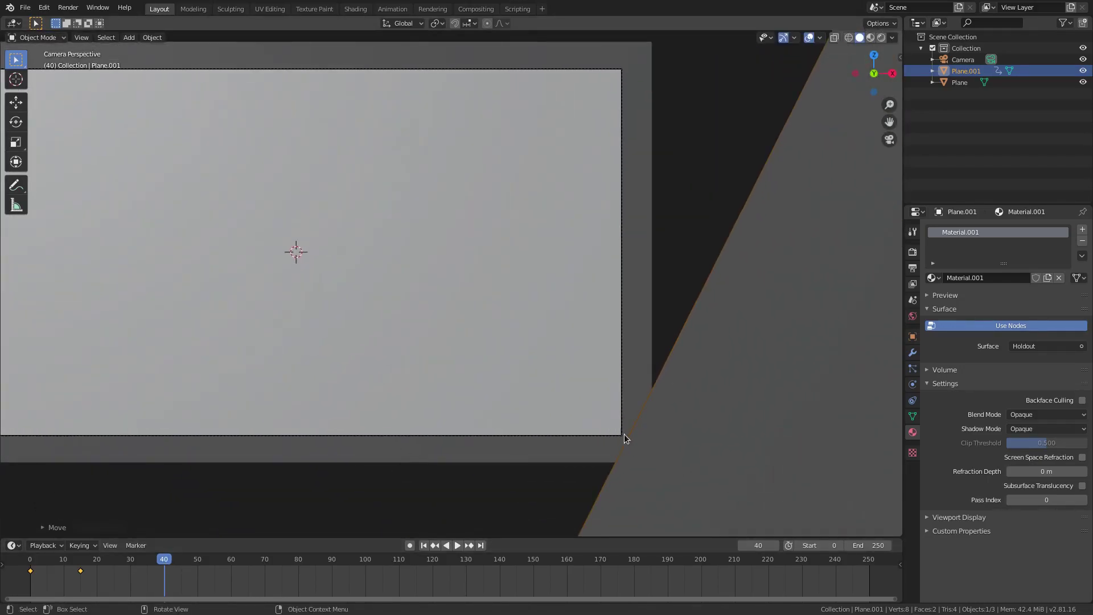
{"action": "scroll", "coordinate": [638, 444], "scroll_direction": "down", "scroll_amount": 2}
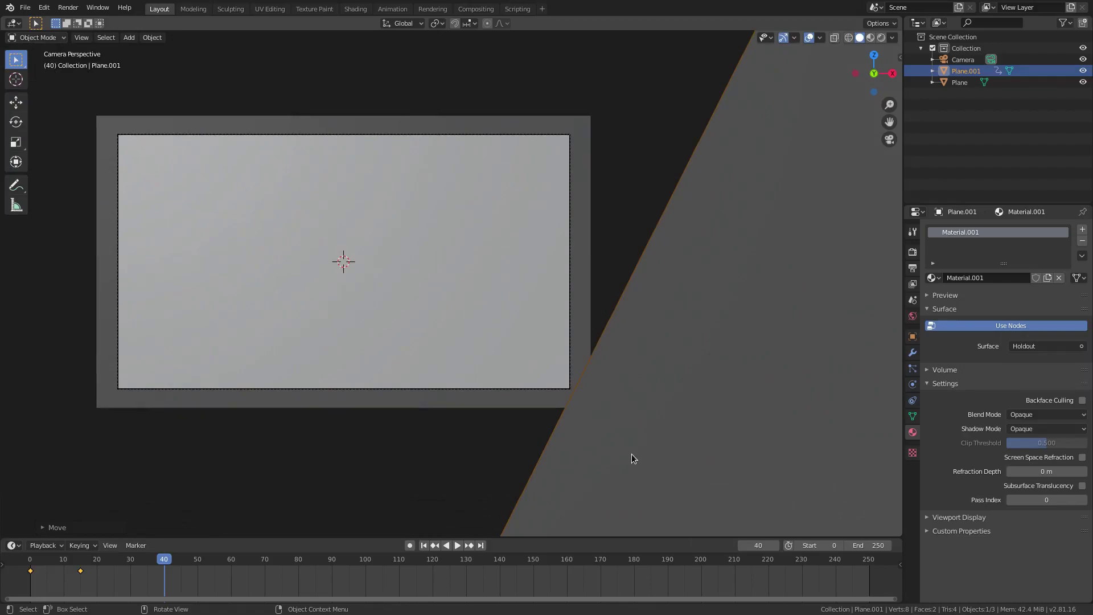
{"action": "key", "text": "i"}
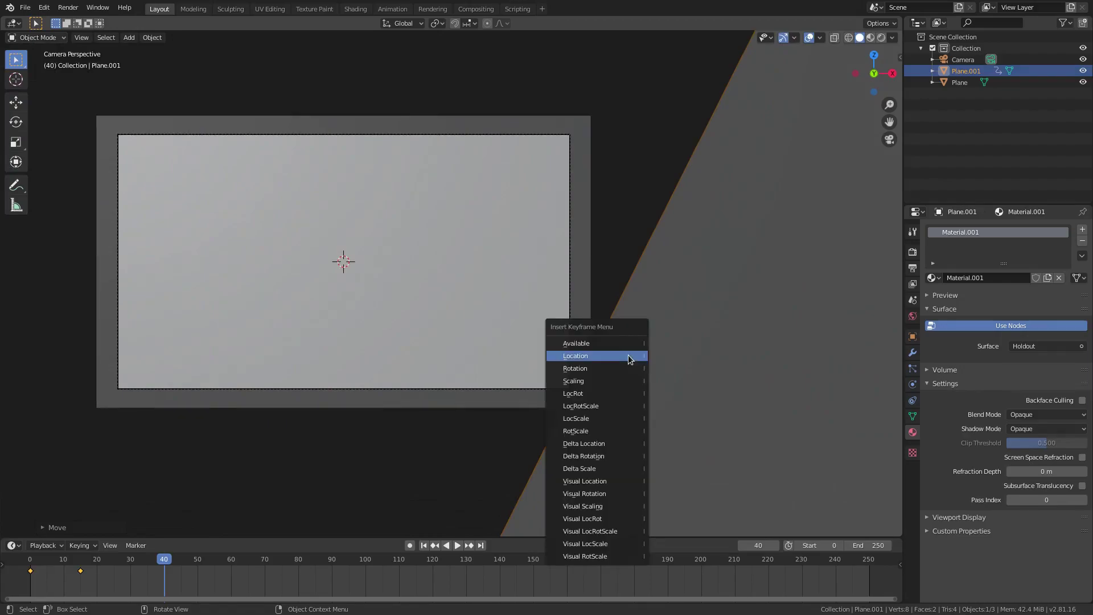
{"action": "left_click", "coordinate": [628, 356]}
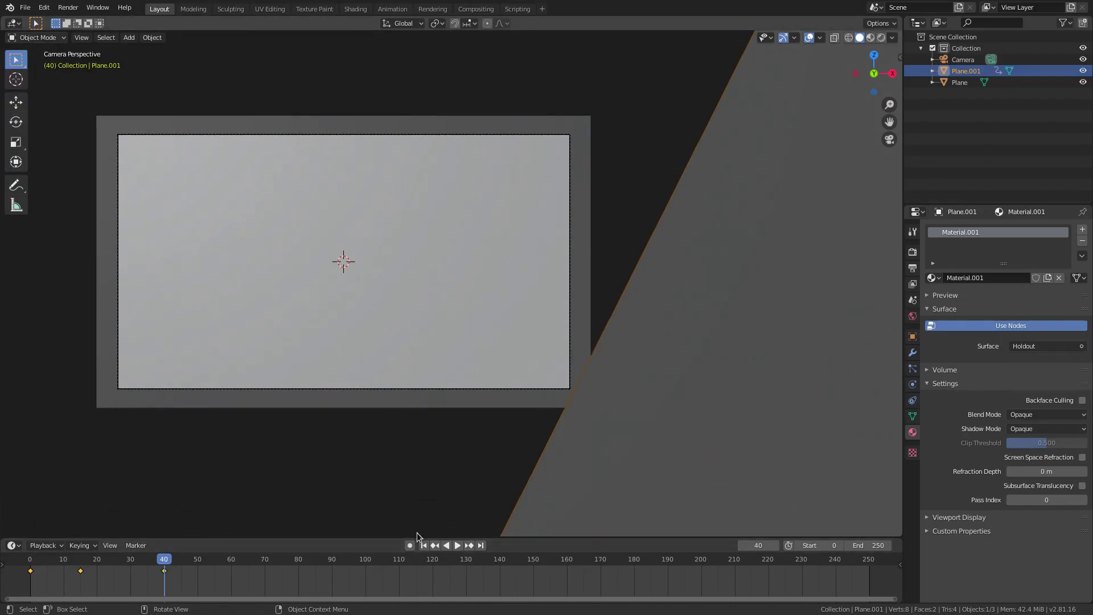
{"action": "key", "text": "shift+Left"}
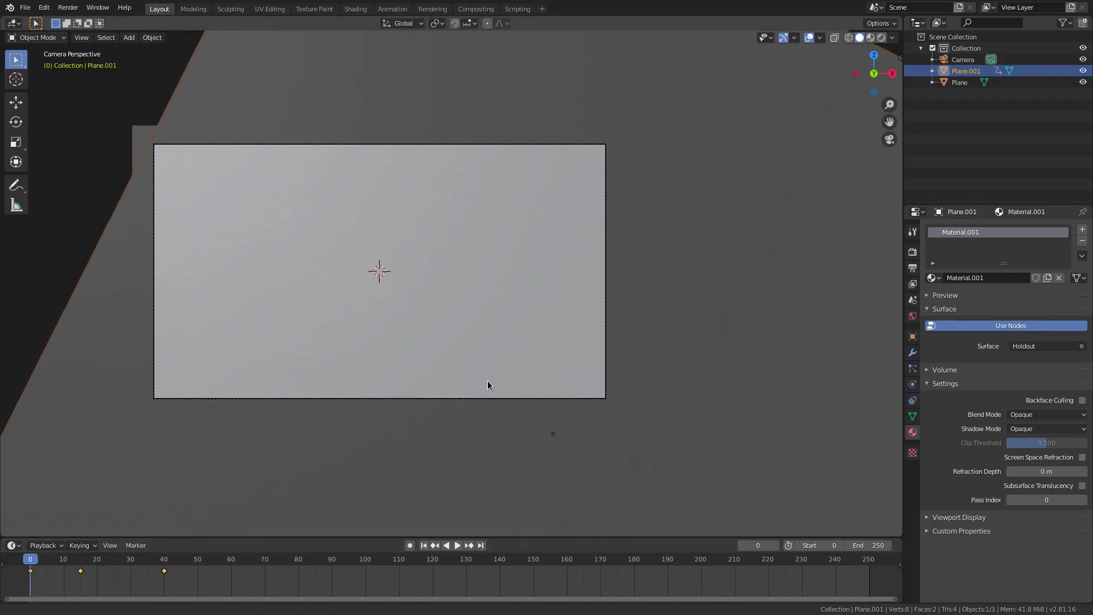
- Play back the wipe animation, then stop and set the current frame to 12
{"action": "left_click", "coordinate": [456, 546]}
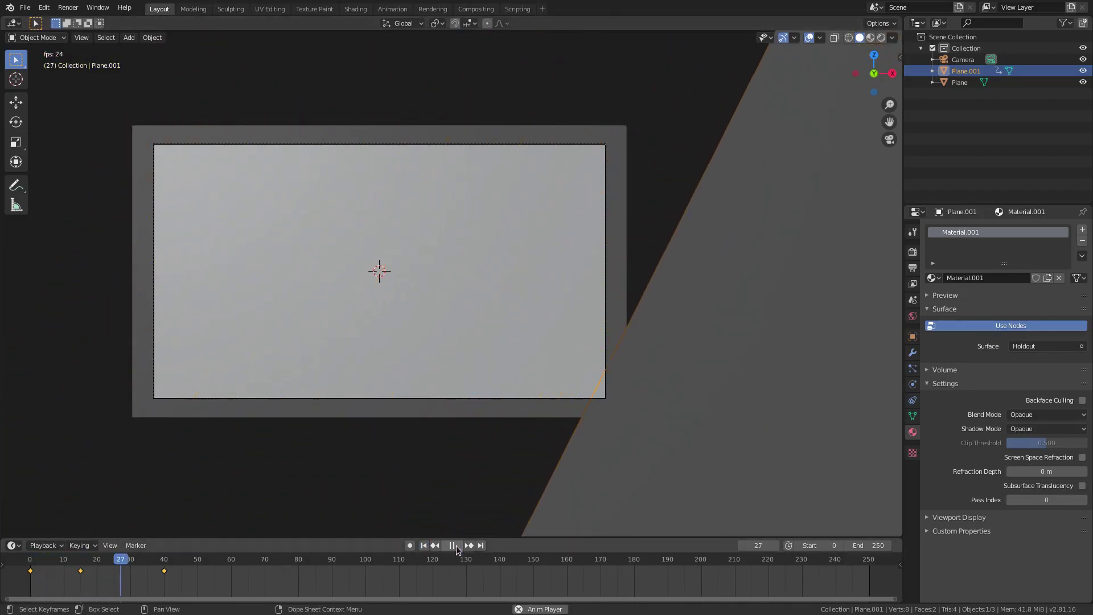
{"action": "left_click", "coordinate": [424, 546]}
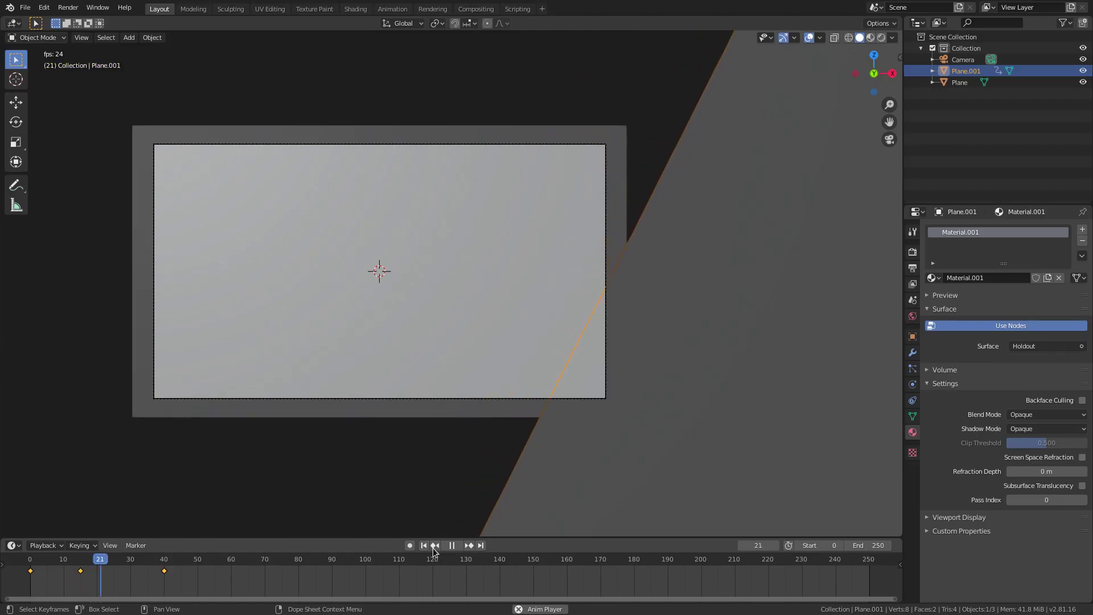
{"action": "left_click", "coordinate": [449, 546]}
{"action": "left_click", "coordinate": [69, 559]}
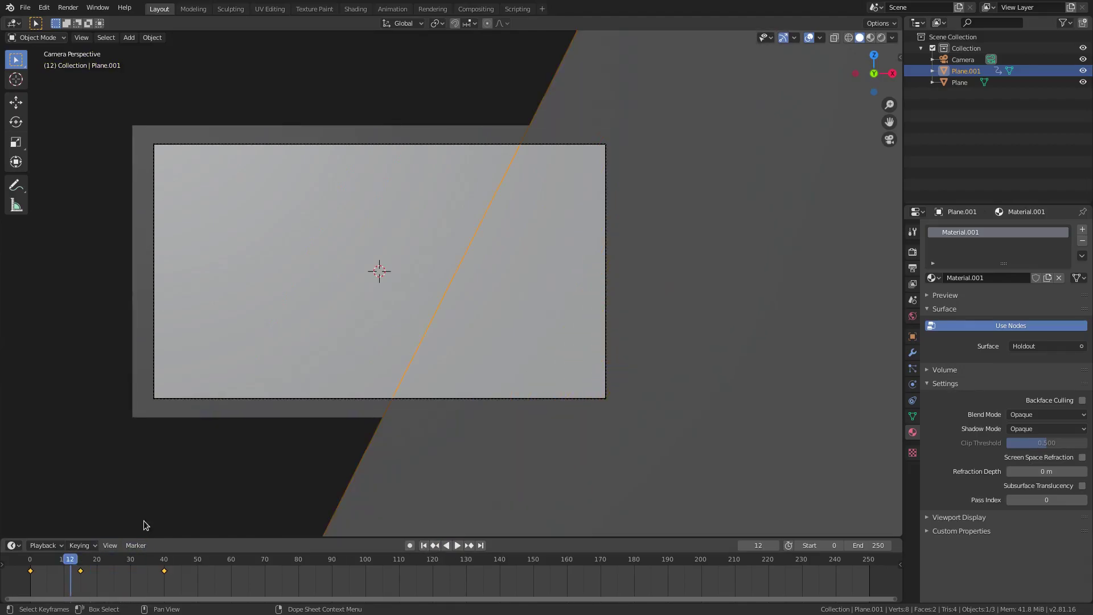
- Set the scene frame rate to 60 fps and replay the animation from frame 0
{"action": "left_click", "coordinate": [912, 268]}
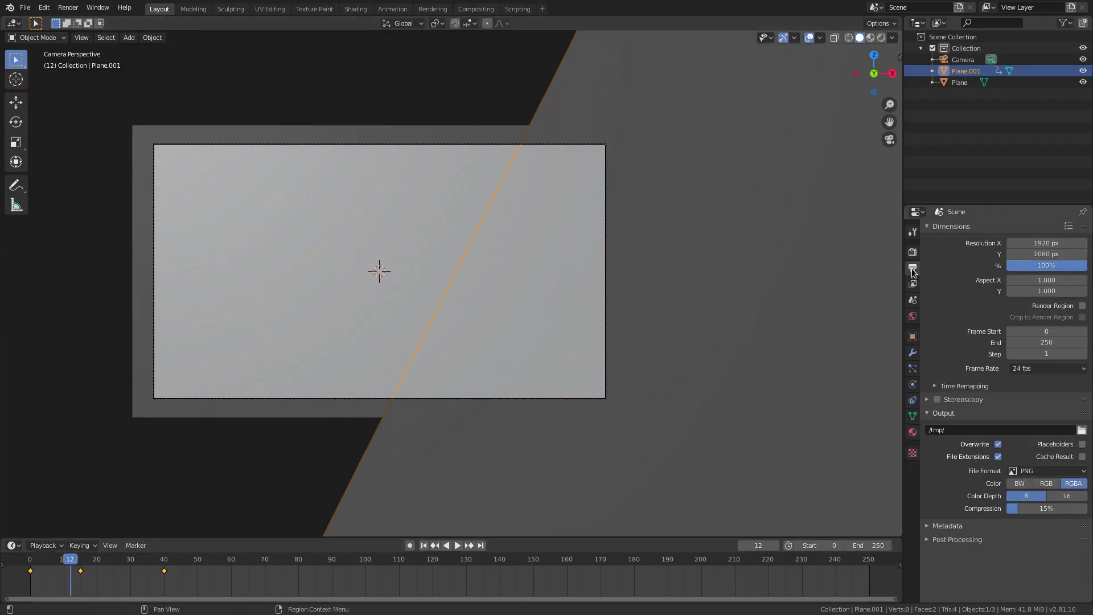
{"action": "left_click", "coordinate": [1047, 368]}
{"action": "left_click", "coordinate": [1046, 461]}
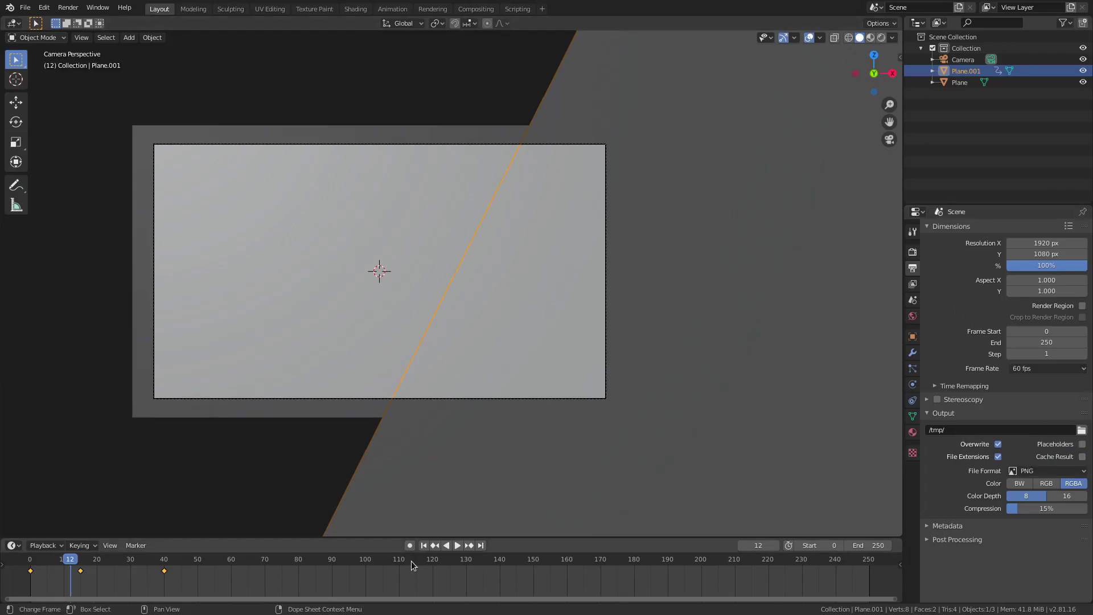
{"action": "left_click", "coordinate": [424, 545]}
{"action": "left_click", "coordinate": [458, 545]}
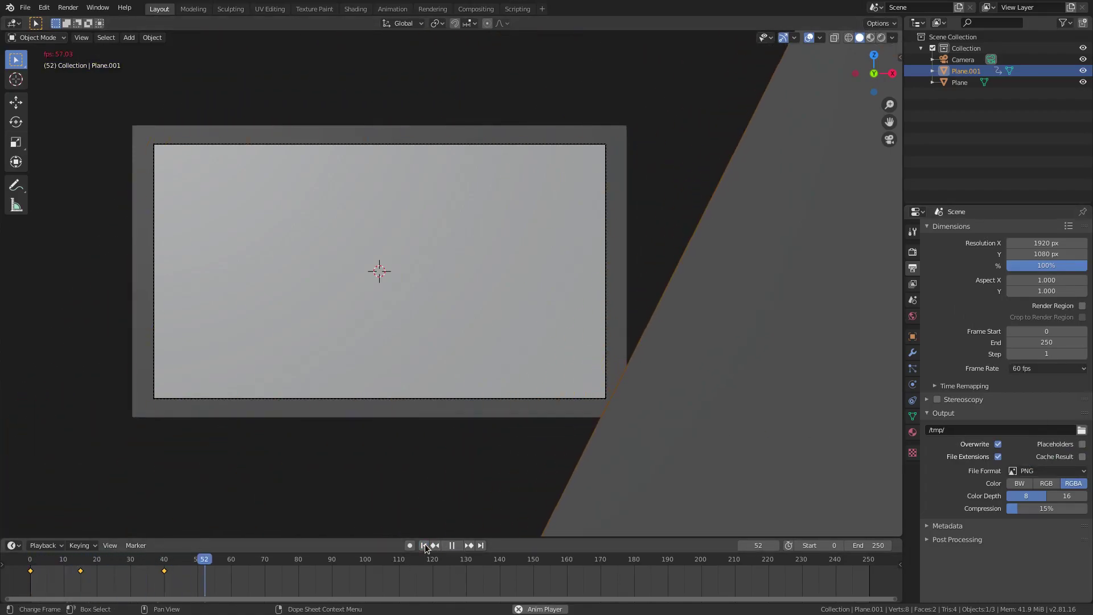
{"action": "left_click", "coordinate": [452, 545]}
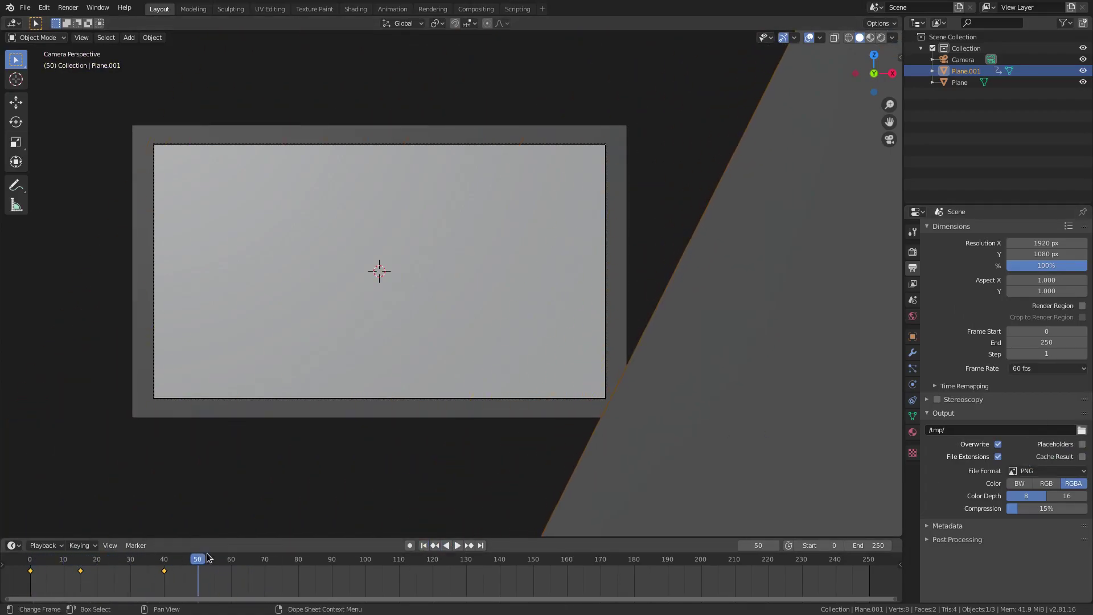
{"action": "left_click", "coordinate": [425, 545]}
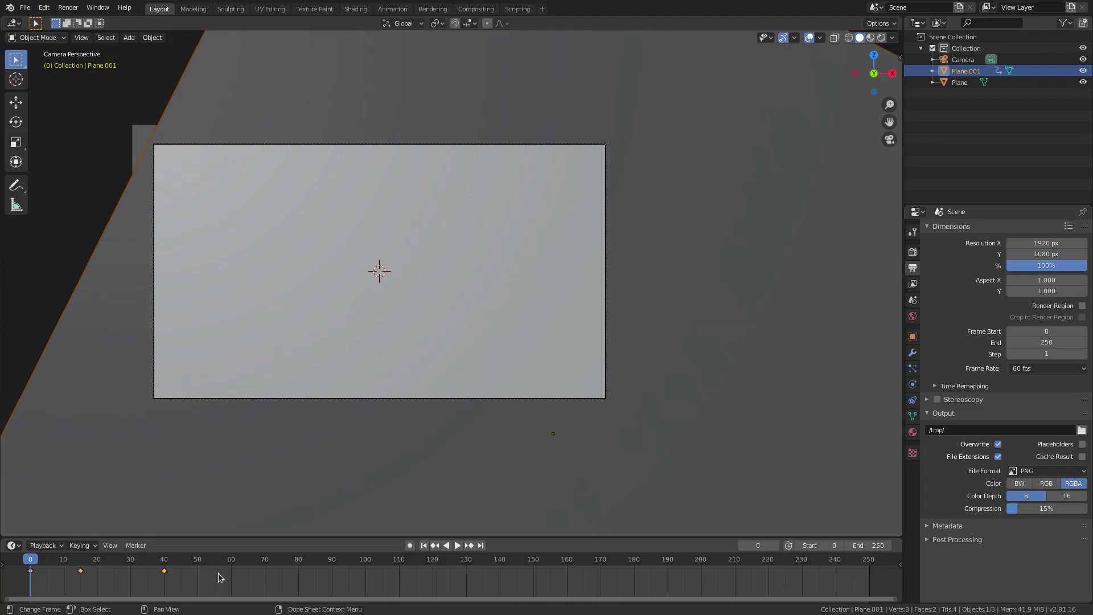
- Stretch the timing of Plane.001's selected keyframes and play the retimed wipe
{"action": "key", "text": "s"}
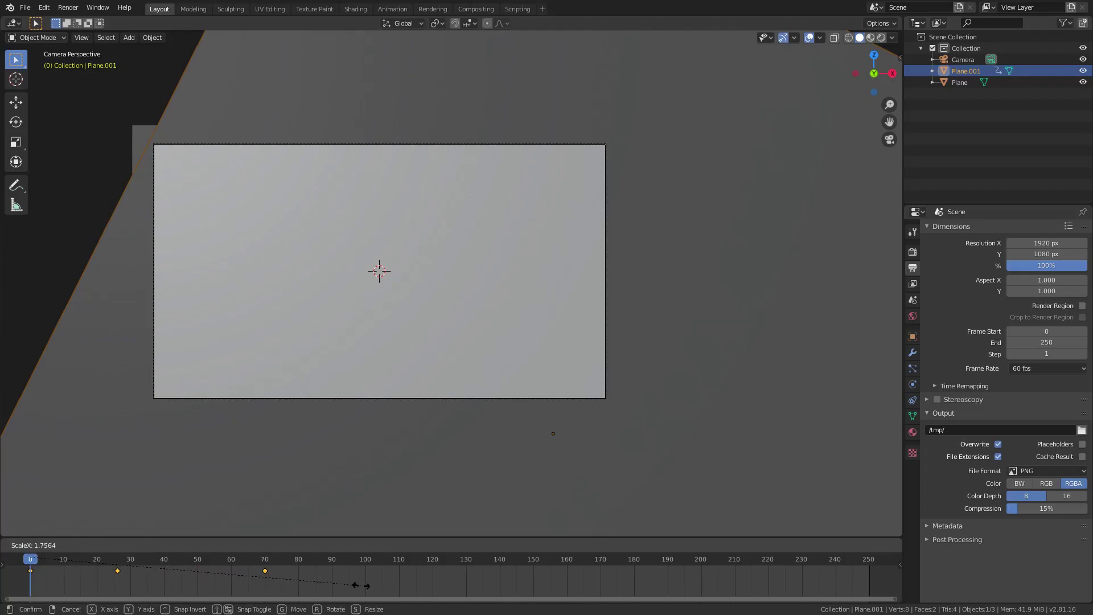
{"action": "left_click", "coordinate": [361, 585]}
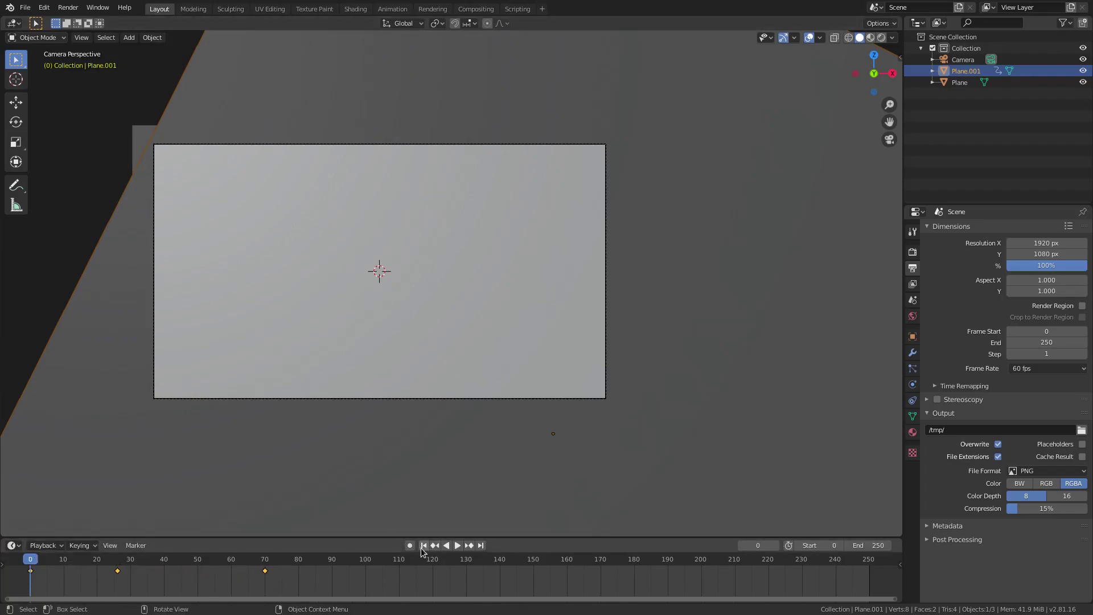
{"action": "left_click", "coordinate": [458, 546]}
{"action": "left_click", "coordinate": [458, 545]}
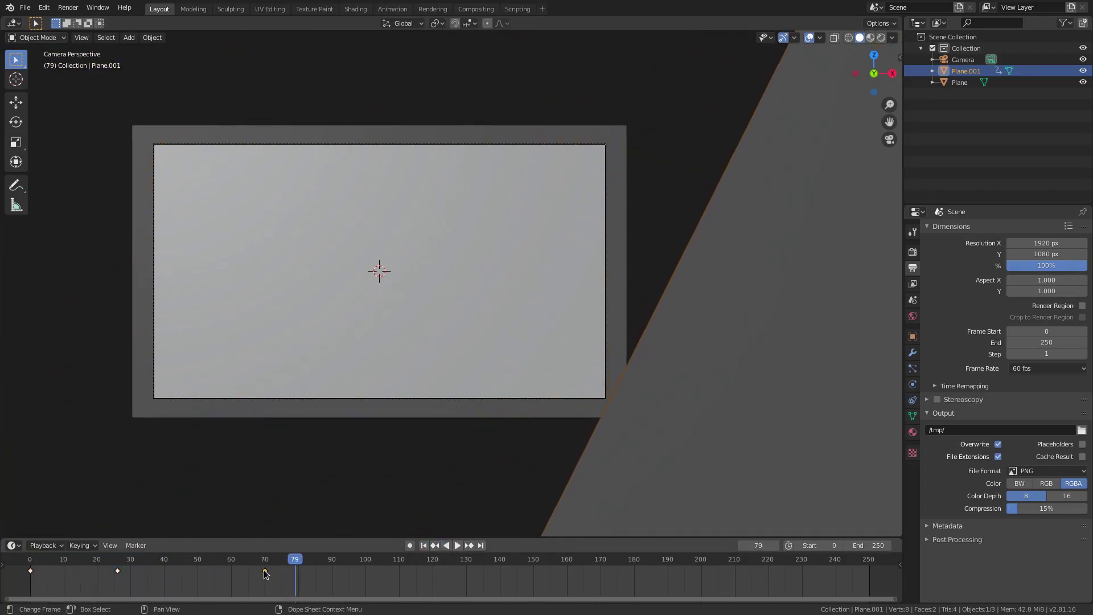
- Try the last keyframe at frame 100, then at frame 150, replaying the wipe between
{"action": "left_click_drag", "start_coordinate": [264, 570], "coordinate": [365, 571]}
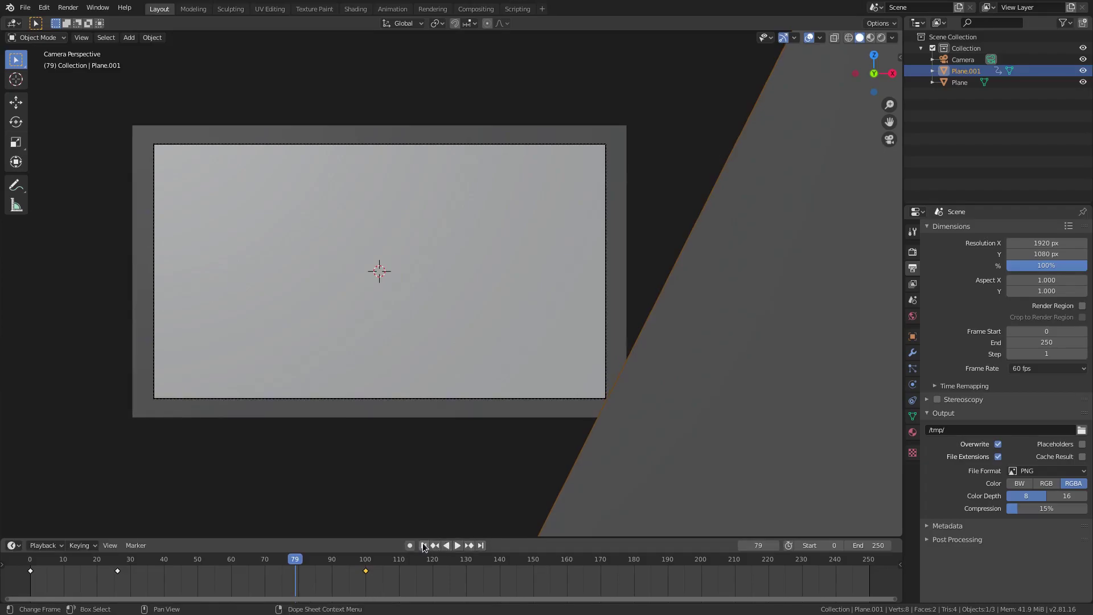
{"action": "left_click", "coordinate": [424, 545]}
{"action": "left_click", "coordinate": [457, 546]}
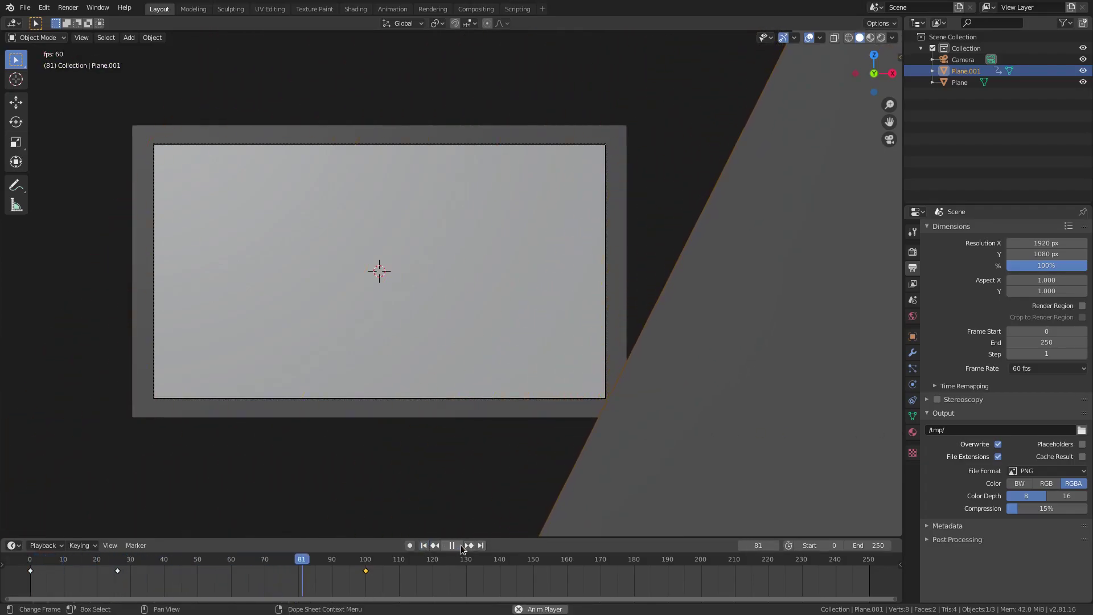
{"action": "left_click", "coordinate": [460, 544]}
{"action": "left_click_drag", "start_coordinate": [366, 571], "coordinate": [530, 582]}
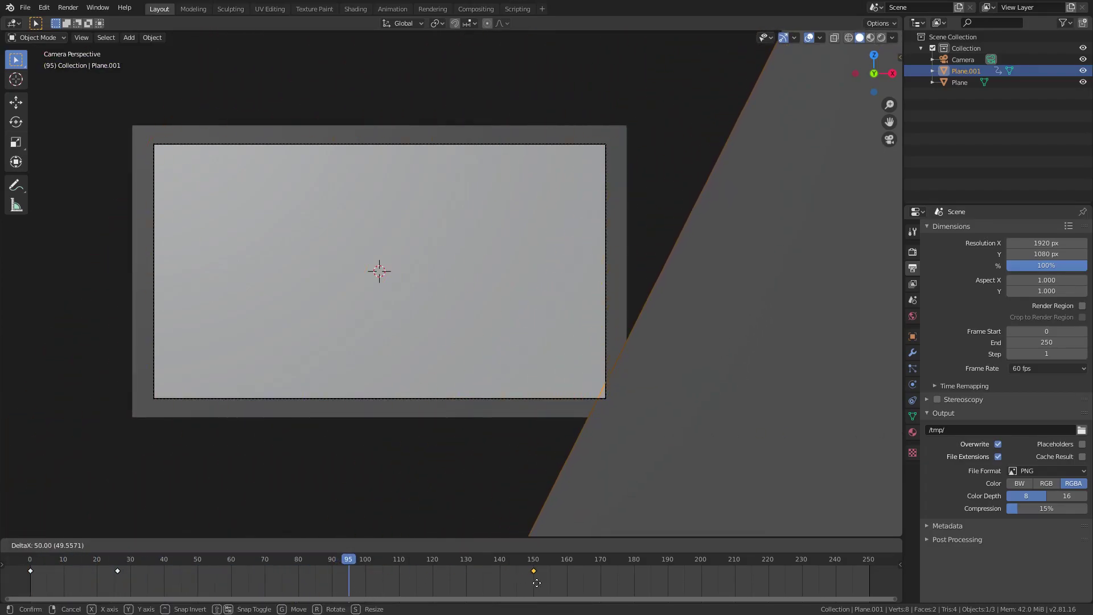
{"action": "left_click", "coordinate": [536, 582]}
- Settle the last keyframe at frame 120 and replay the wipe from frame 0
{"action": "left_click", "coordinate": [424, 546]}
{"action": "left_click", "coordinate": [452, 545]}
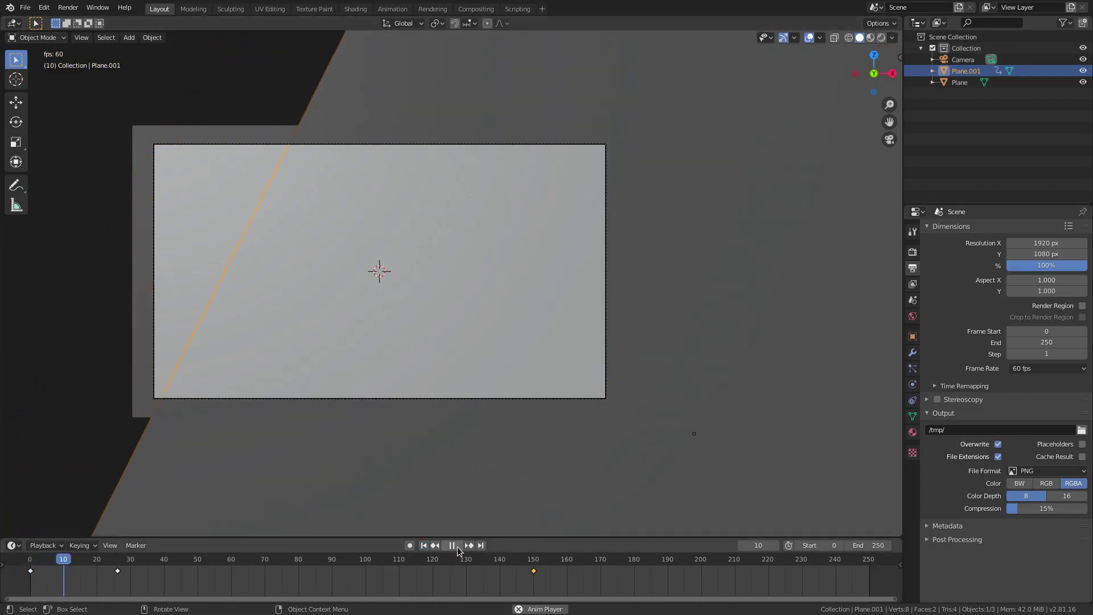
{"action": "left_click", "coordinate": [457, 547]}
{"action": "key", "text": "g"}
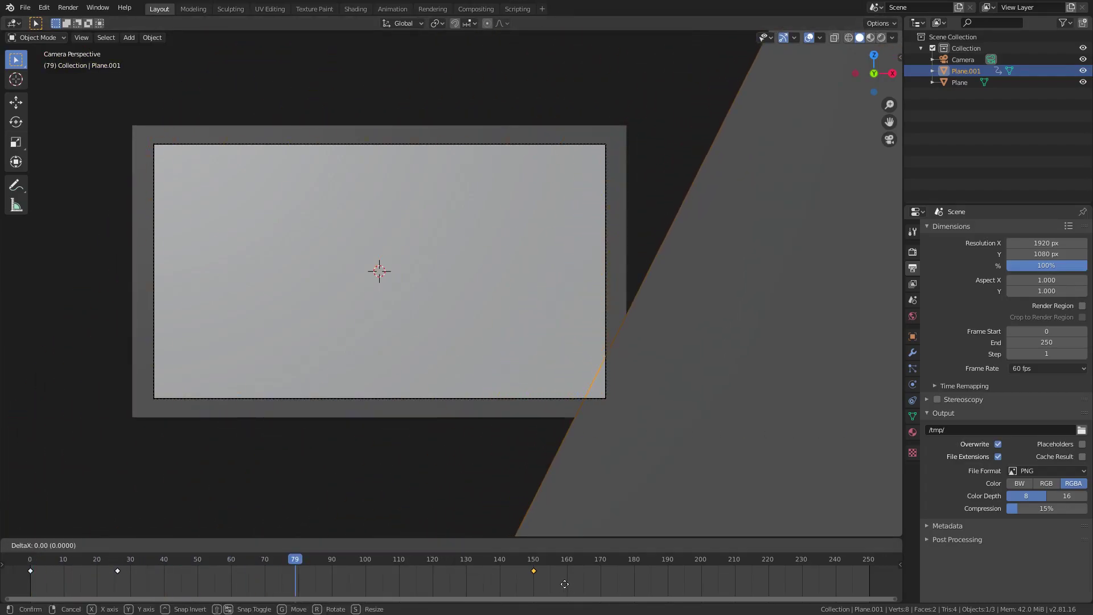
{"action": "left_click", "coordinate": [464, 584]}
{"action": "left_click", "coordinate": [424, 546]}
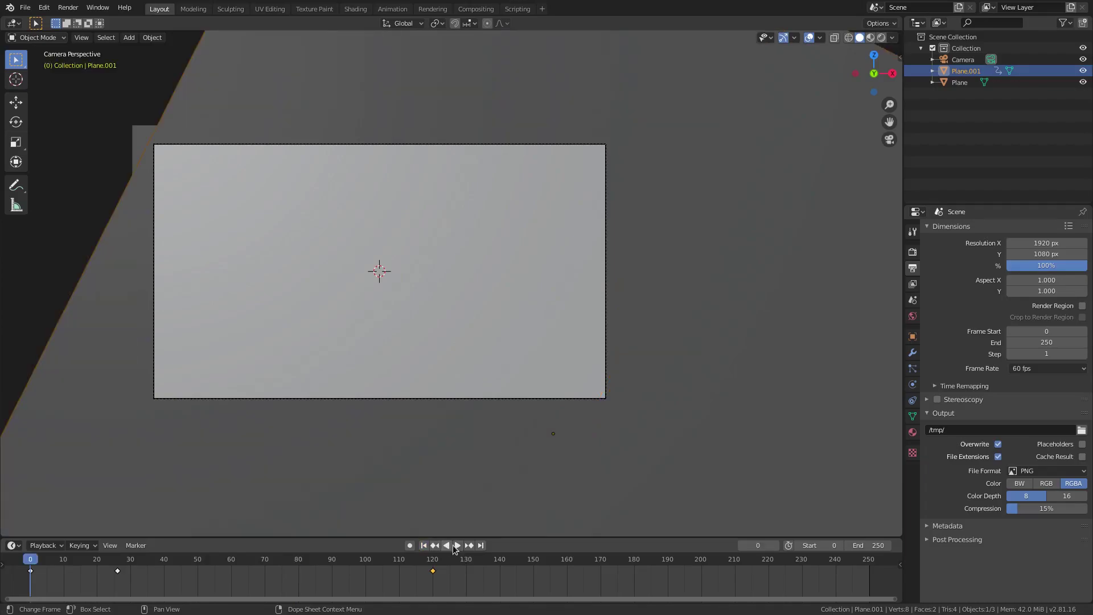
{"action": "left_click", "coordinate": [455, 546]}
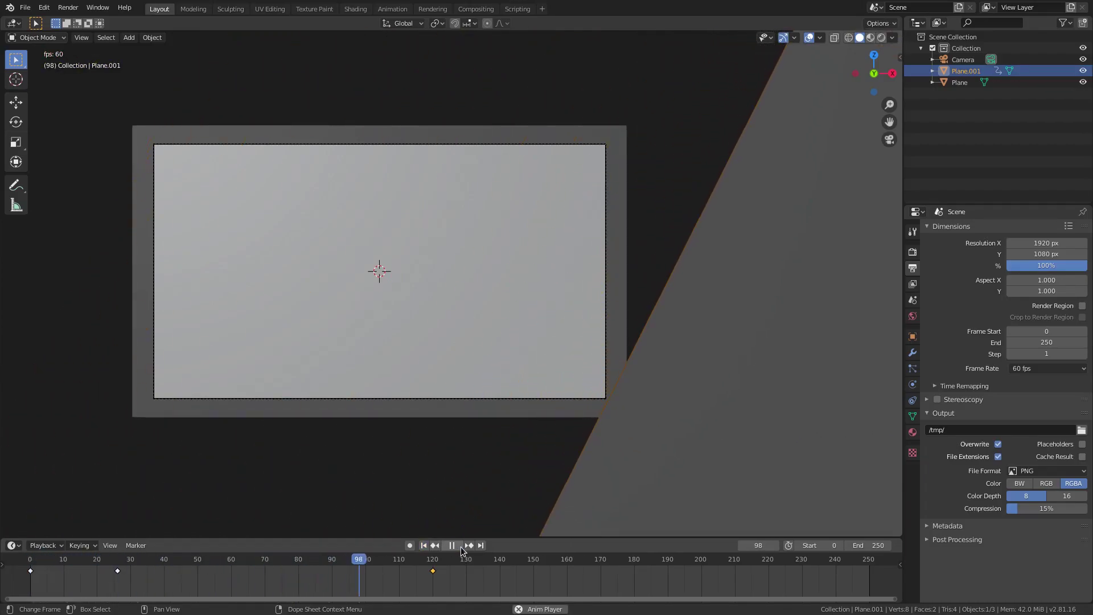
{"action": "left_click", "coordinate": [423, 545]}
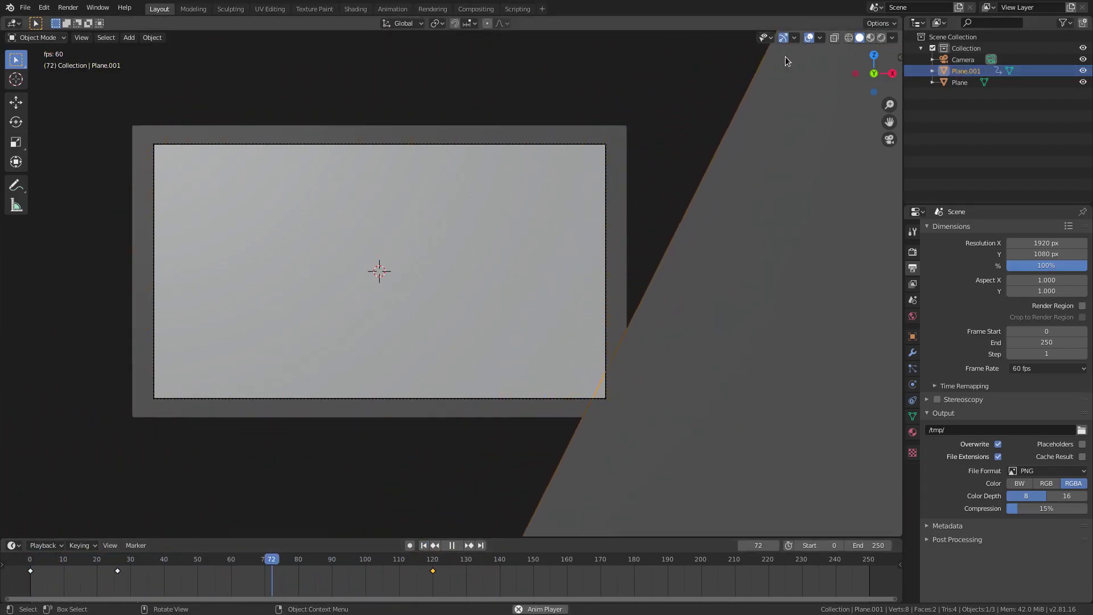
- Stop playback, hide the viewport overlays and switch to Rendered shading
{"action": "left_click", "coordinate": [808, 37]}
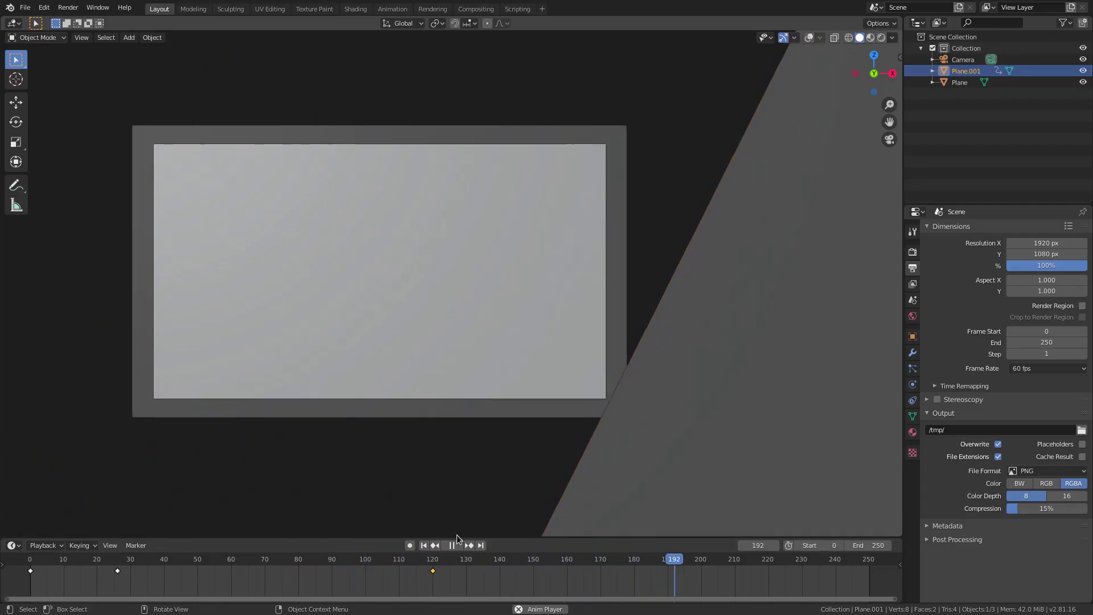
{"action": "left_click", "coordinate": [452, 544]}
{"action": "left_click", "coordinate": [809, 37]}
{"action": "left_click", "coordinate": [808, 37]}
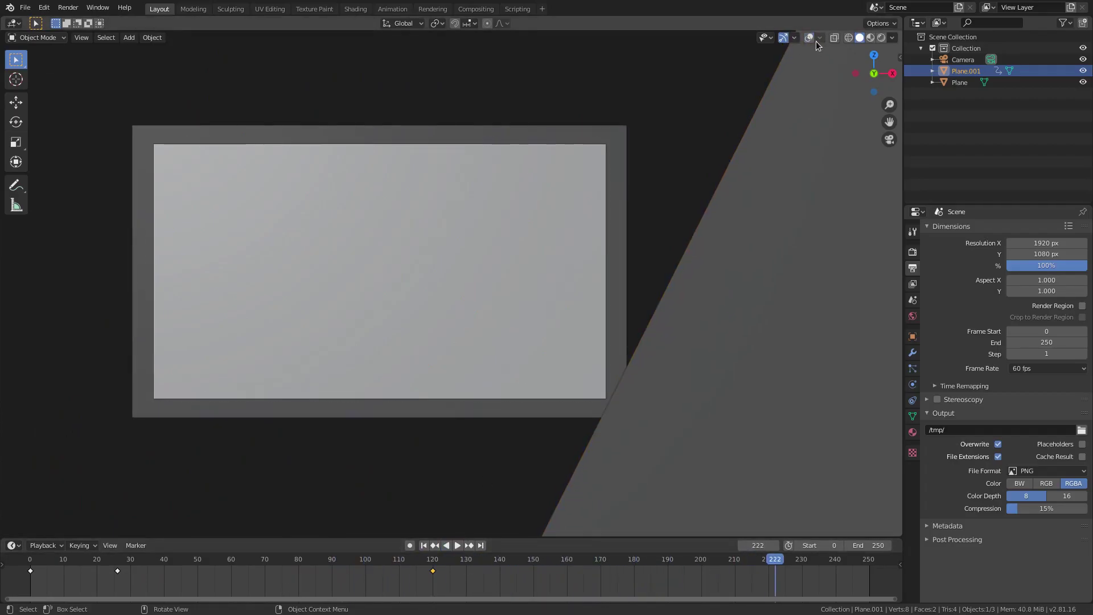
{"action": "left_click", "coordinate": [883, 34]}
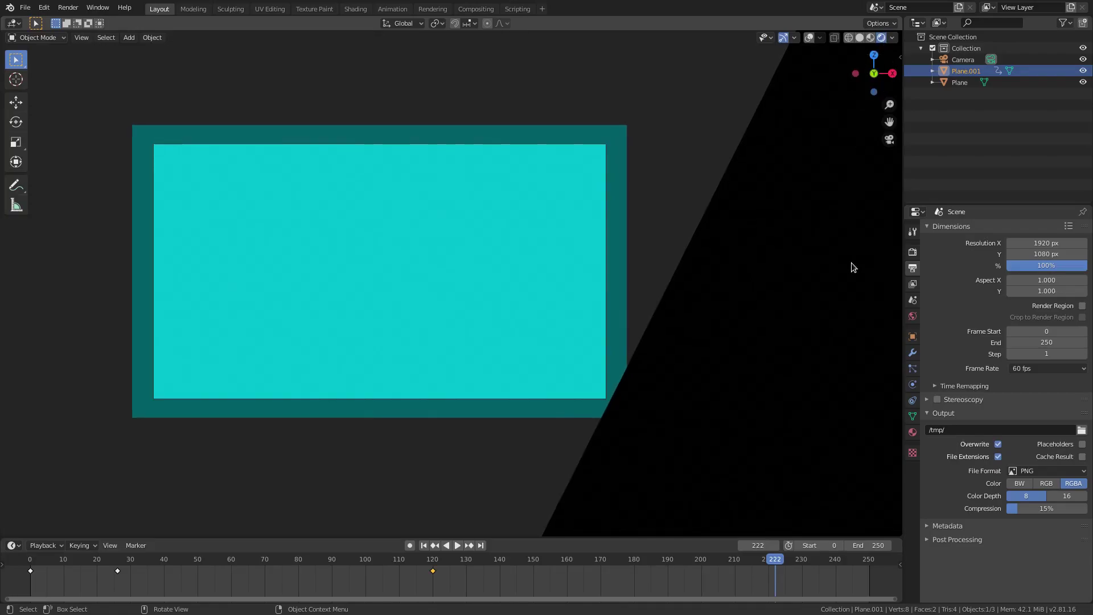
- Set the World background colour to black
{"action": "left_click", "coordinate": [912, 316]}
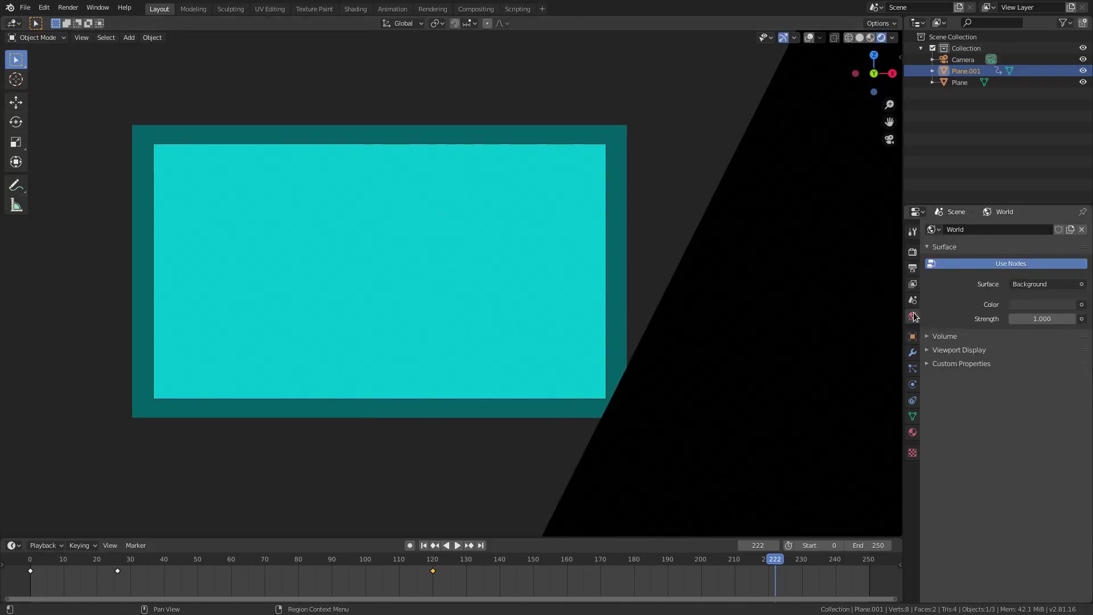
{"action": "left_click", "coordinate": [1019, 305]}
{"action": "left_click_drag", "start_coordinate": [1018, 277], "coordinate": [979, 277]}
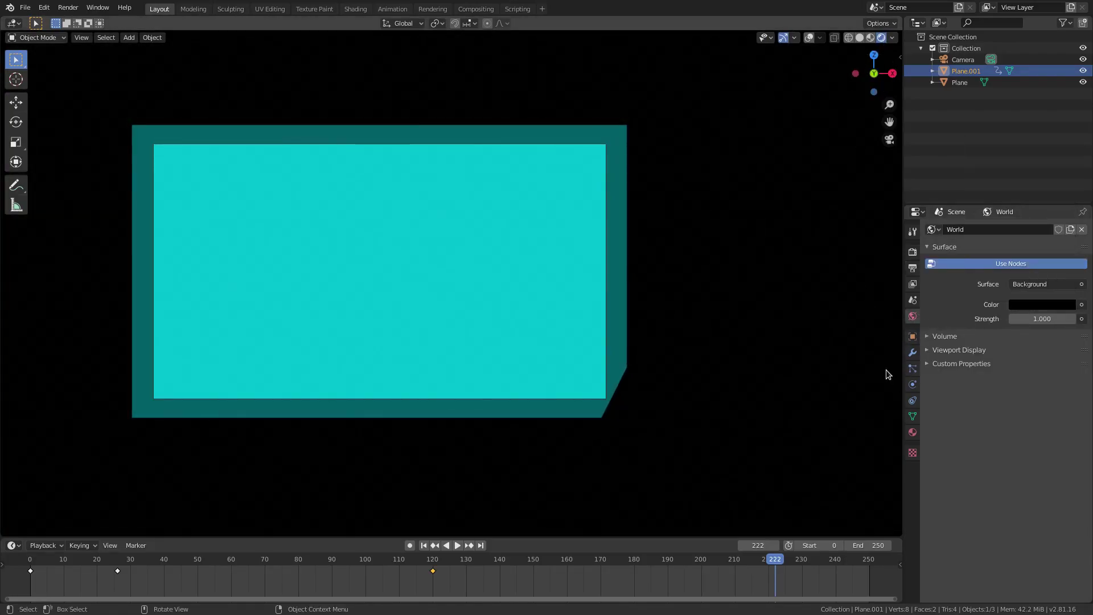
- Turn on Transparent under Render Properties > Film
{"action": "left_click", "coordinate": [913, 252]}
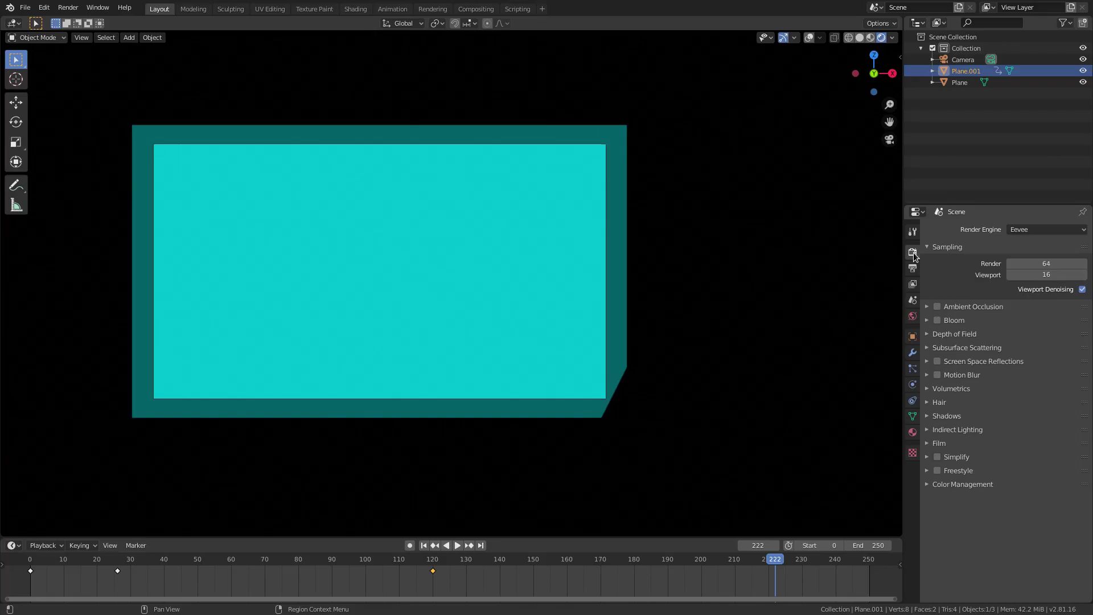
{"action": "left_click", "coordinate": [939, 443]}
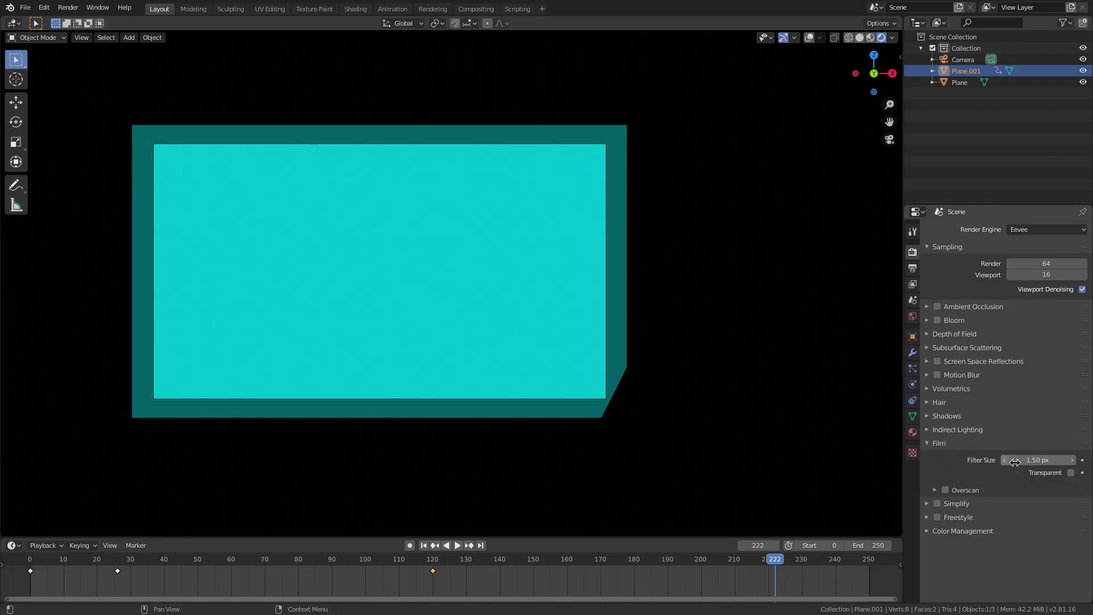
{"action": "left_click", "coordinate": [1070, 473]}
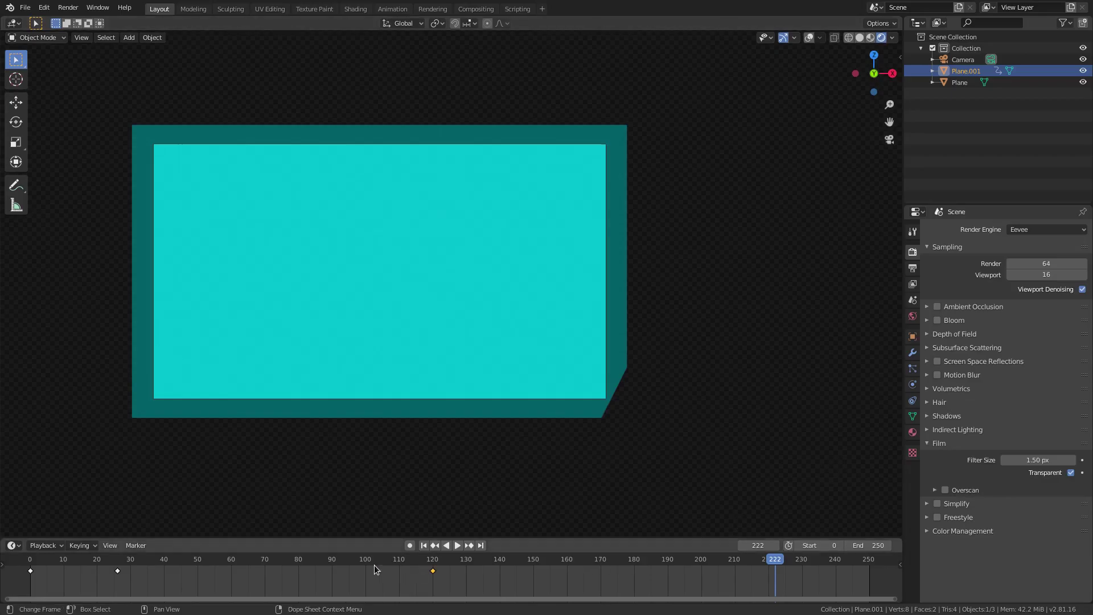
{"action": "left_click", "coordinate": [423, 545]}
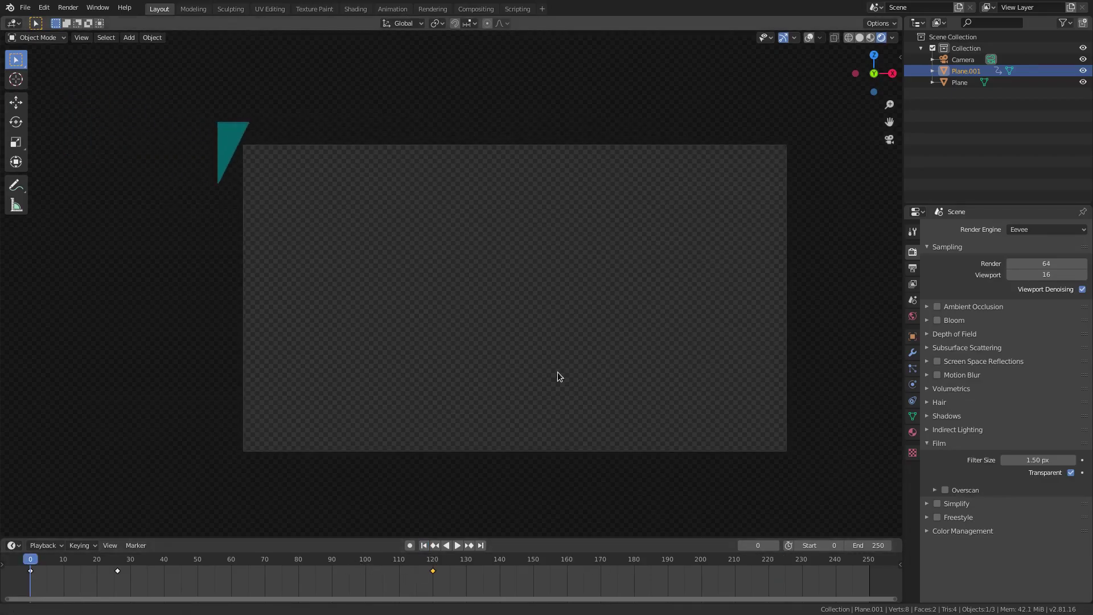
{"action": "left_click", "coordinate": [458, 545]}
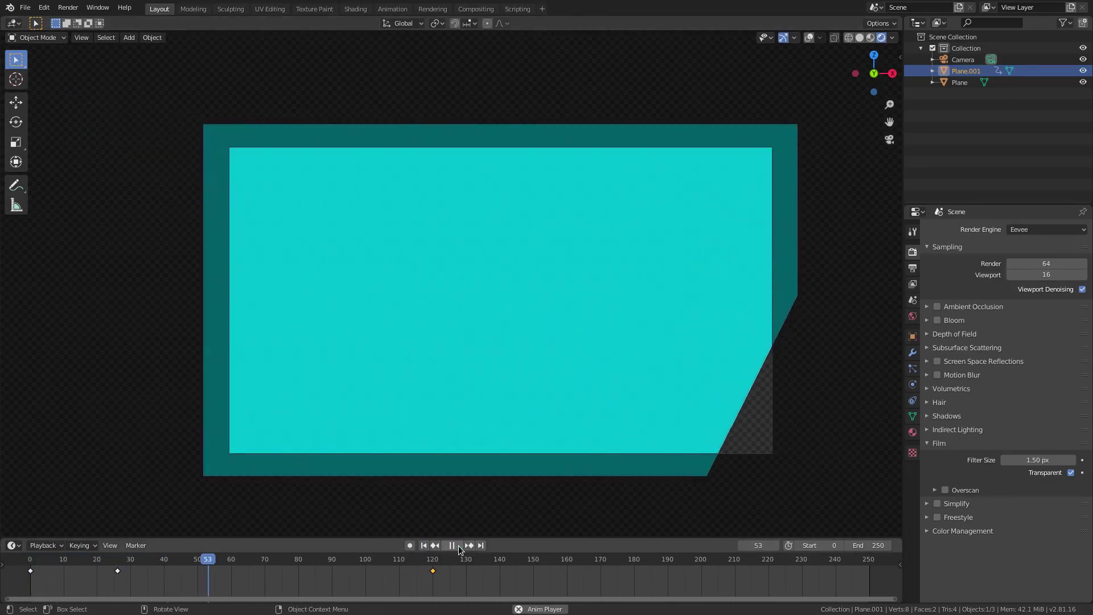
{"action": "left_click", "coordinate": [67, 562]}
{"action": "left_click", "coordinate": [64, 566]}
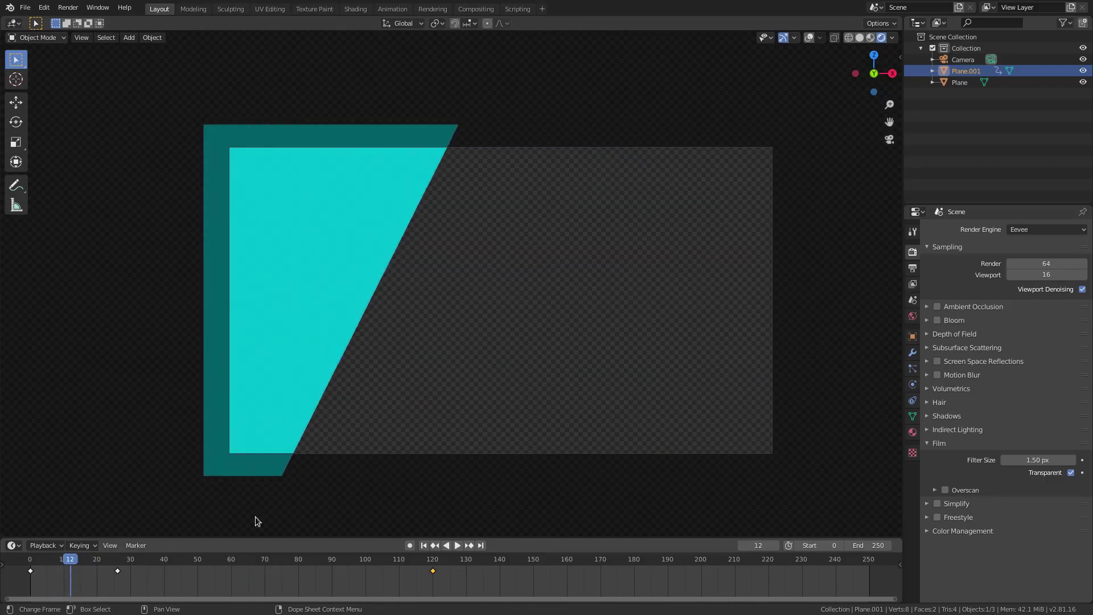
{"action": "key", "text": "space"}
{"action": "key", "text": "space"}
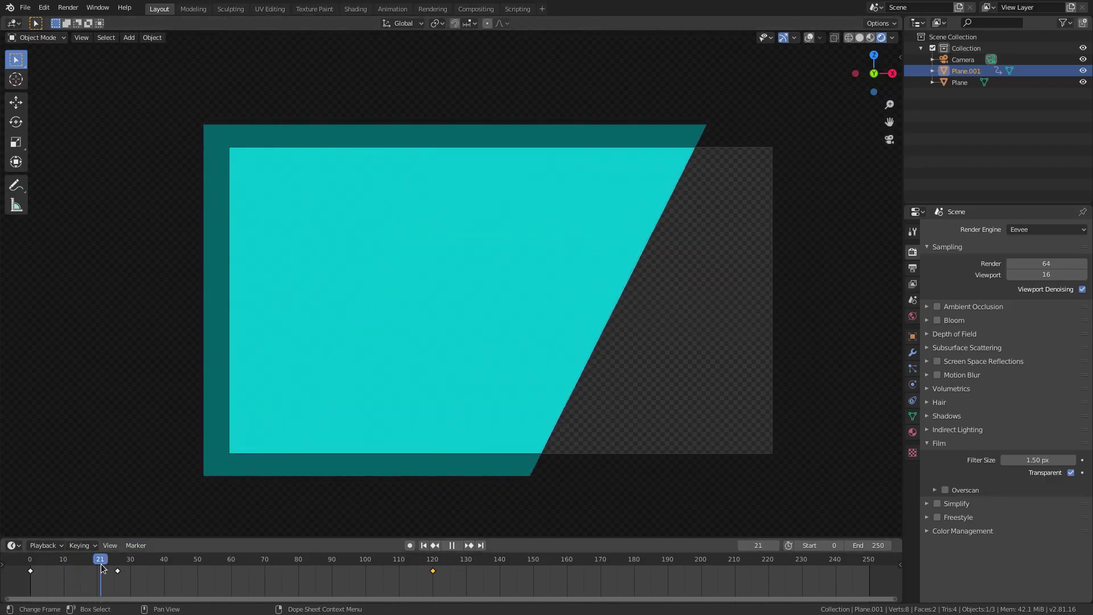
{"action": "key", "text": "space"}
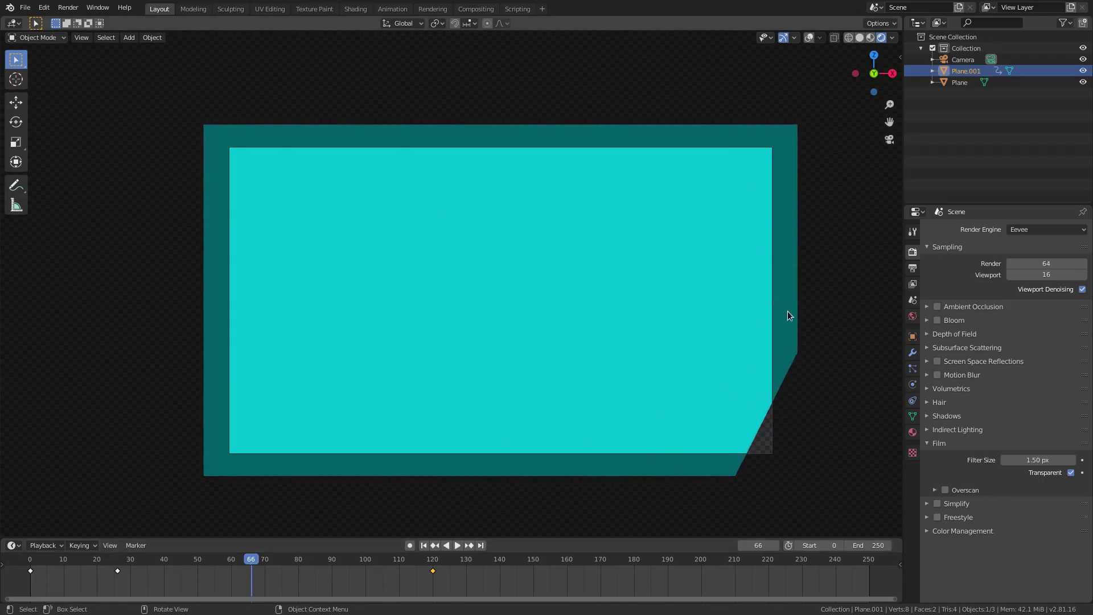
{"action": "left_click", "coordinate": [774, 363]}
- Move the camera sideways along the X axis
{"action": "key", "text": "g"}
{"action": "key", "text": "x"}
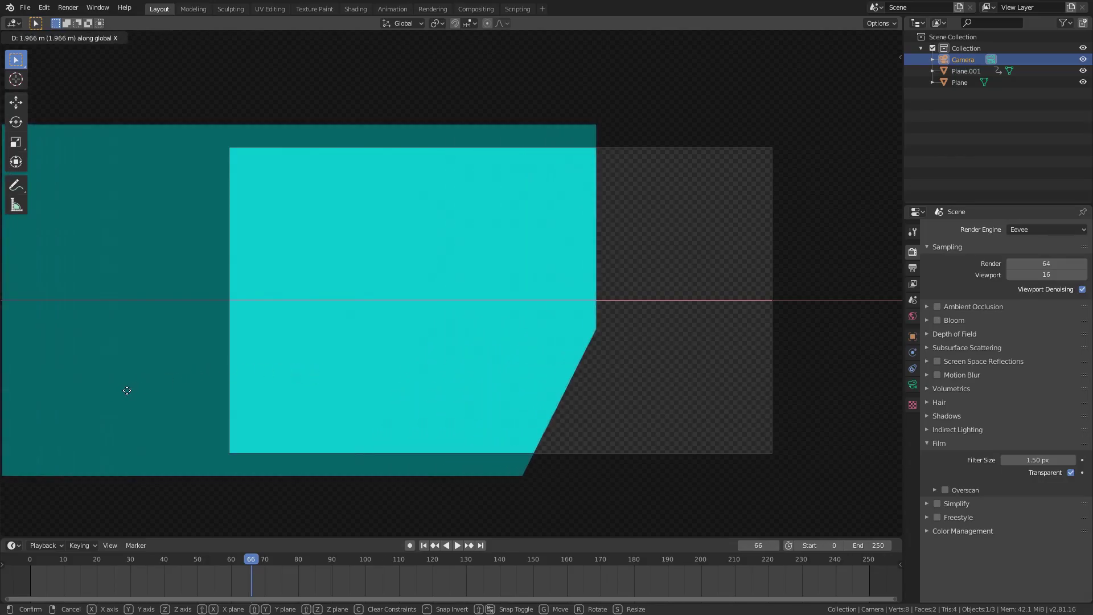
{"action": "left_click", "coordinate": [129, 391]}
- At frame 120, shift Plane.001 along X and key its Location
{"action": "left_click", "coordinate": [631, 411]}
{"action": "left_click_drag", "start_coordinate": [347, 575], "coordinate": [434, 559]}
{"action": "key", "text": "g"}
{"action": "key", "text": "x"}
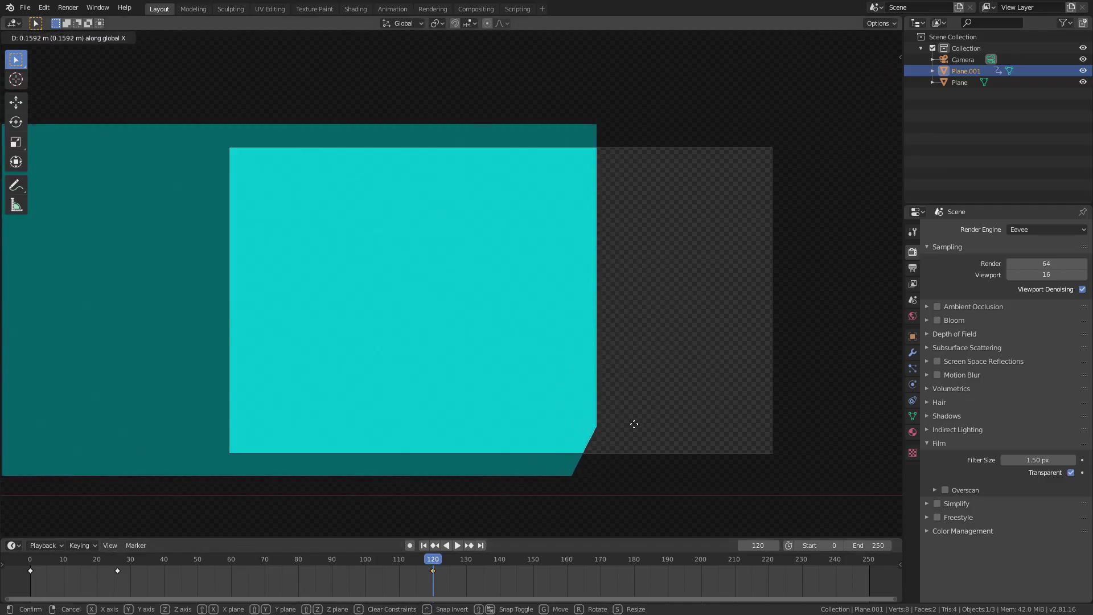
{"action": "left_click", "coordinate": [664, 429]}
{"action": "key", "text": "i"}
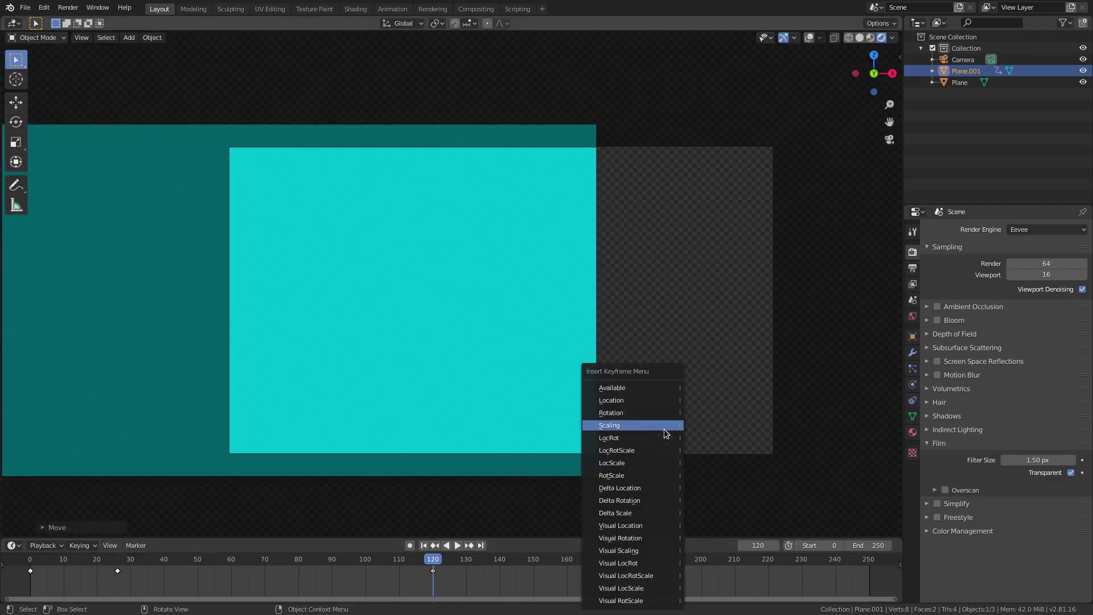
{"action": "left_click", "coordinate": [649, 404]}
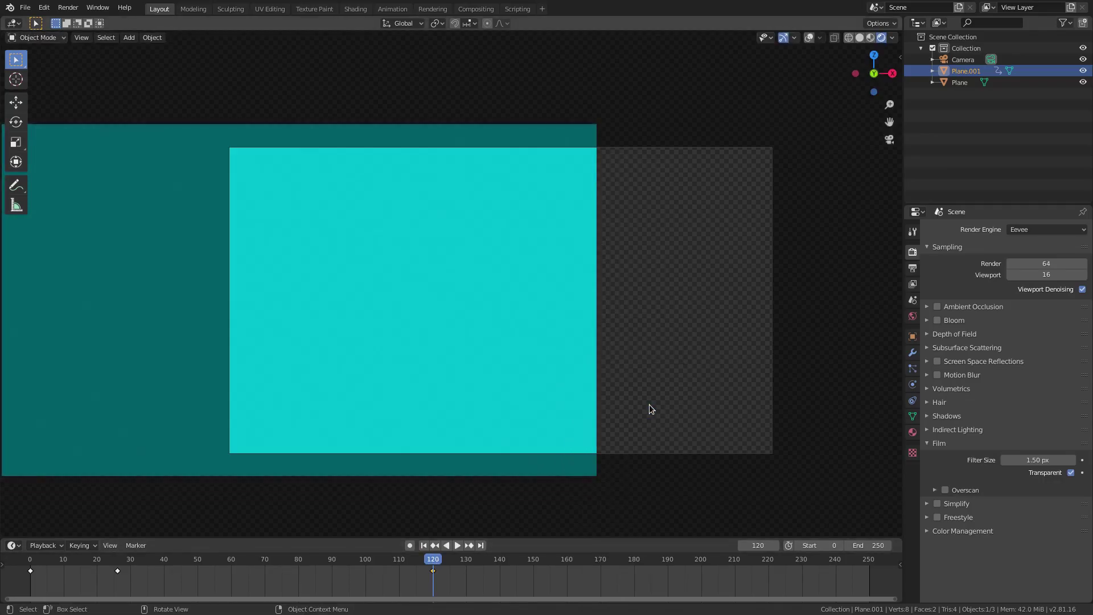
- Replay the wipe, then scrub to frame 33 with the camera frame recentred
{"action": "left_click", "coordinate": [423, 545]}
{"action": "left_click", "coordinate": [461, 544]}
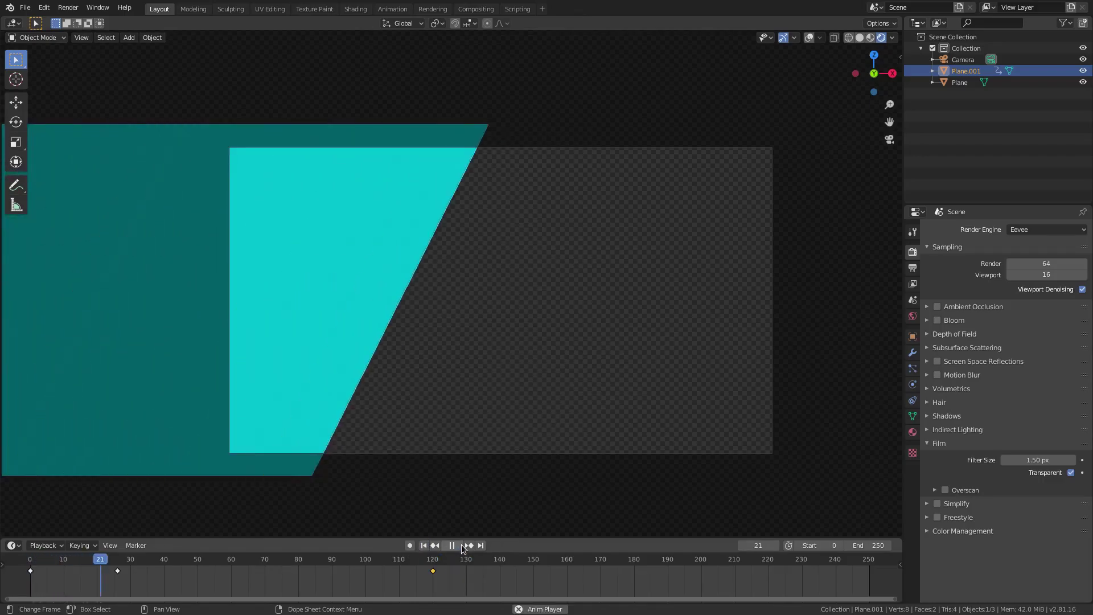
{"action": "key", "text": "space"}
{"action": "left_click_drag", "start_coordinate": [227, 560], "coordinate": [80, 564]}
{"action": "scroll", "coordinate": [281, 169], "scroll_direction": "up", "scroll_amount": 5, "text": "ctrl"}
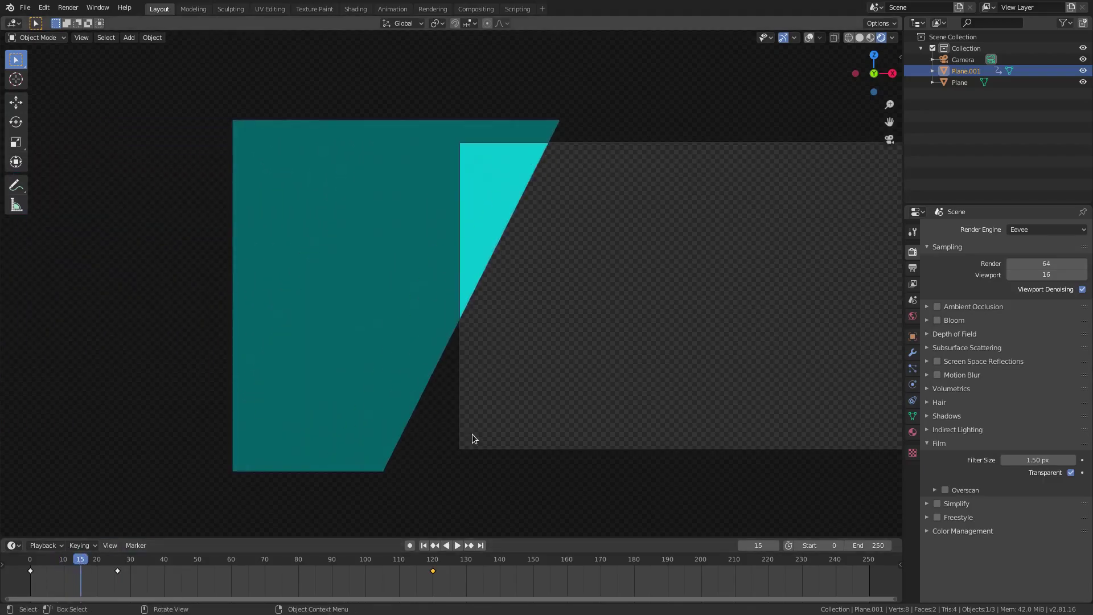
{"action": "middle_click_drag", "start_coordinate": [472, 438], "coordinate": [194, 481], "text": "shift"}
{"action": "mouse_move", "coordinate": [102, 561]}
{"action": "left_mouse_down"}
{"action": "mouse_move", "coordinate": [273, 558]}
{"action": "mouse_move", "coordinate": [84, 562]}
{"action": "mouse_move", "coordinate": [134, 561]}
{"action": "left_mouse_up"}
{"action": "left_click", "coordinate": [859, 37]}
{"action": "left_click", "coordinate": [870, 38]}
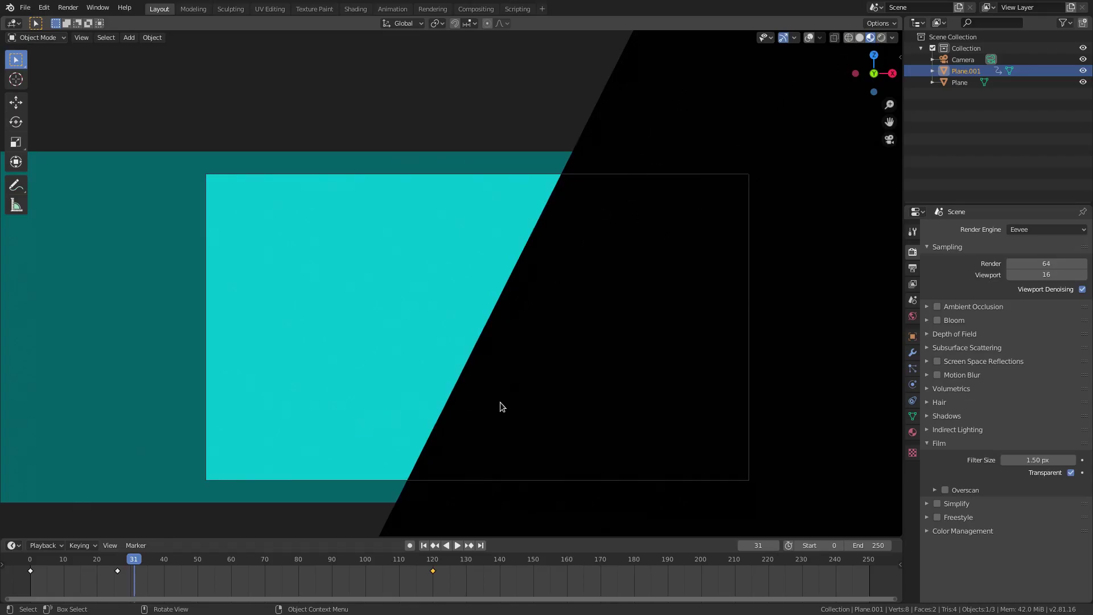
{"action": "key", "text": "space"}
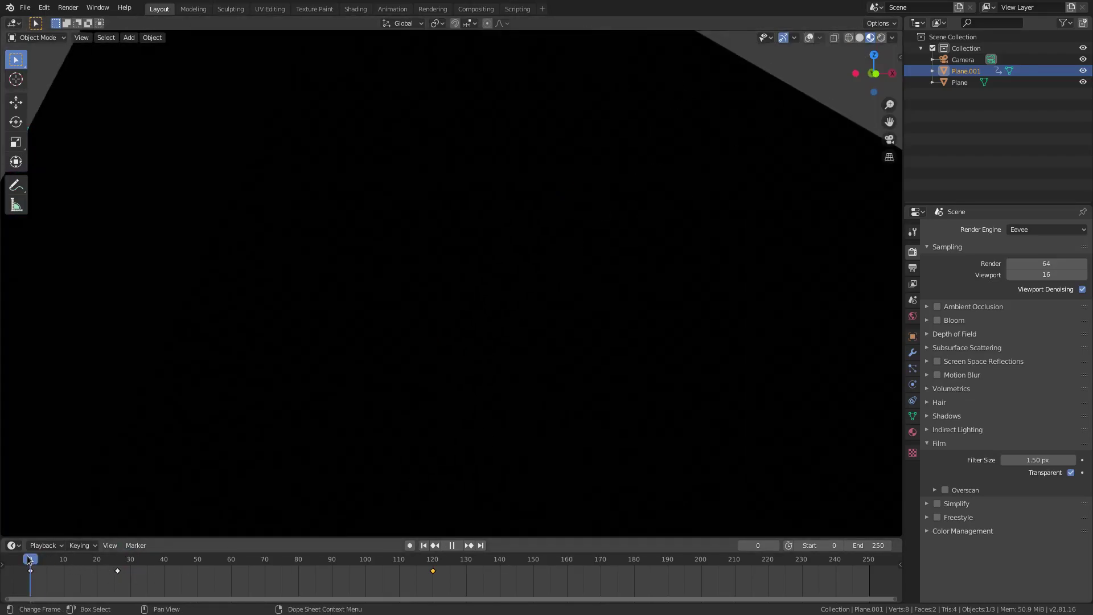
{"action": "left_click", "coordinate": [62, 561]}
{"action": "left_click_drag", "start_coordinate": [63, 560], "coordinate": [281, 532]}
{"action": "key", "text": "KP_0"}
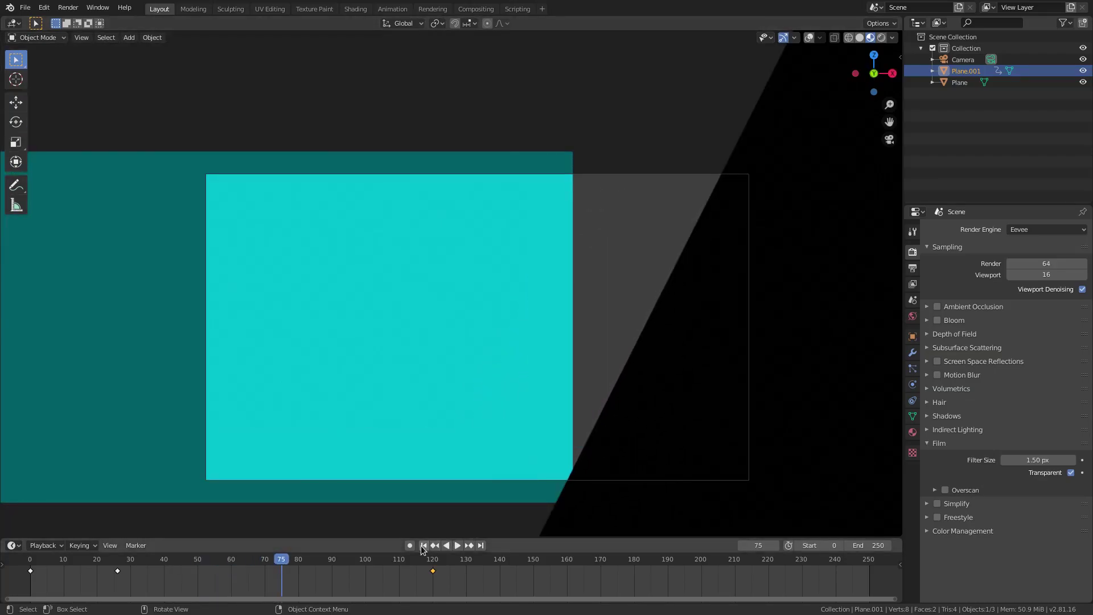
{"action": "left_click", "coordinate": [423, 546]}
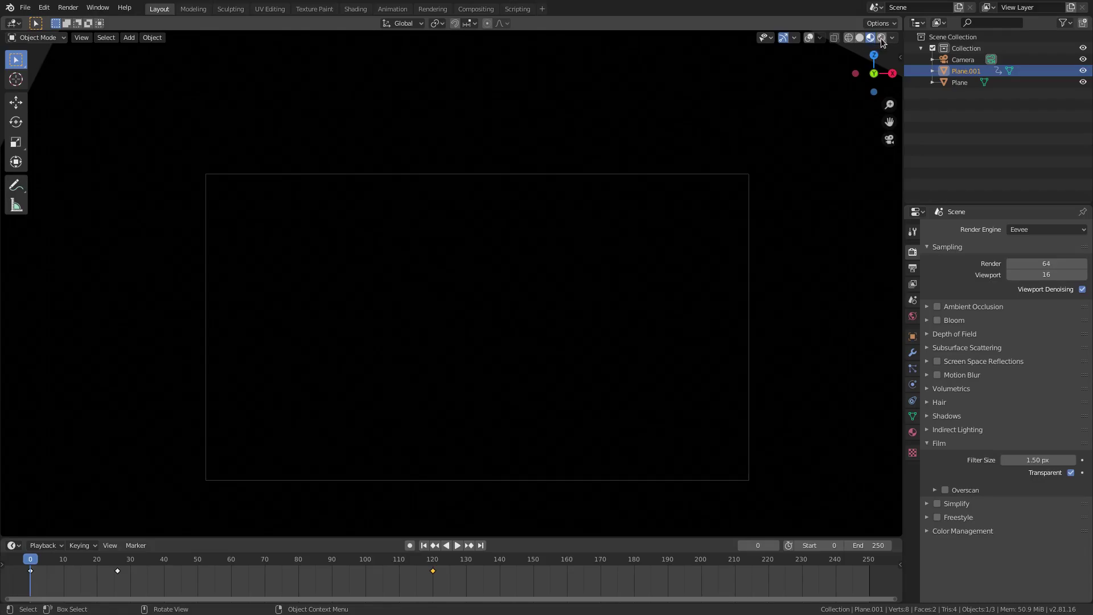
{"action": "left_click", "coordinate": [881, 38]}
{"action": "left_click", "coordinate": [458, 545]}
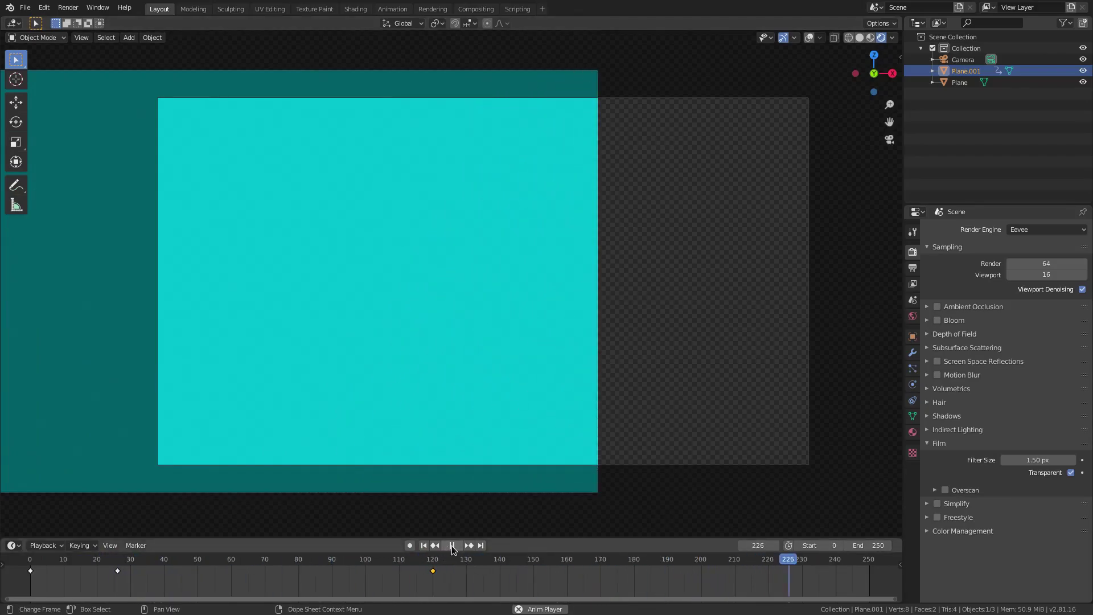
- Stop playback and slide the Plane's corner vertex along X in Edit Mode
{"action": "key", "text": "Escape"}
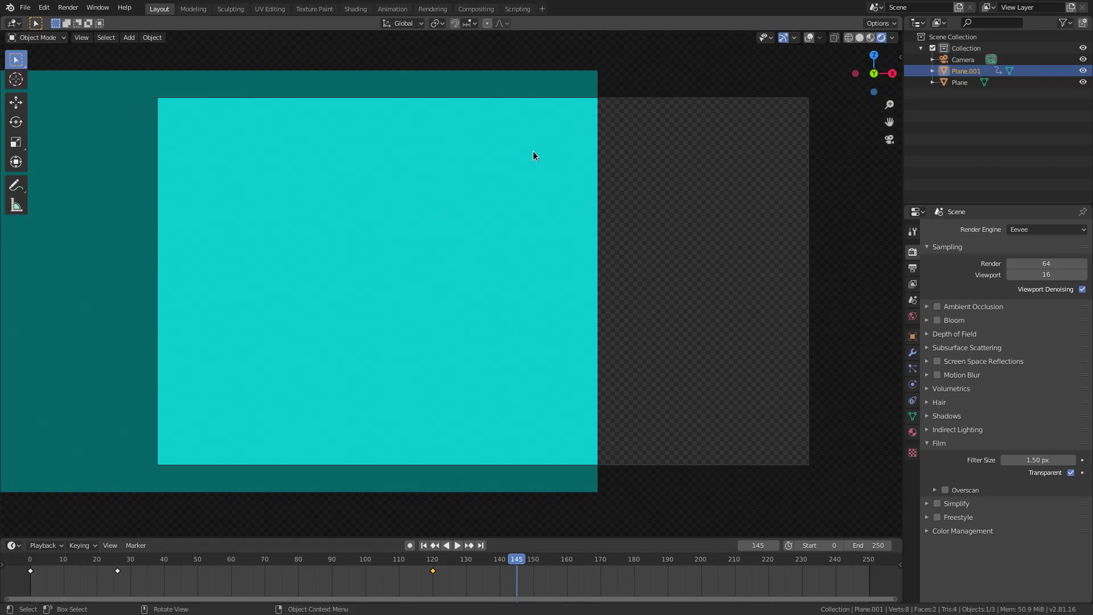
{"action": "left_click", "coordinate": [456, 194]}
{"action": "key", "text": "Tab"}
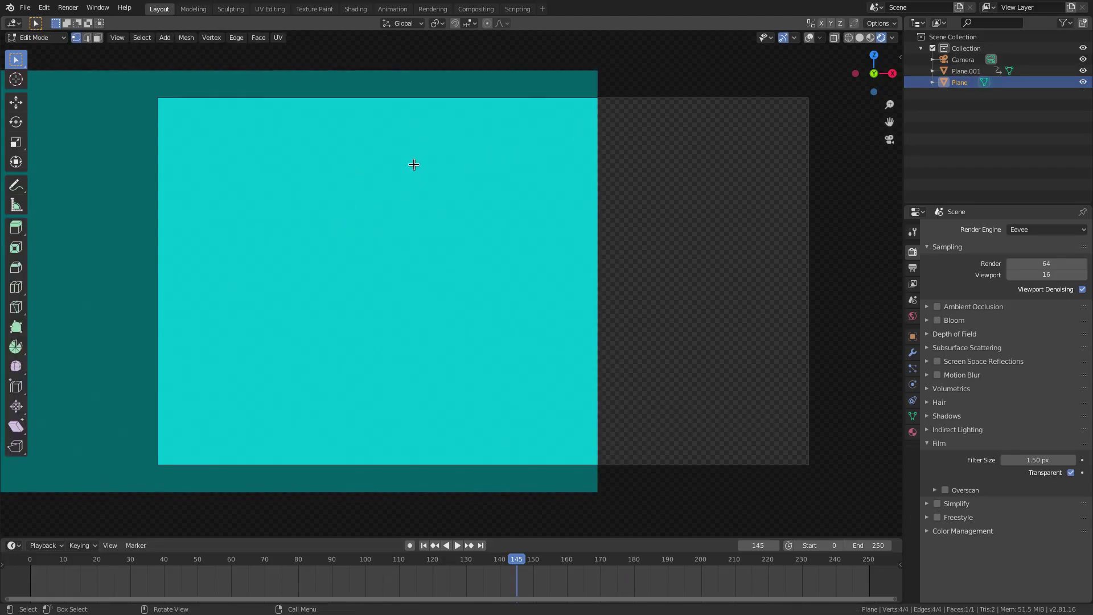
{"action": "scroll", "coordinate": [587, 376], "scroll_direction": "down", "scroll_amount": 1}
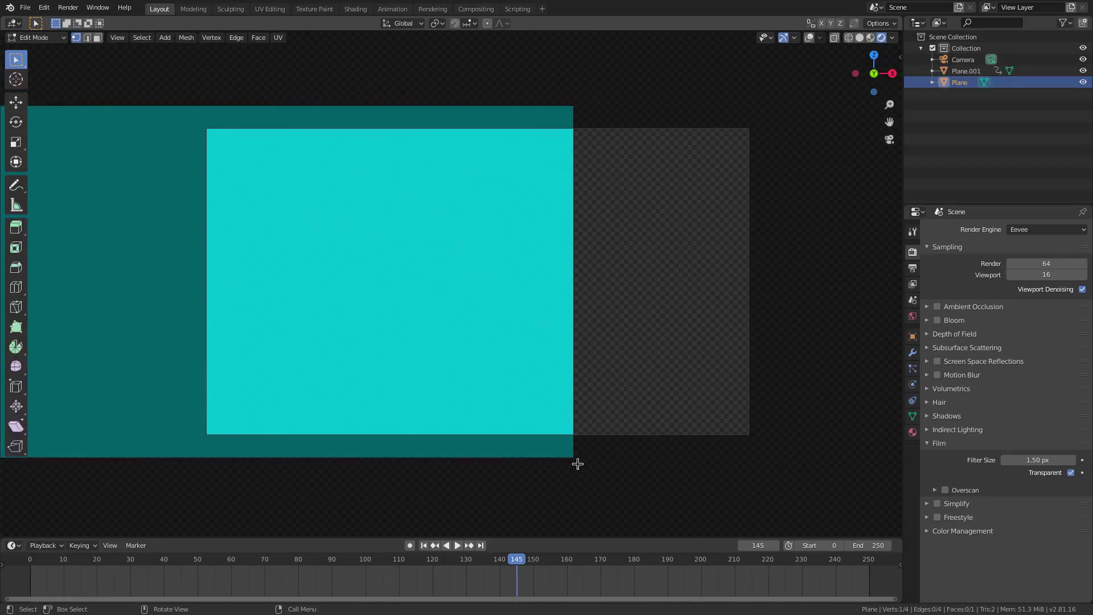
{"action": "key", "text": "g"}
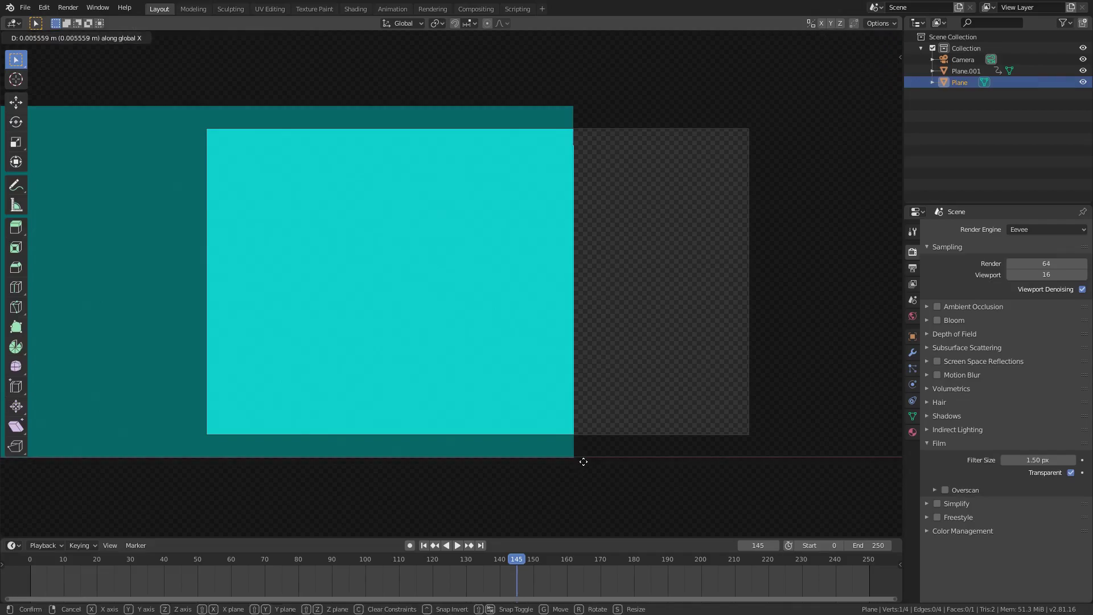
{"action": "key", "text": "x"}
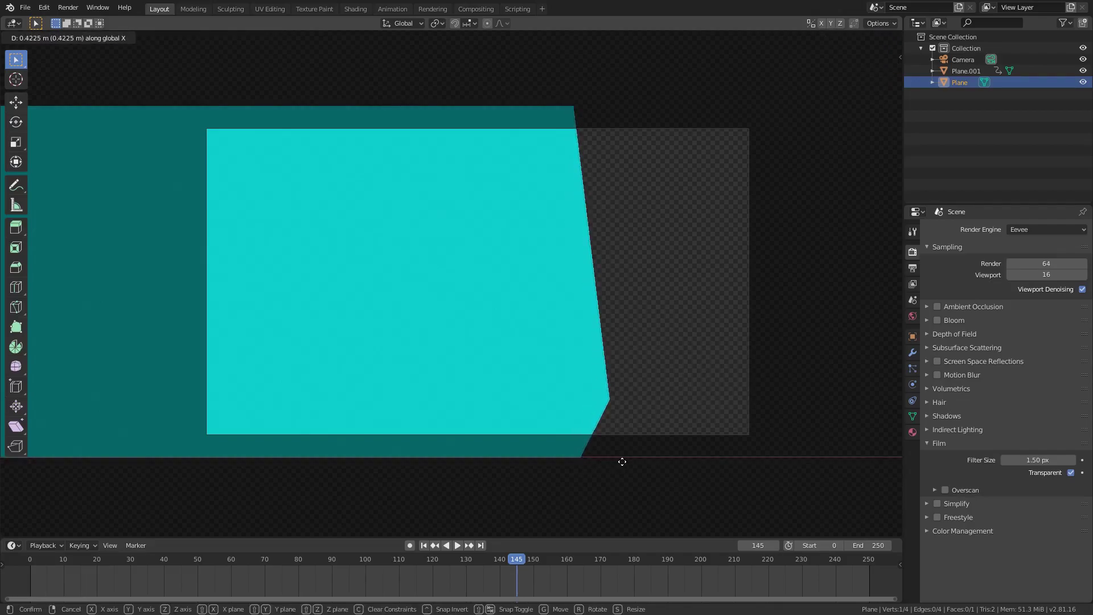
{"action": "left_click", "coordinate": [617, 459]}
{"action": "key", "text": "Tab"}
- At frame 120, nudge Plane.001 along X, key its Location, and replay from frame 0
{"action": "left_click_drag", "start_coordinate": [527, 562], "coordinate": [597, 562]}
{"action": "left_click", "coordinate": [687, 363]}
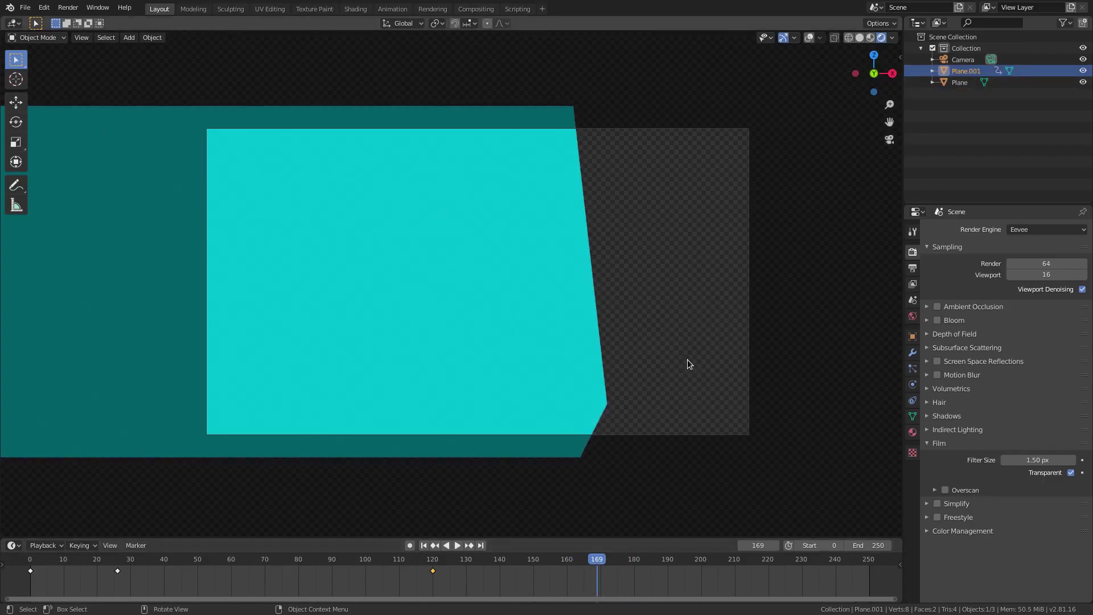
{"action": "left_click", "coordinate": [432, 562]}
{"action": "key", "text": "g"}
{"action": "key", "text": "x"}
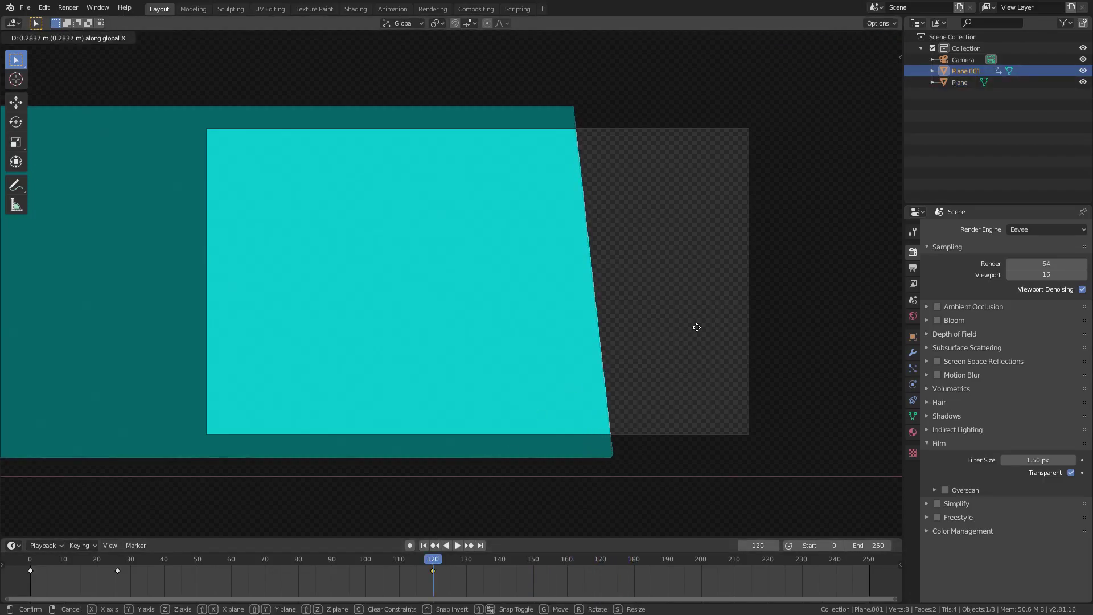
{"action": "left_click", "coordinate": [702, 326]}
{"action": "key", "text": "i"}
{"action": "left_click", "coordinate": [702, 327]}
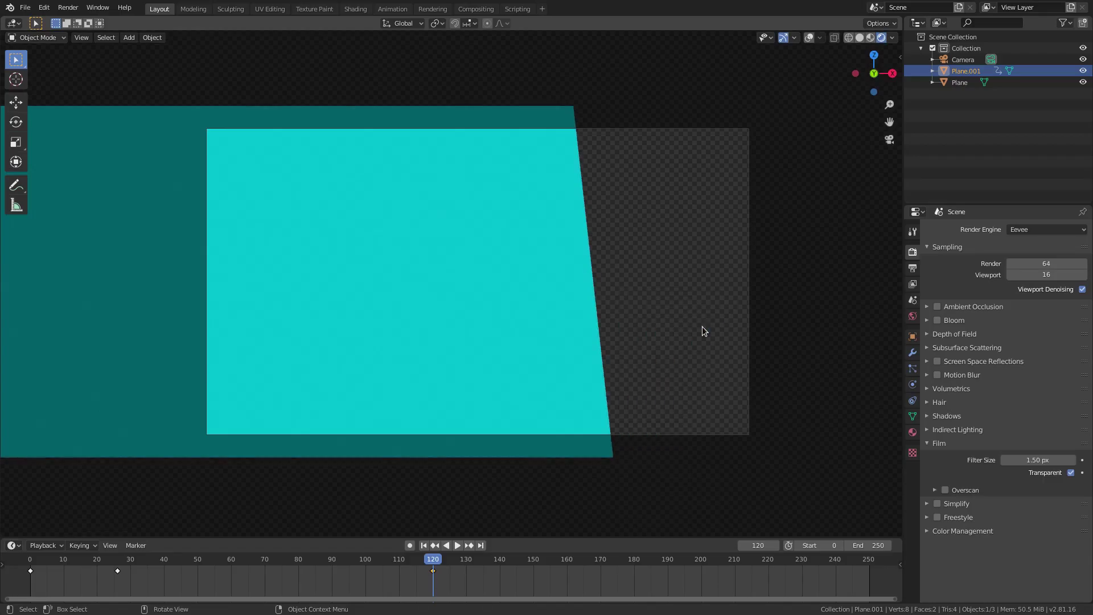
{"action": "left_click", "coordinate": [424, 545]}
{"action": "left_click", "coordinate": [458, 545]}
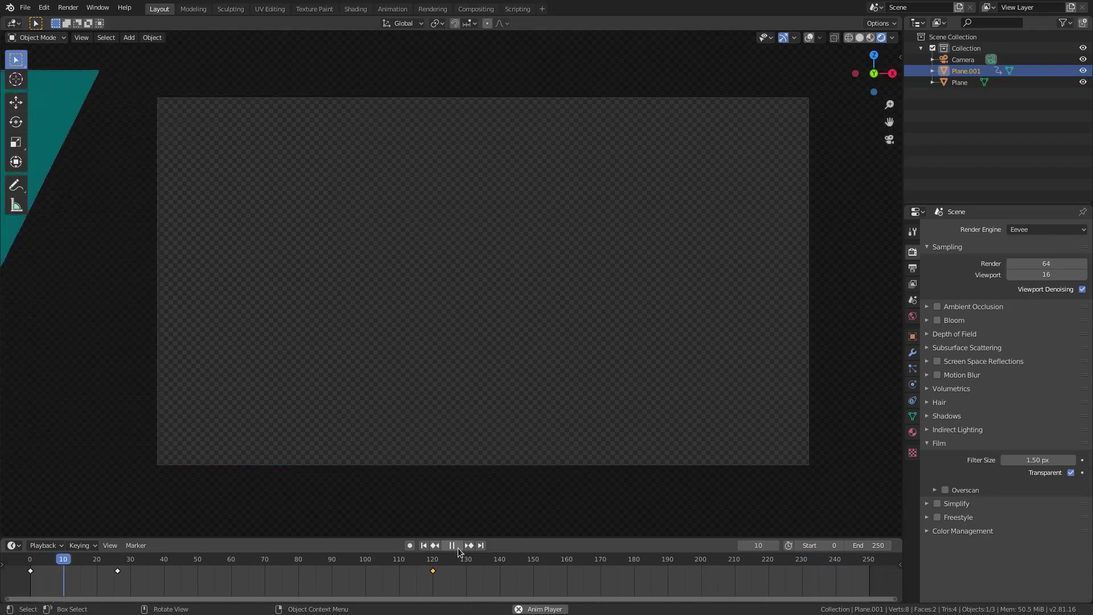
- Stop playback and duplicate the frame 120 keyframe to frame 220
{"action": "left_click", "coordinate": [453, 545]}
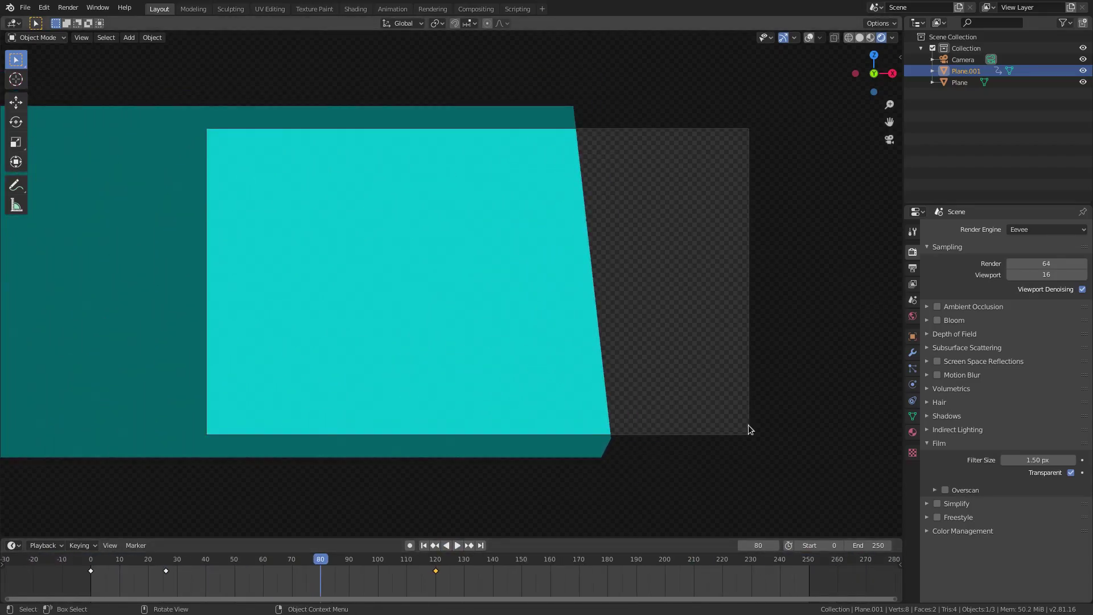
{"action": "left_click", "coordinate": [495, 569]}
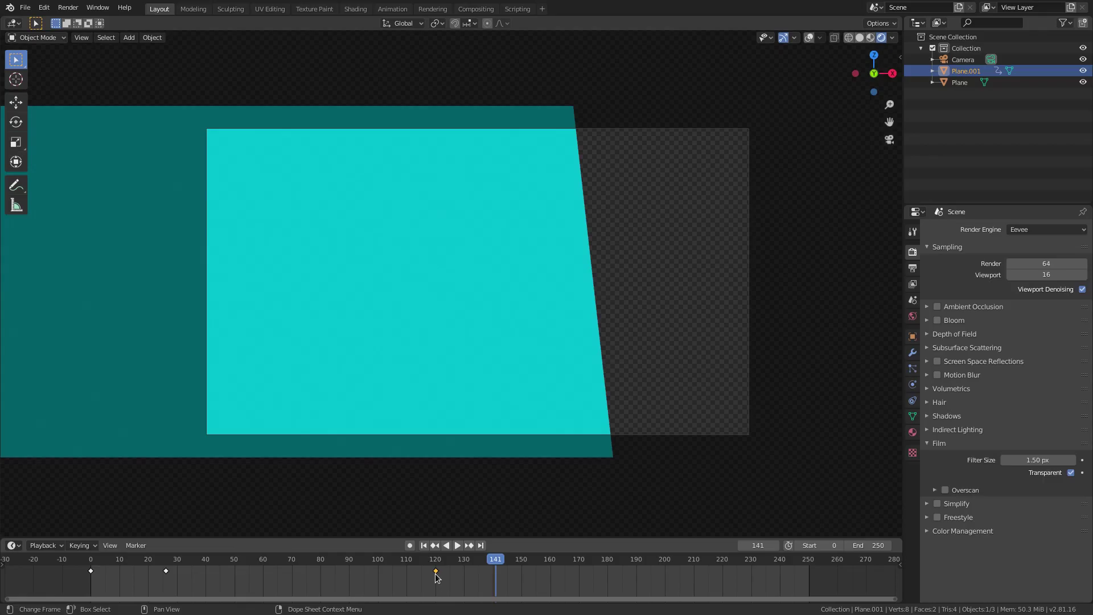
{"action": "key", "text": "shift+d"}
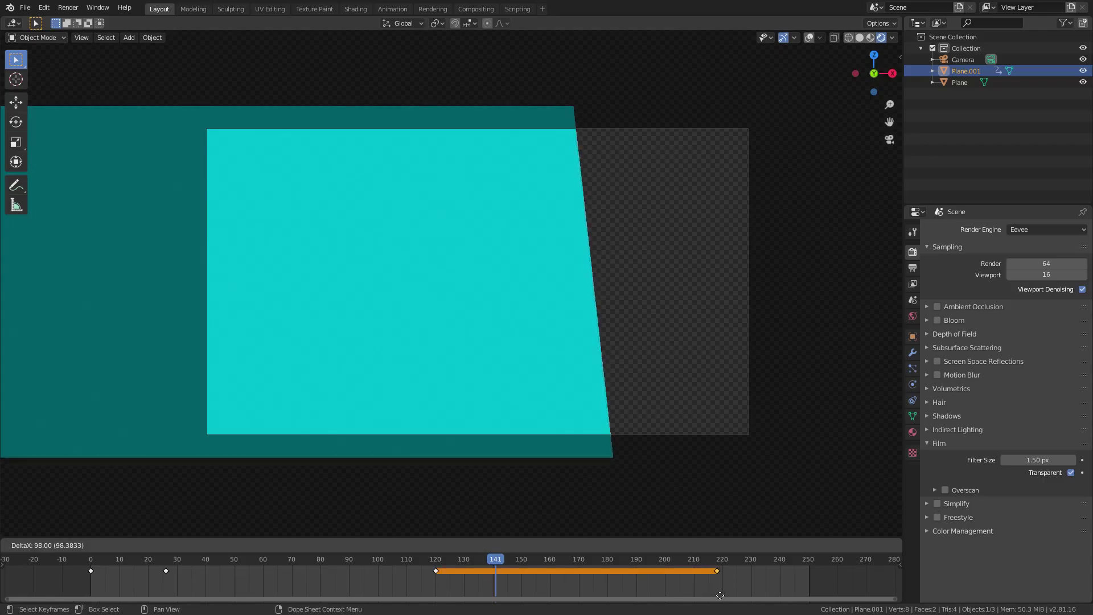
{"action": "left_click", "coordinate": [722, 595]}
- Copy the frame 26 and frame 0 keyframes near the end, then play the animation
{"action": "left_click", "coordinate": [166, 571]}
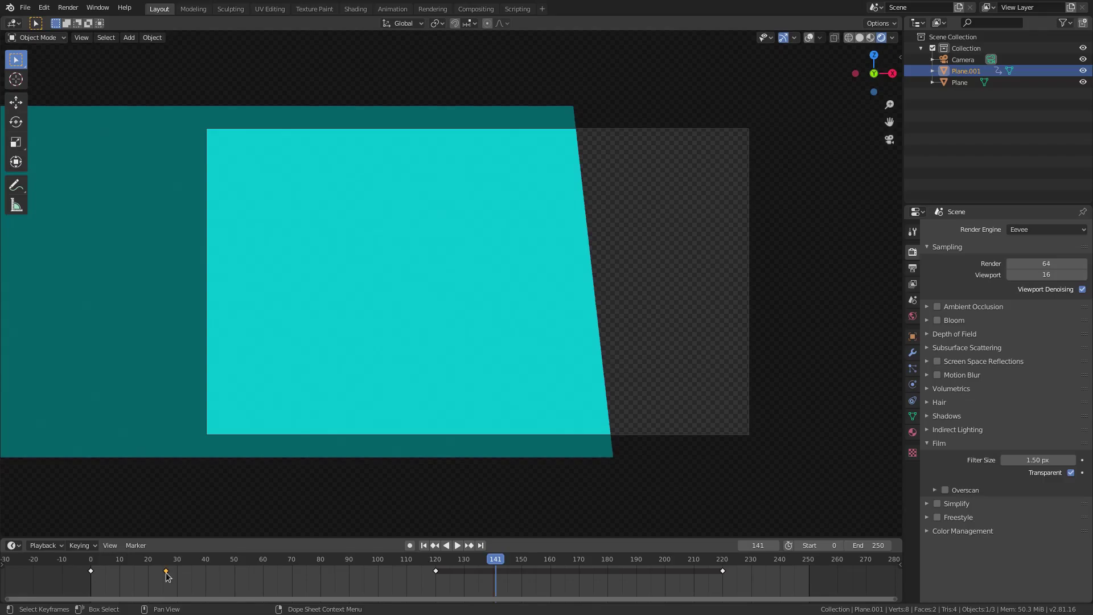
{"action": "left_click", "coordinate": [166, 563]}
{"action": "key", "text": "space"}
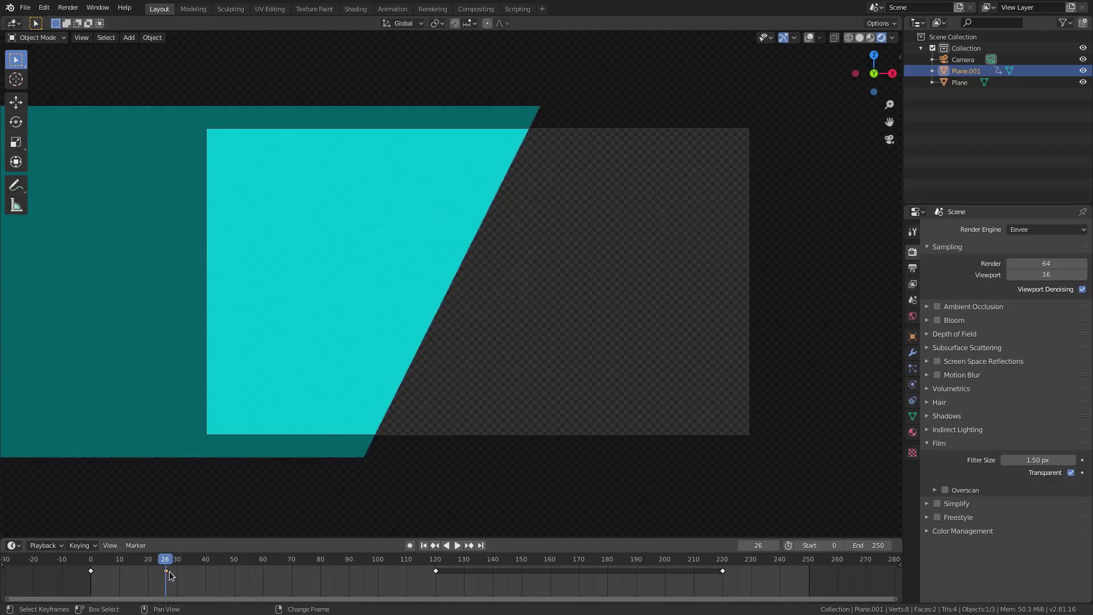
{"action": "key", "text": "g"}
{"action": "left_click_drag", "start_coordinate": [175, 573], "coordinate": [780, 593]}
{"action": "left_click_drag", "start_coordinate": [91, 574], "coordinate": [787, 576]}
{"action": "key", "text": "space"}
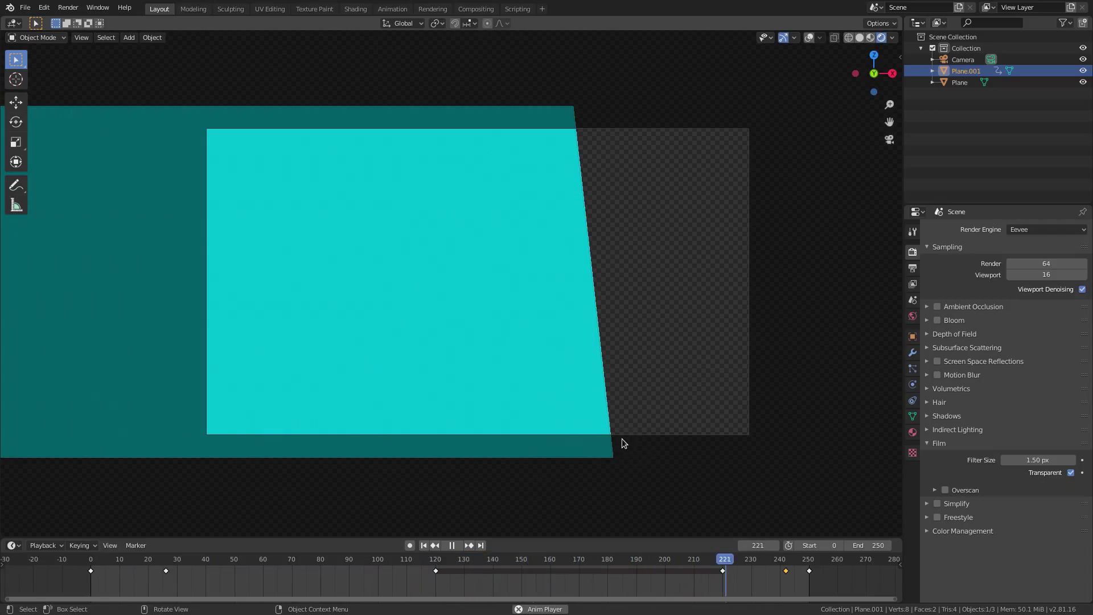
- Set the camera's Passepartout opacity to 1.000, return to Render properties, and stop playback
{"action": "left_click", "coordinate": [720, 435]}
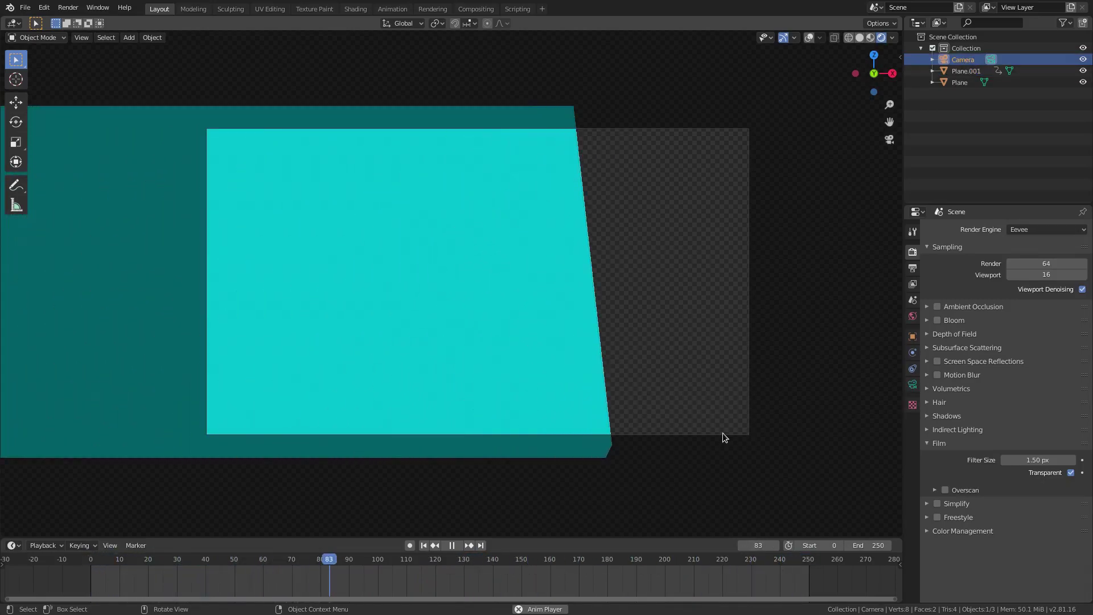
{"action": "left_click", "coordinate": [912, 384]}
{"action": "left_click", "coordinate": [958, 428]}
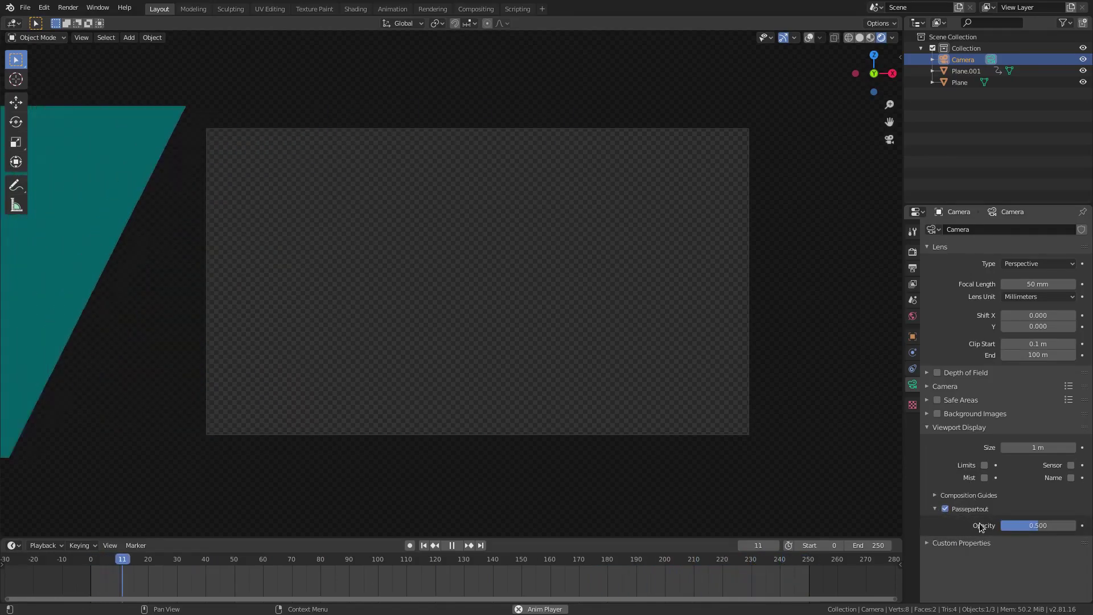
{"action": "left_click_drag", "start_coordinate": [1004, 525], "coordinate": [1081, 526]}
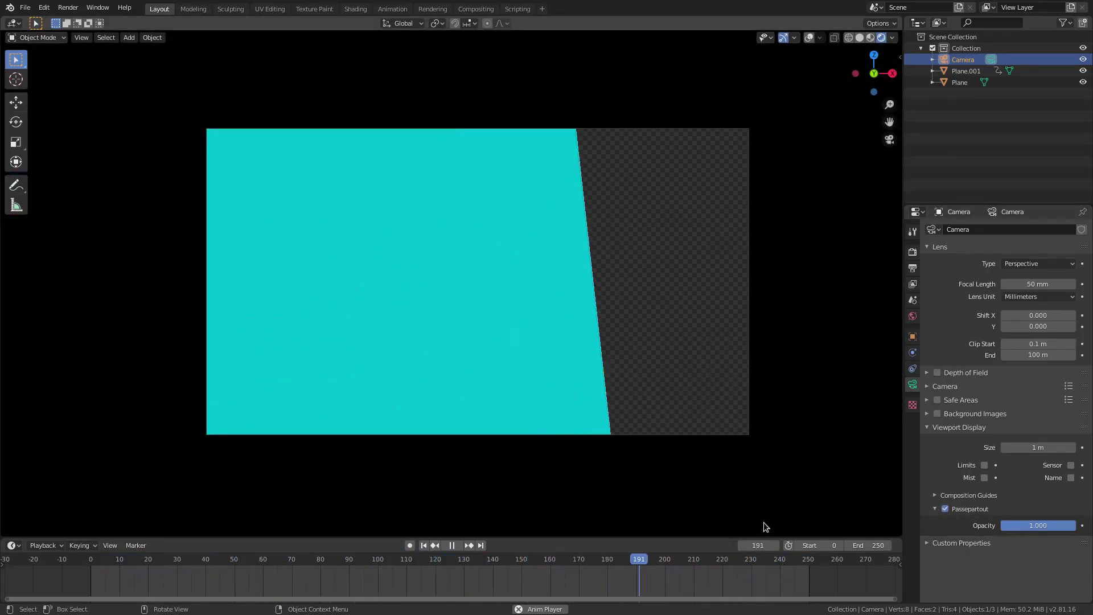
{"action": "left_click", "coordinate": [912, 252]}
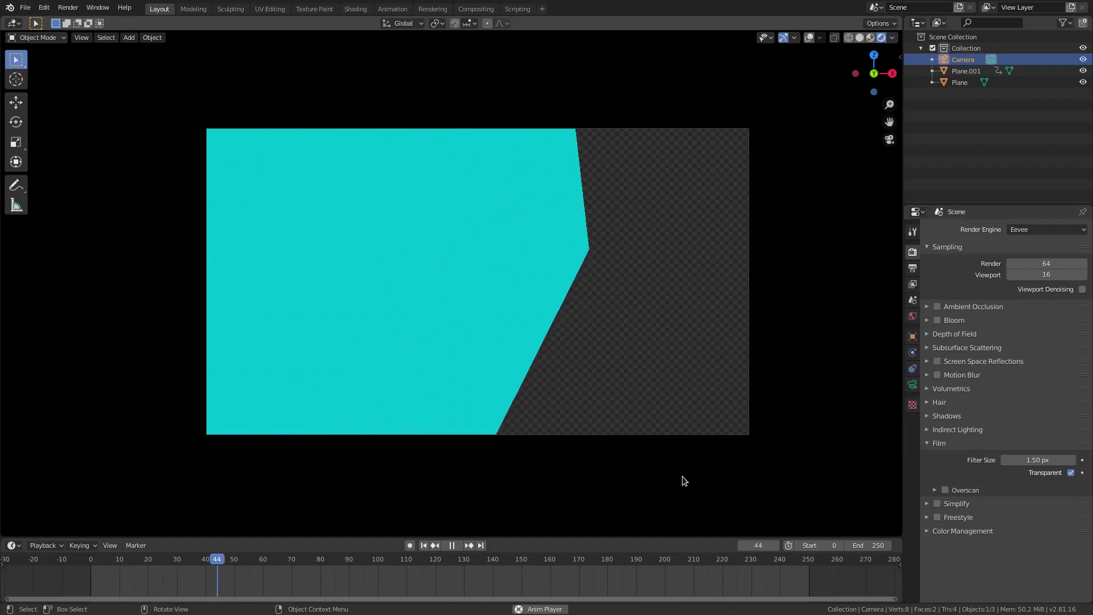
{"action": "mouse_move", "coordinate": [281, 557]}
{"action": "left_mouse_down"}
{"action": "mouse_move", "coordinate": [199, 558]}
{"action": "mouse_move", "coordinate": [287, 558]}
{"action": "left_mouse_up"}
{"action": "key", "text": "space"}
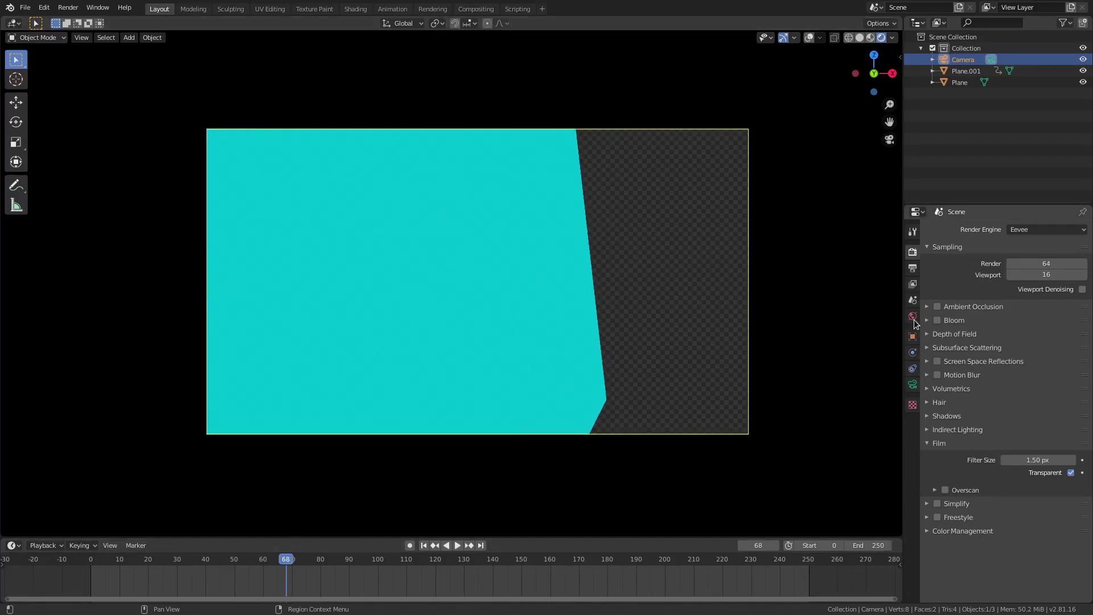
- In Output properties choose FFmpeg video, codec FFmpeg video codec #1, and RGBA colour
{"action": "left_click", "coordinate": [913, 268]}
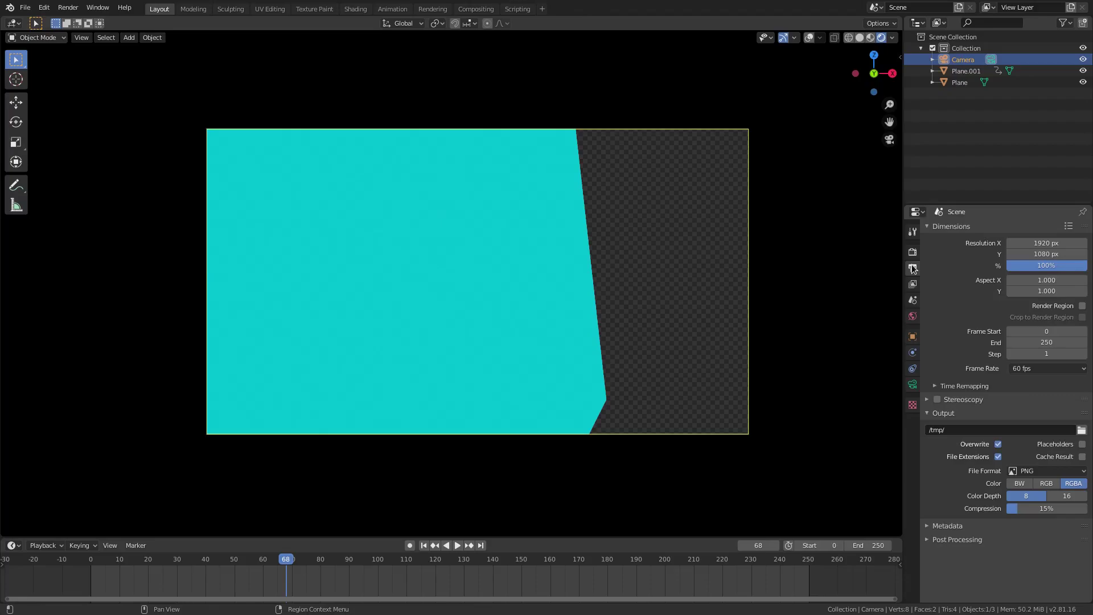
{"action": "left_click", "coordinate": [1035, 472]}
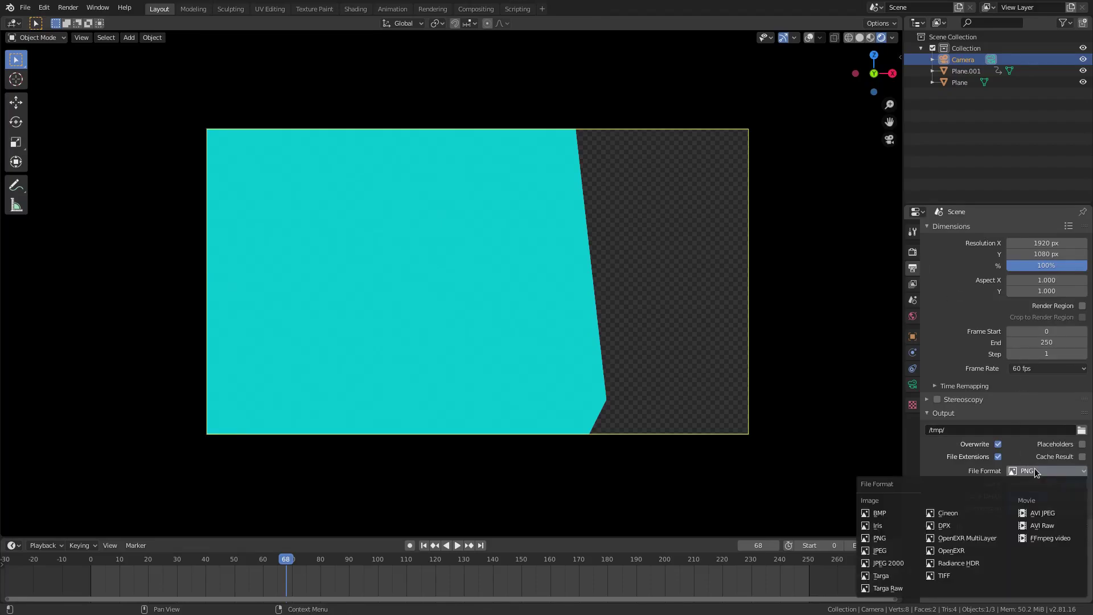
{"action": "left_click", "coordinate": [1051, 538]}
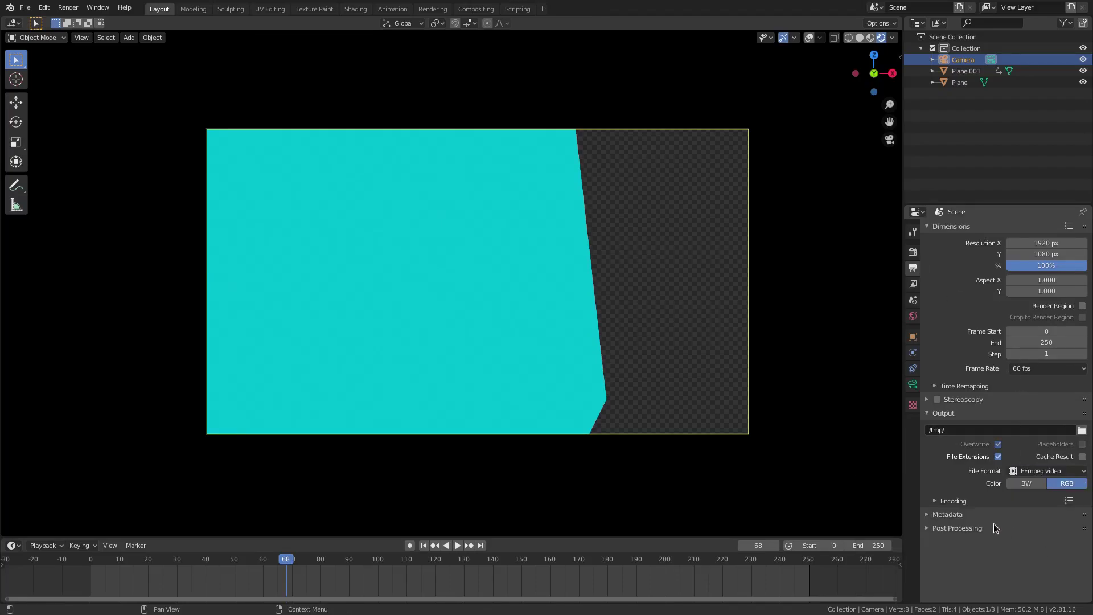
{"action": "left_click", "coordinate": [953, 501]}
{"action": "scroll", "coordinate": [958, 504], "scroll_direction": "down", "scroll_amount": 4}
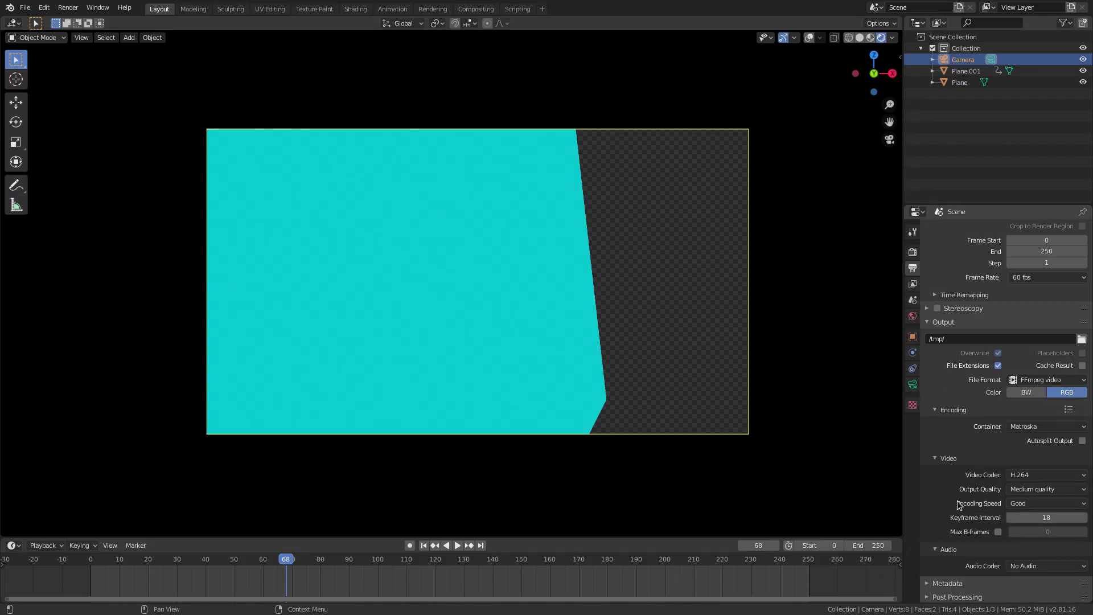
{"action": "left_click", "coordinate": [1032, 474]}
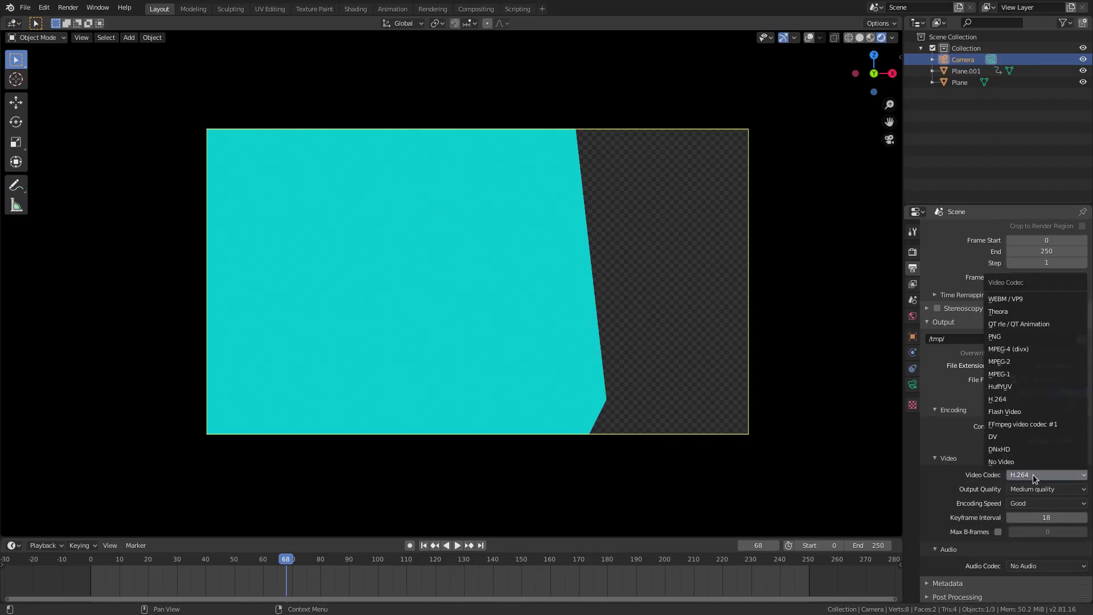
{"action": "left_click", "coordinate": [1047, 424]}
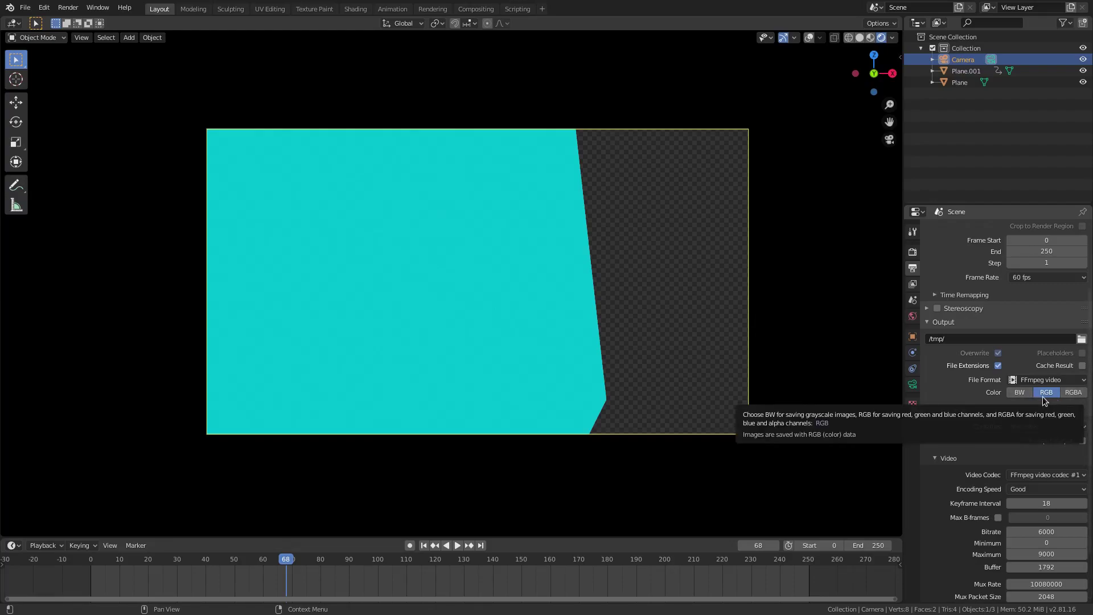
{"action": "left_click", "coordinate": [1072, 393]}
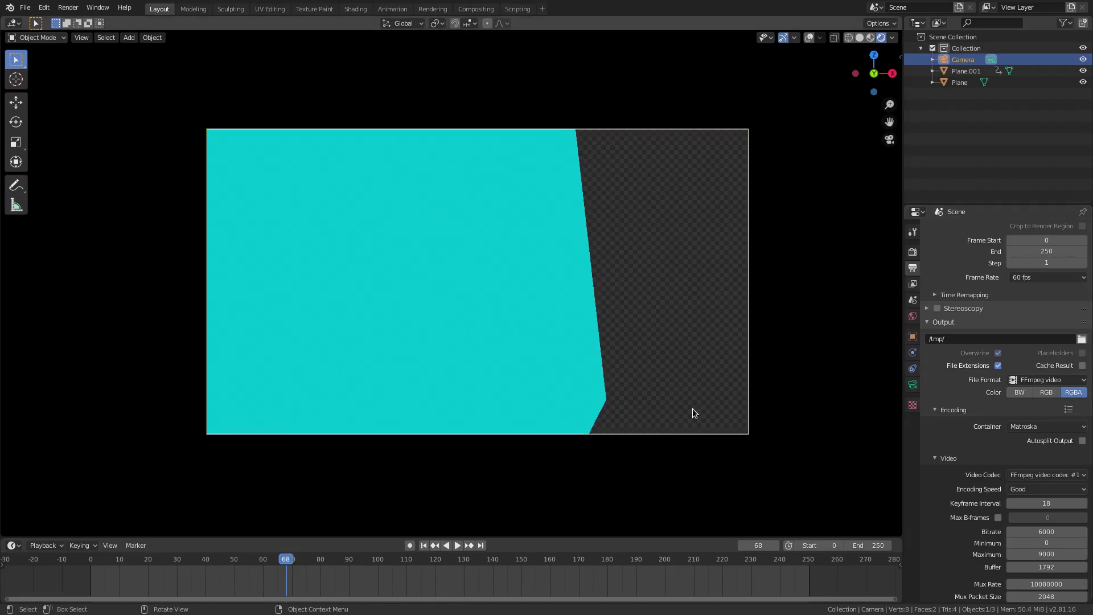
{"action": "left_click_drag", "start_coordinate": [264, 561], "coordinate": [247, 561]}
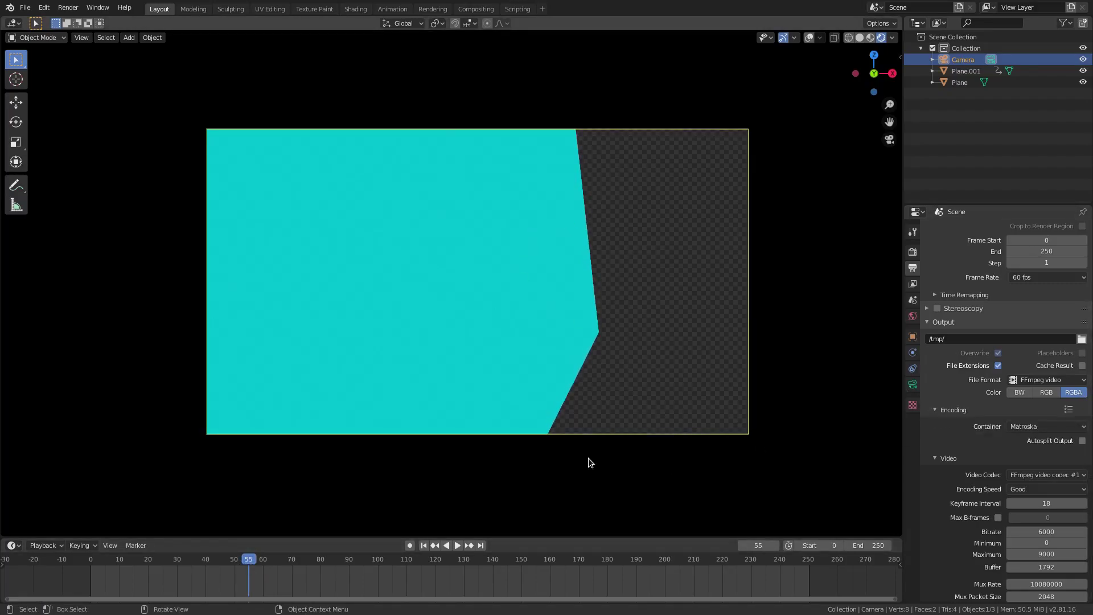
{"action": "left_click_drag", "start_coordinate": [239, 558], "coordinate": [235, 559]}
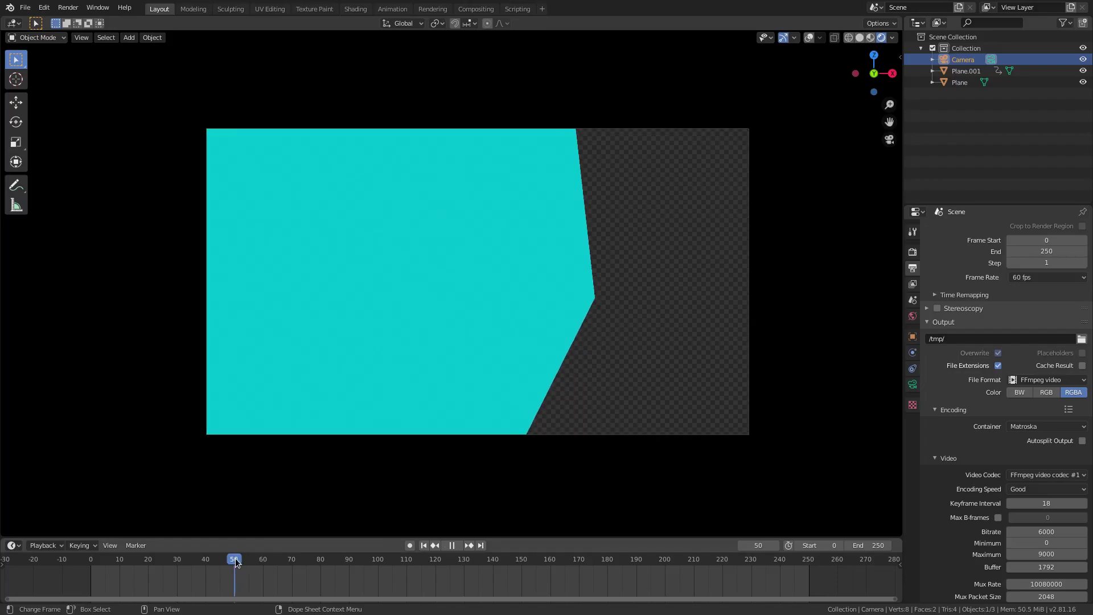
{"action": "left_click", "coordinate": [424, 546]}
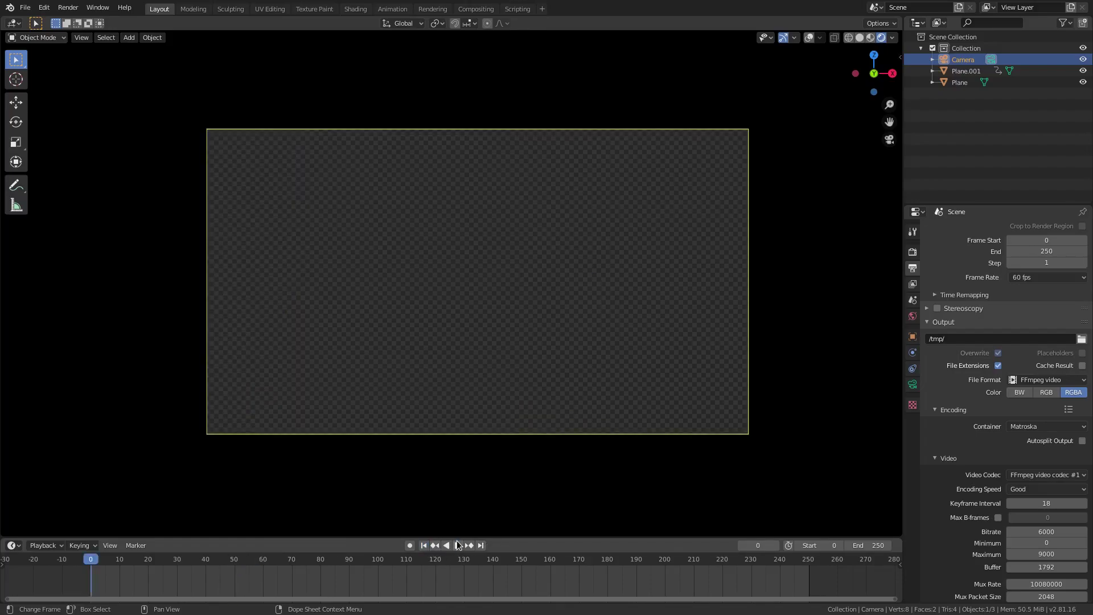
{"action": "left_click", "coordinate": [456, 544]}
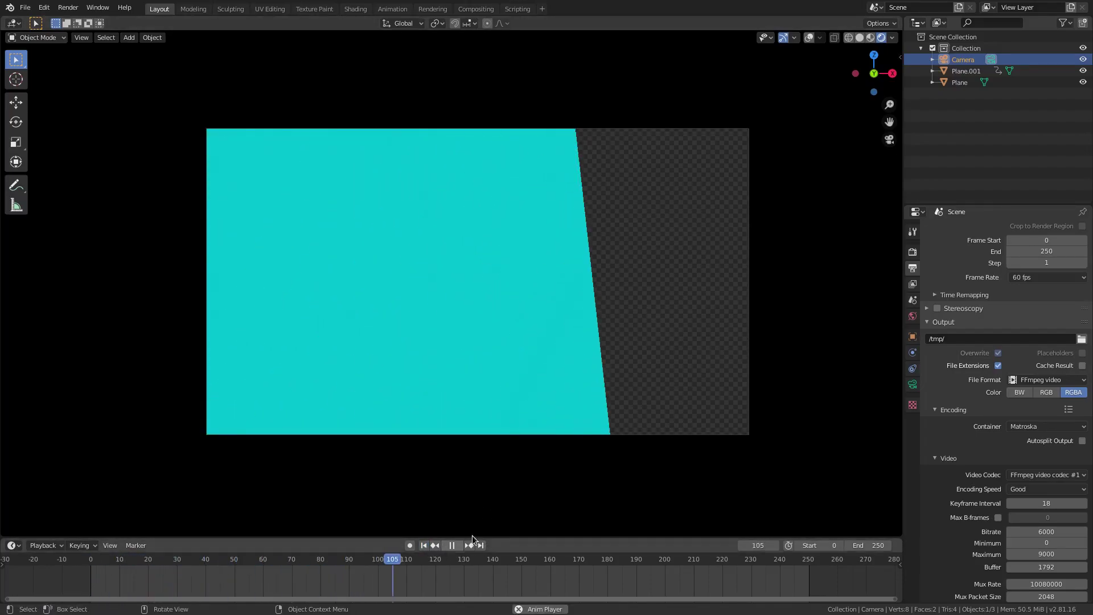